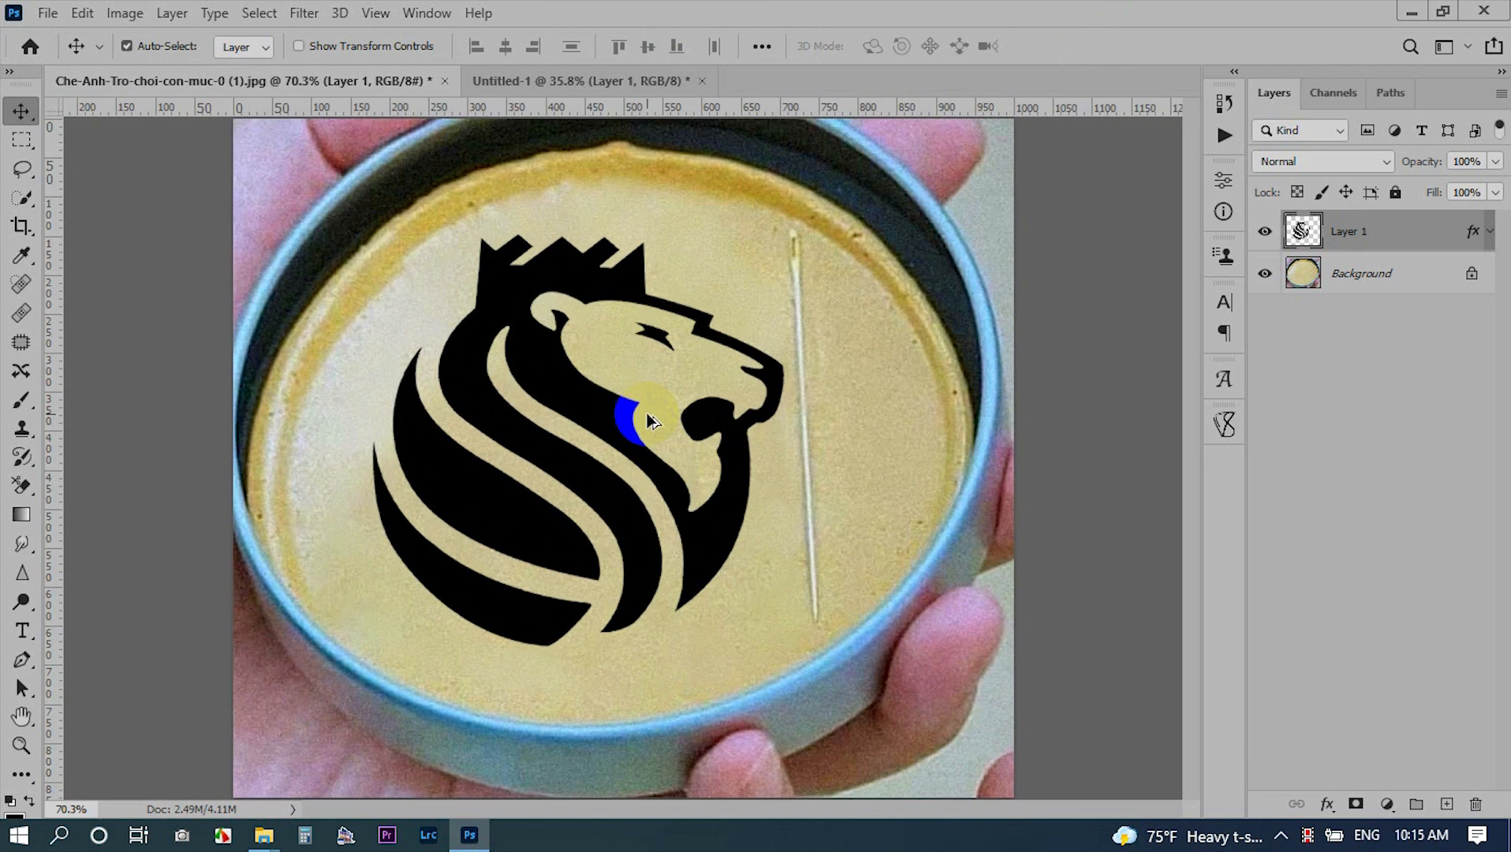
- Lasso the Background area around the lion logo and copy it to a new layer with Layer Via Copy
scroll(648, 414, "down", 2)
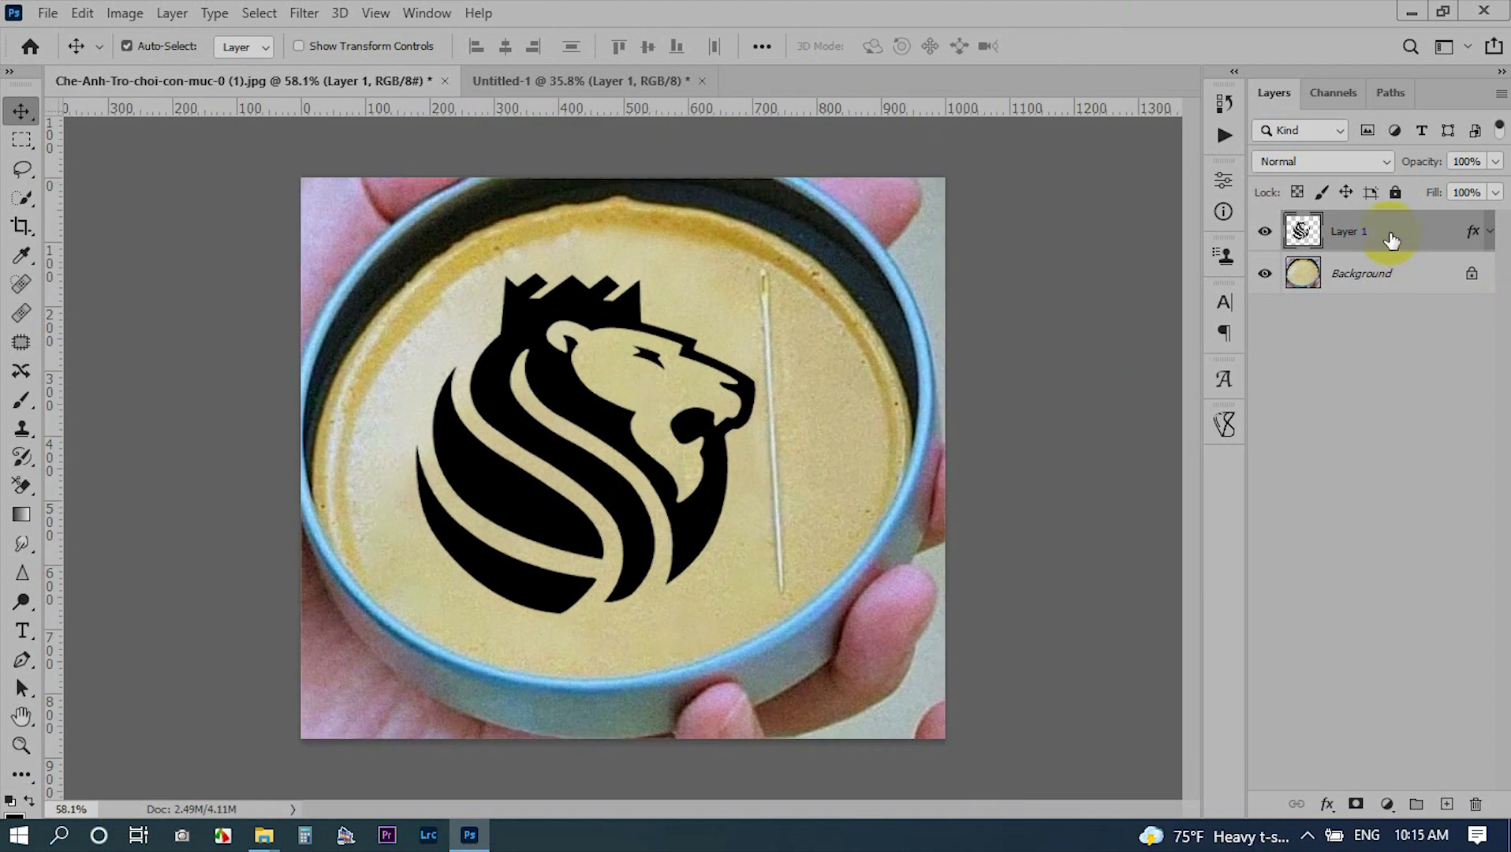
left_click(1359, 278)
left_click(22, 168)
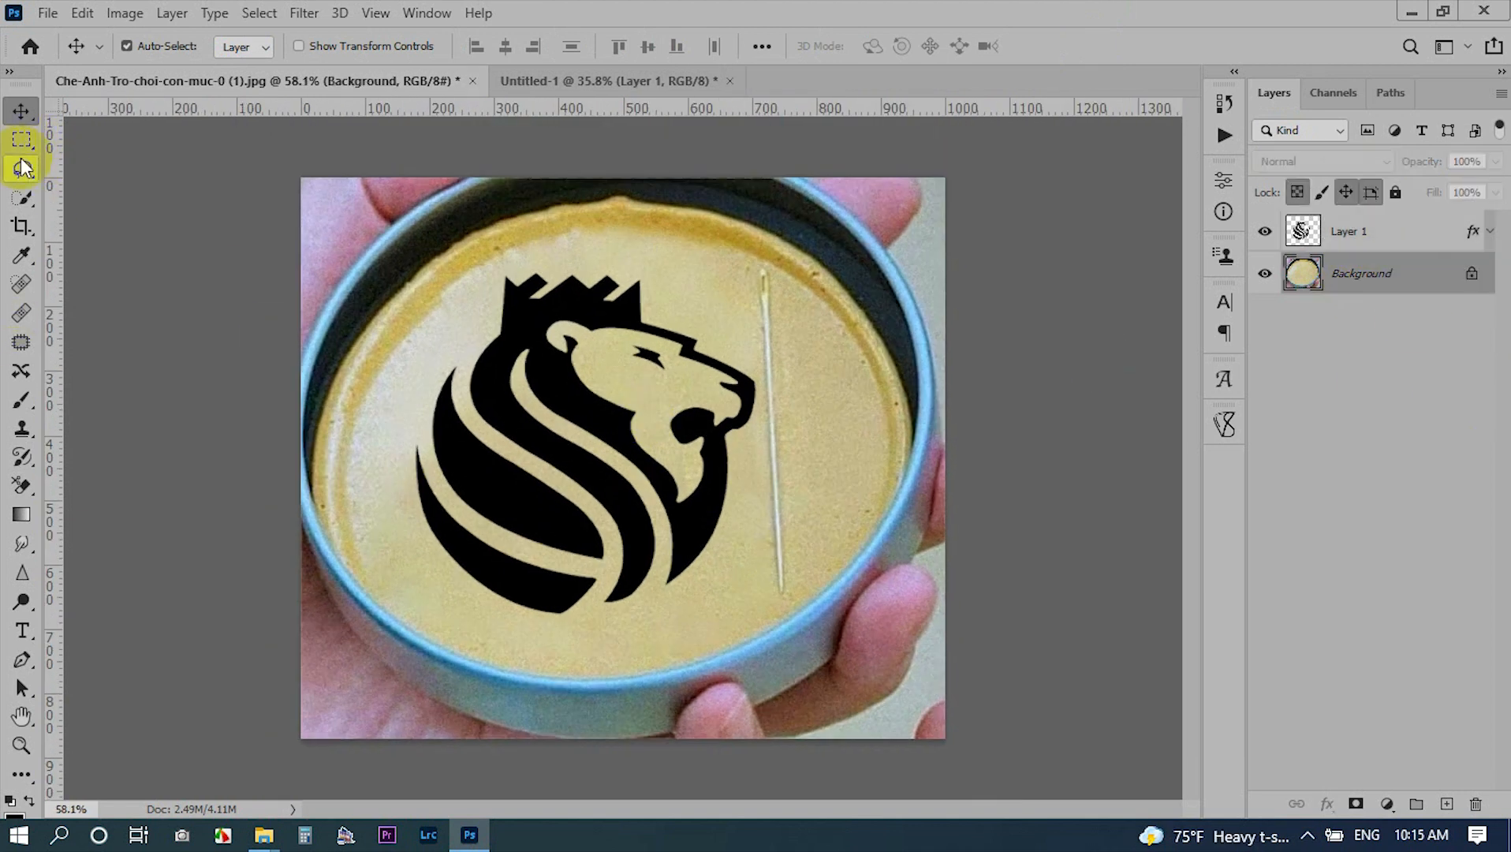
mouse_move(424, 590)
left_mouse_down()
mouse_move(396, 474)
mouse_move(400, 396)
mouse_move(479, 264)
mouse_move(613, 252)
mouse_move(705, 290)
mouse_move(748, 338)
mouse_move(772, 422)
mouse_move(735, 579)
mouse_move(596, 652)
mouse_move(432, 627)
left_mouse_up()
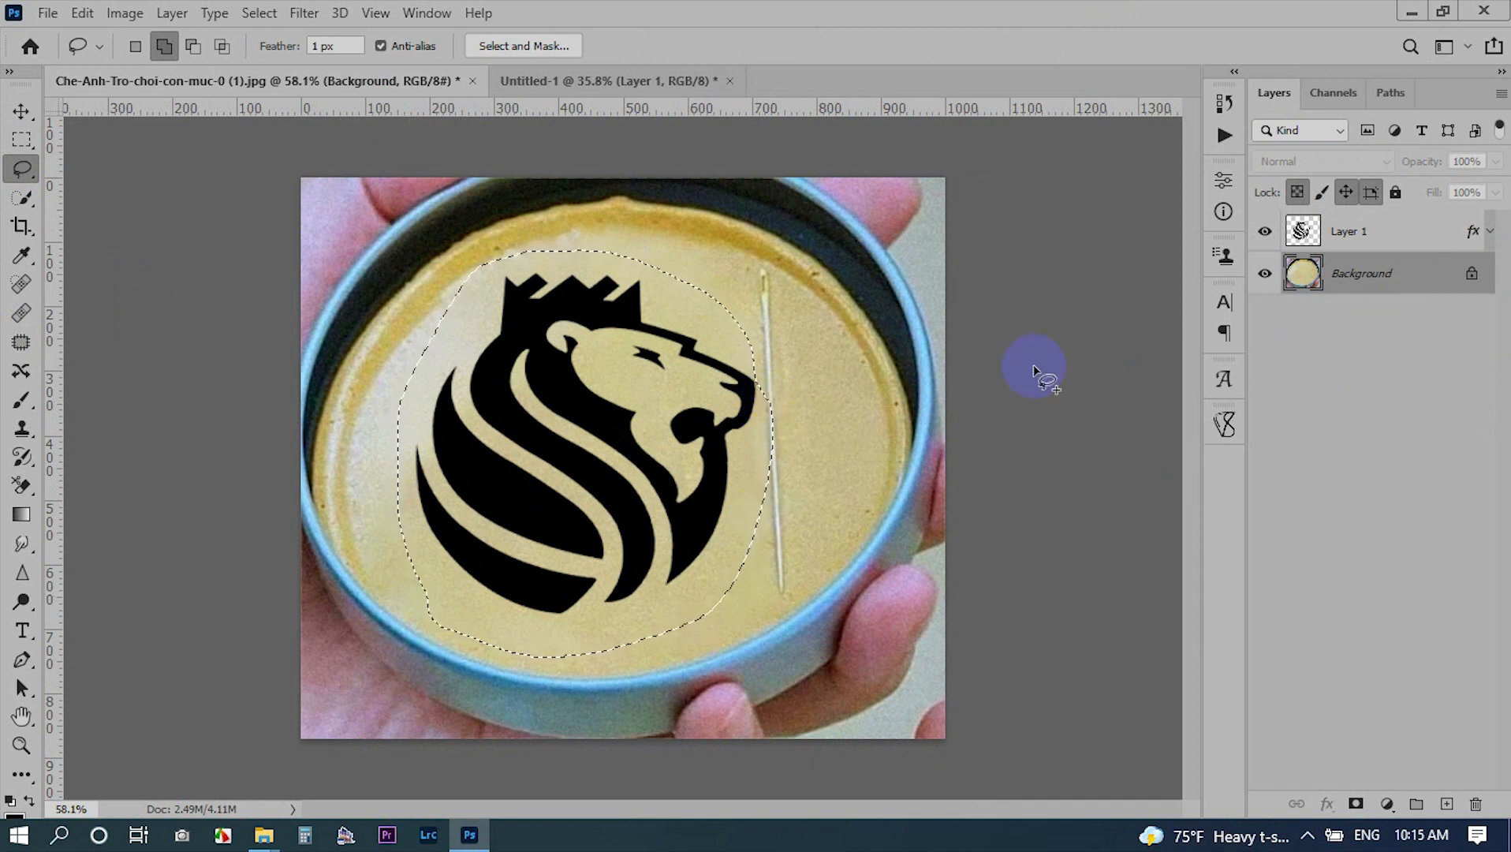
left_click(21, 140)
right_click(678, 395)
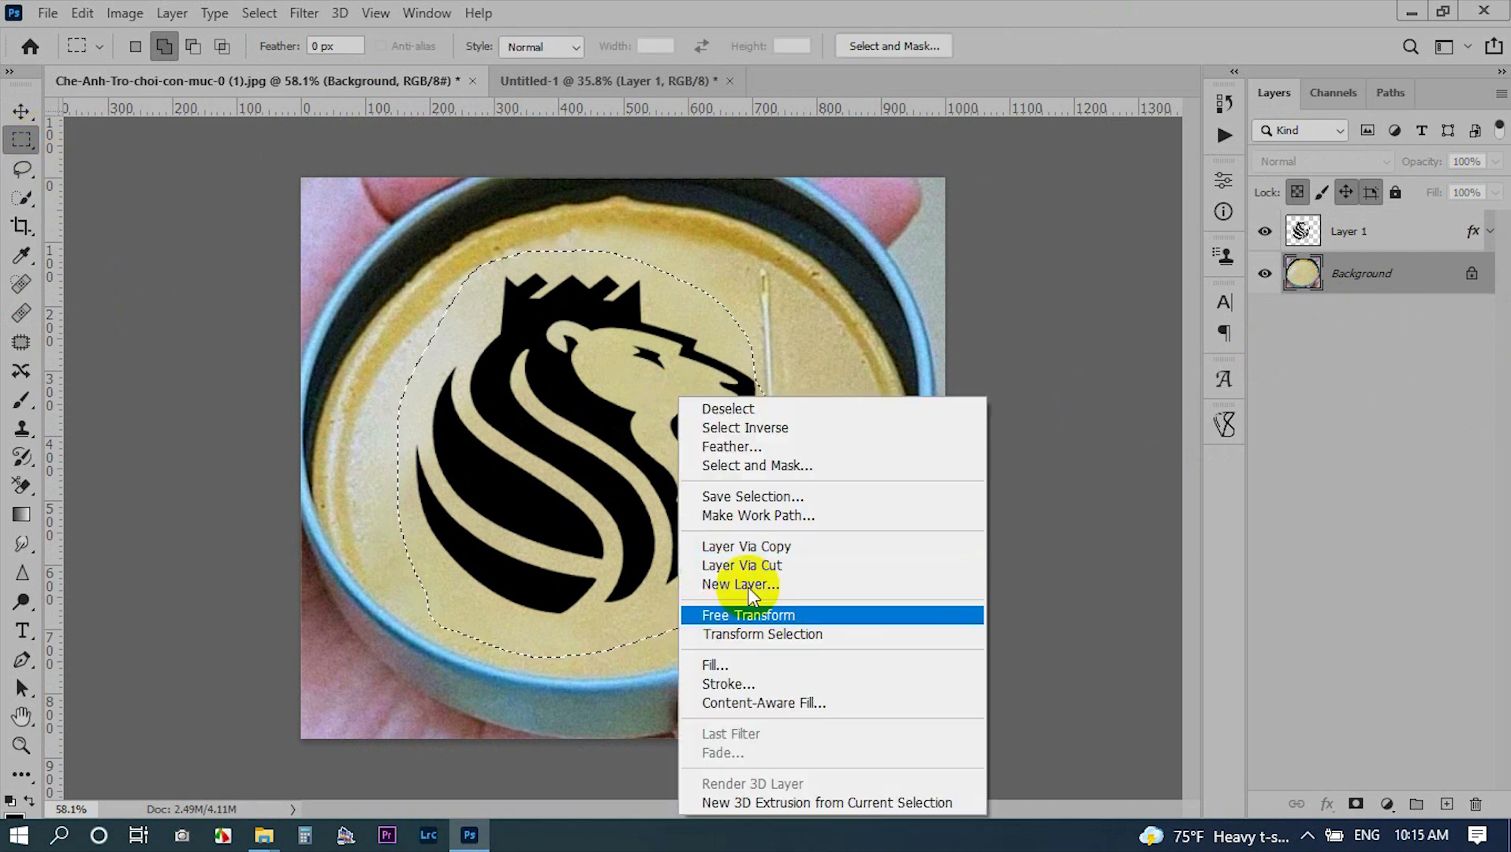
left_click(726, 540)
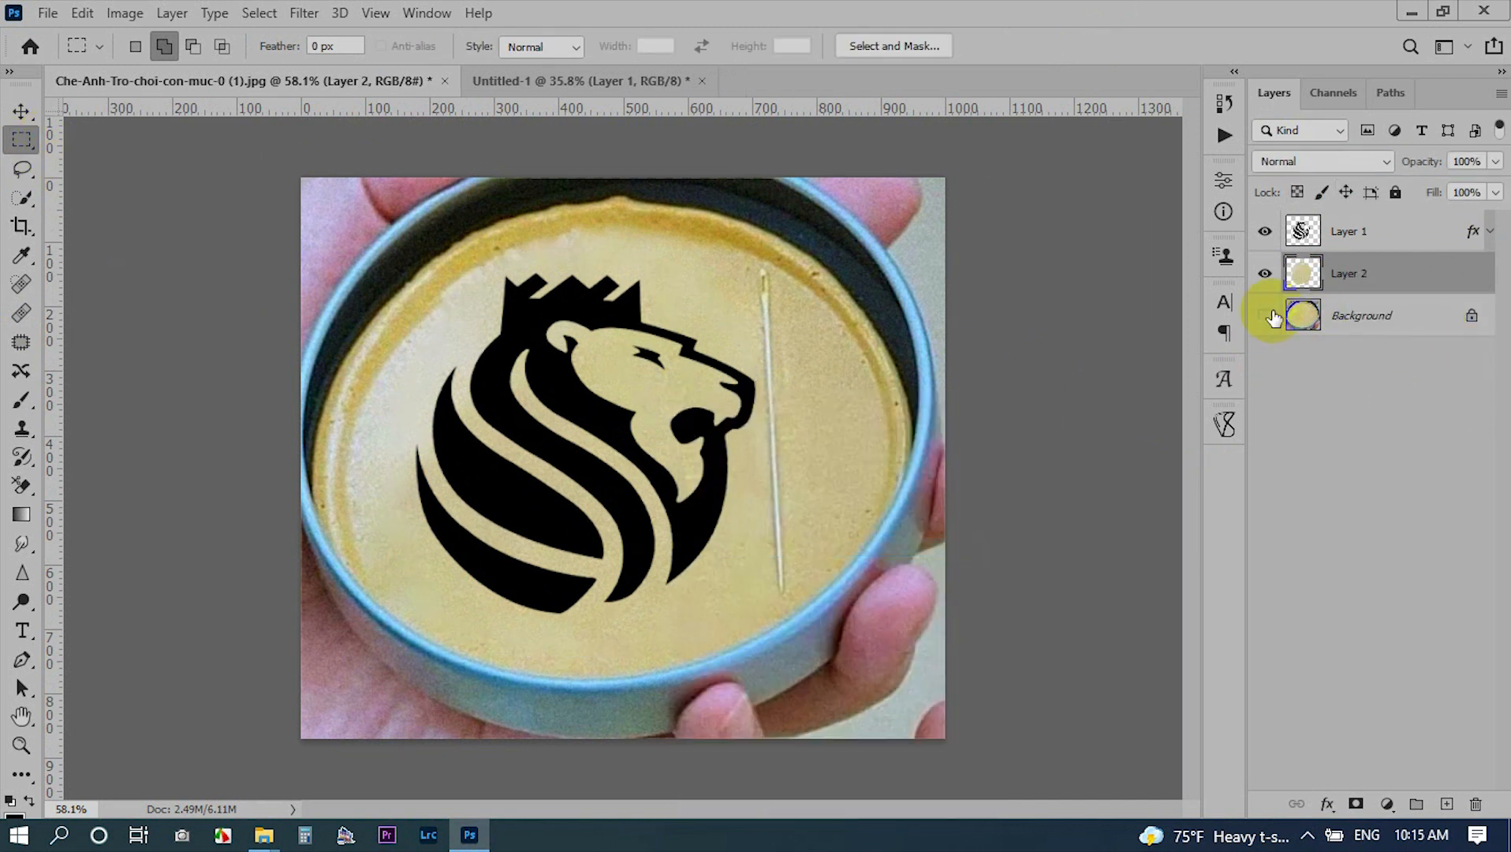
- Hide the Background layer, leaving the copied patch and the lion logo showing
left_click(1266, 315)
left_click(1280, 313)
left_click(1266, 316)
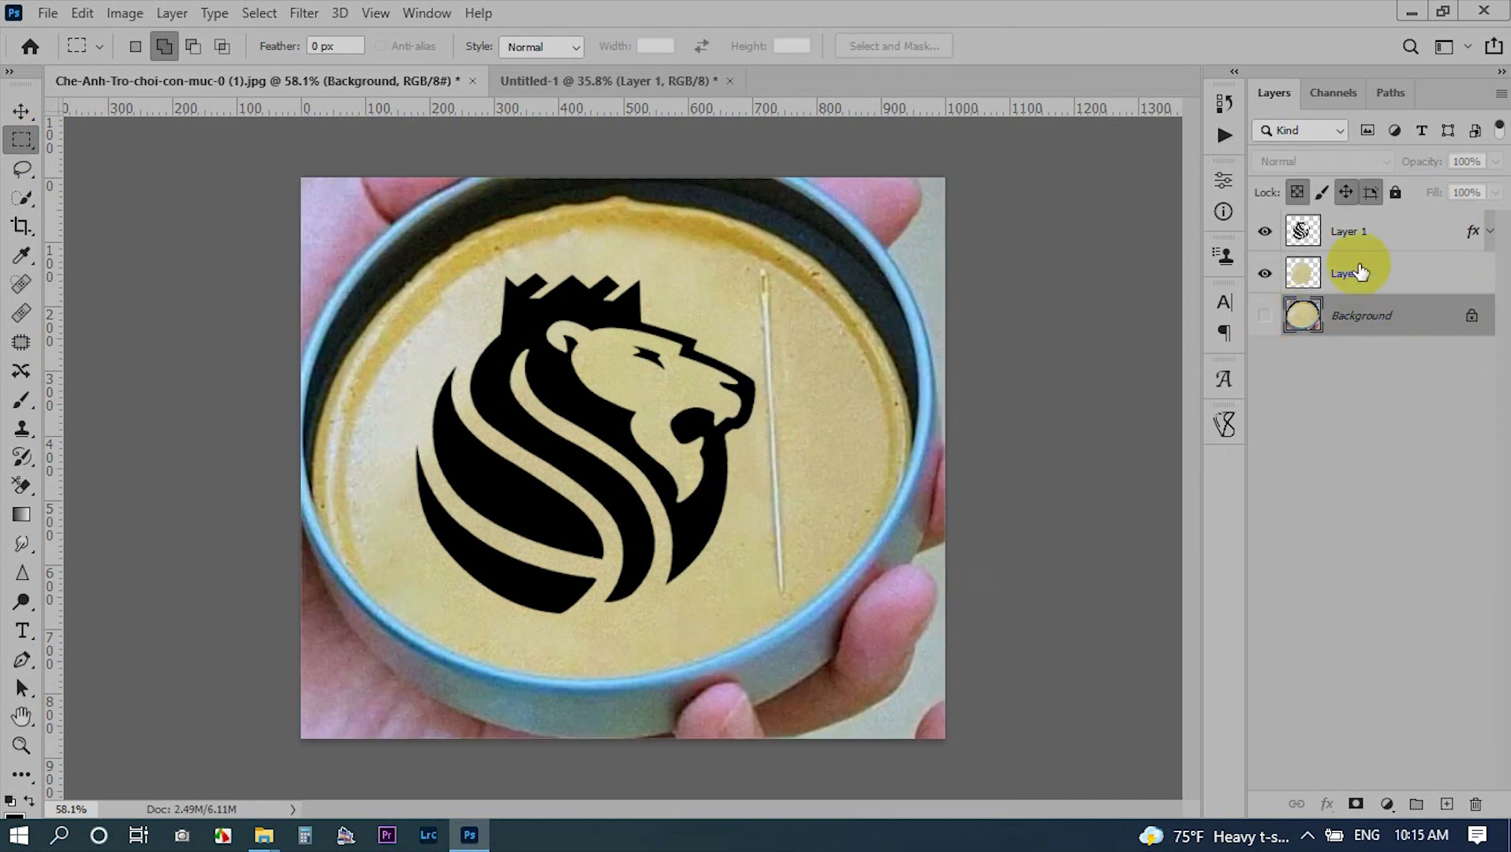
left_click(1340, 267)
- Load the lion shape from Layer 1 as a selection and cut it out of Layer 2 with Layer Via Cut
left_click(1303, 239)
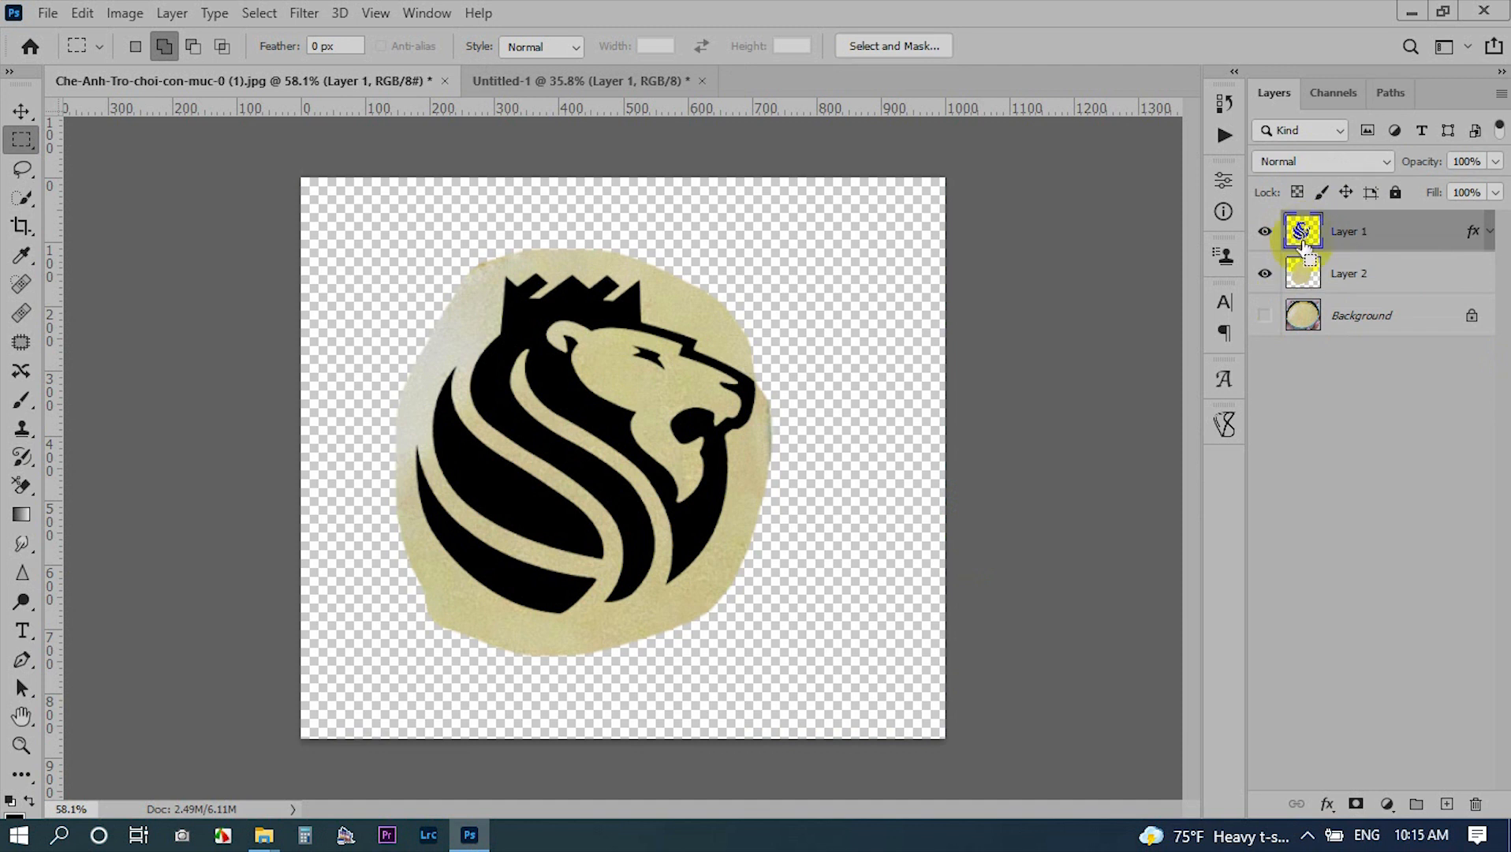
left_click(1303, 236, "ctrl")
left_click(1350, 278)
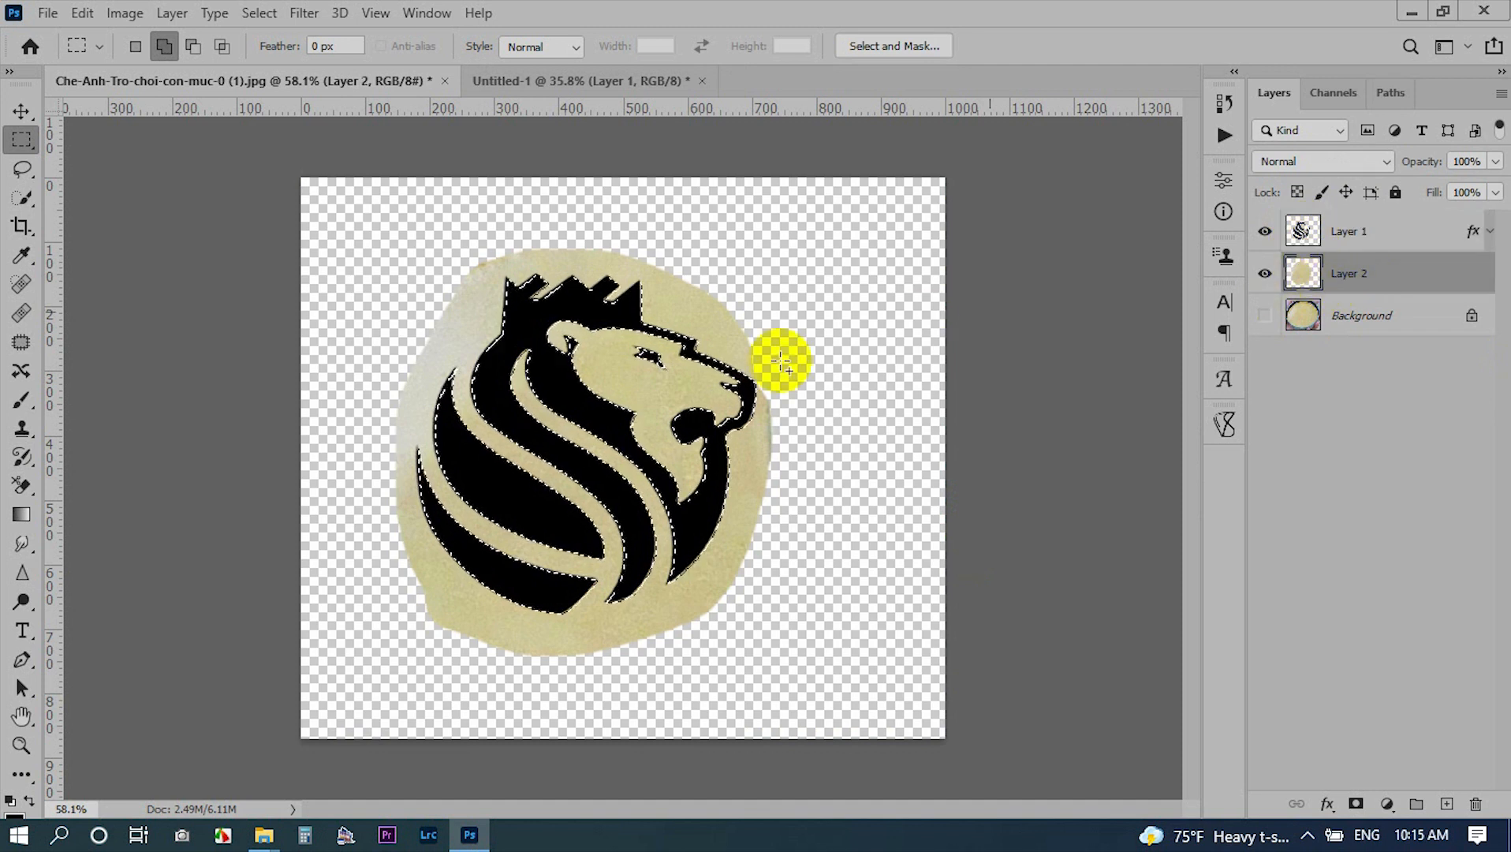
left_click(24, 143)
right_click(593, 373)
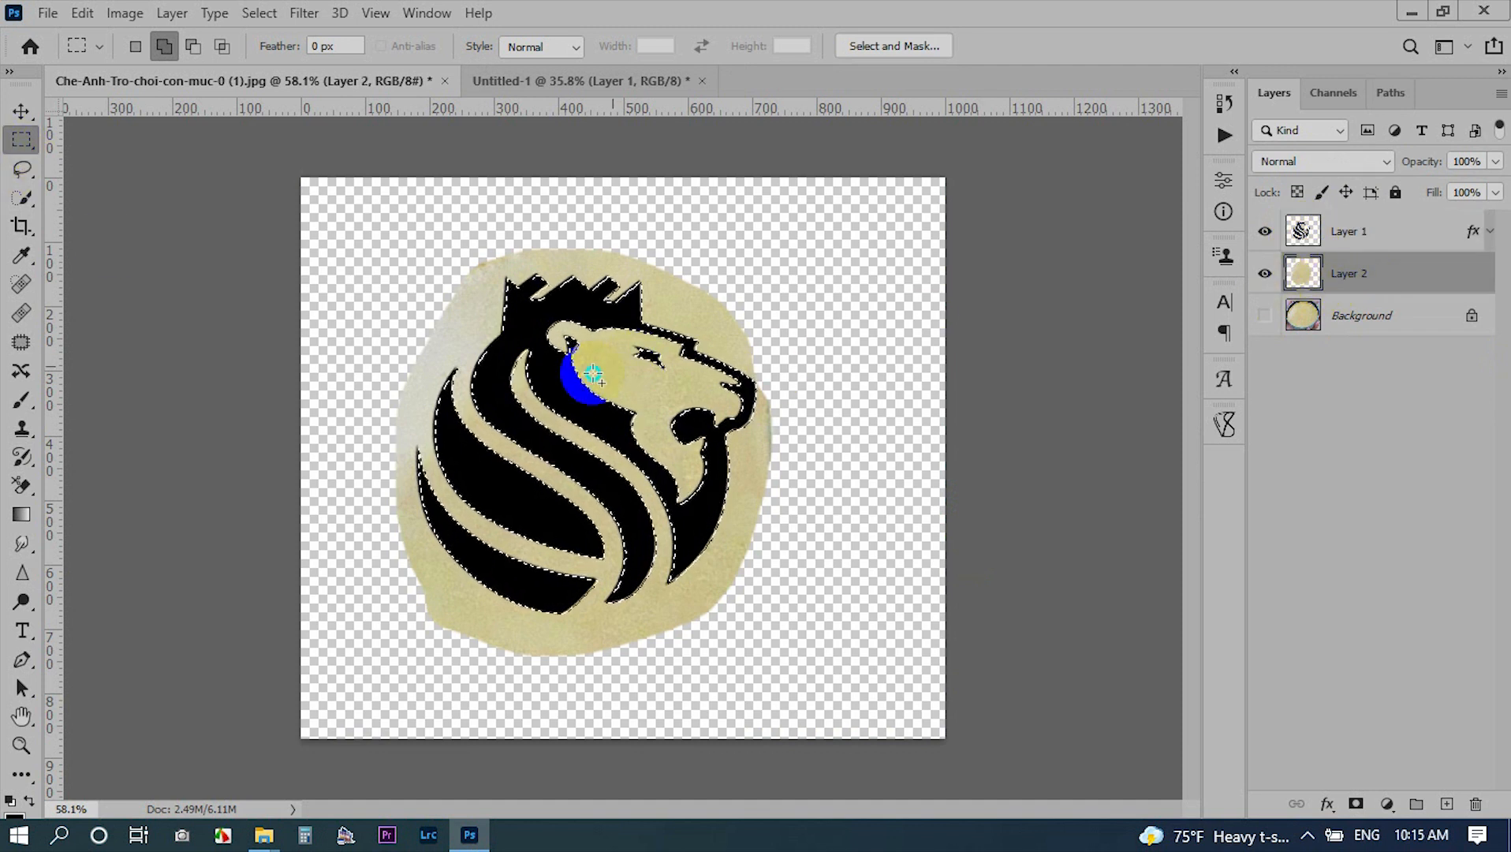
left_click(688, 534)
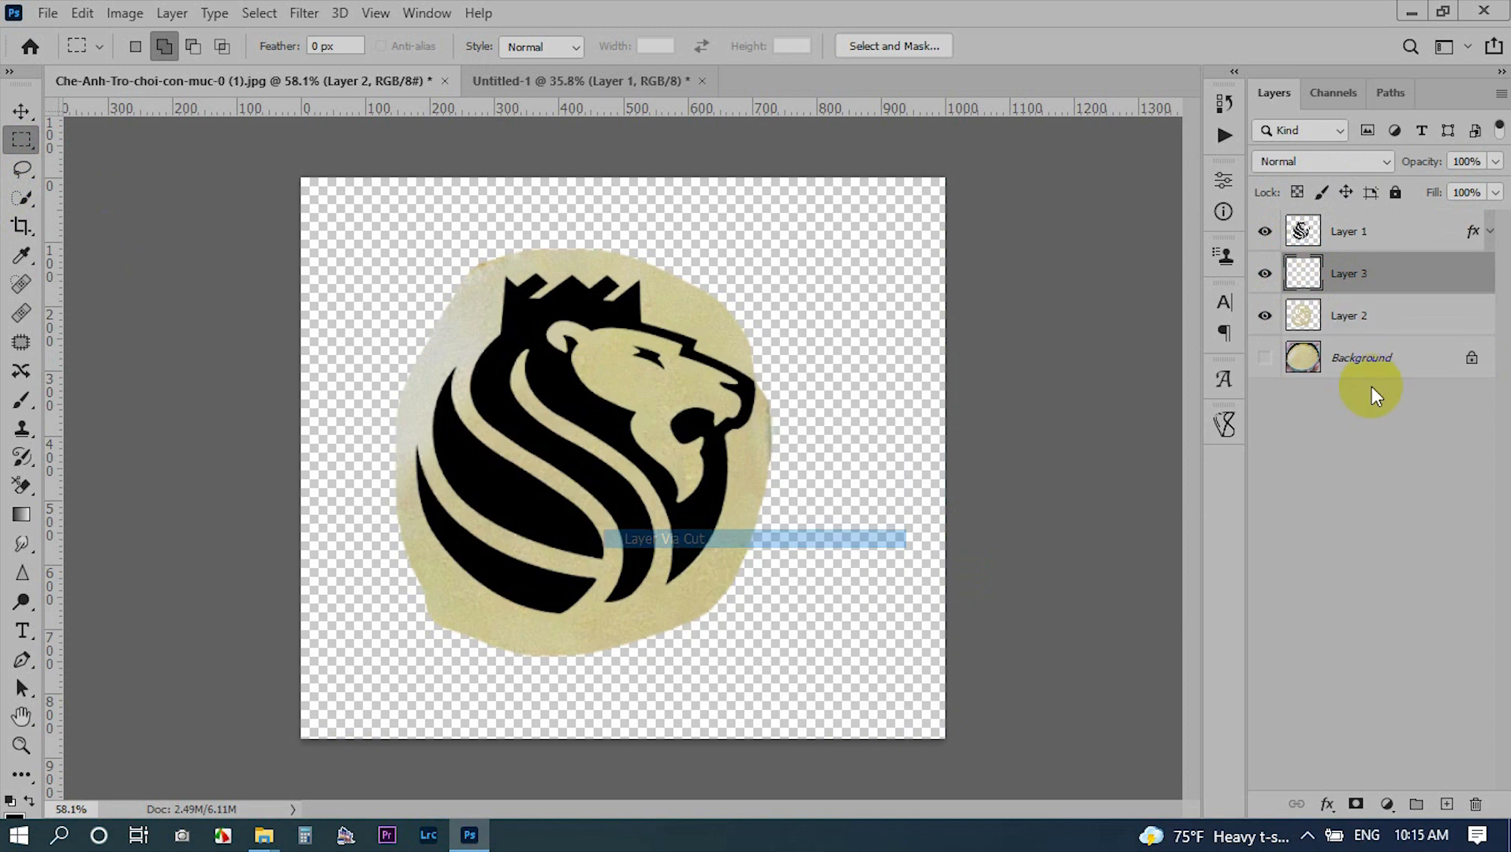
- Hide Layer 1 and Layer 2 and show the Background beneath the cut-out lion layer
left_click(1357, 317)
left_click(1265, 316)
left_click(1265, 231)
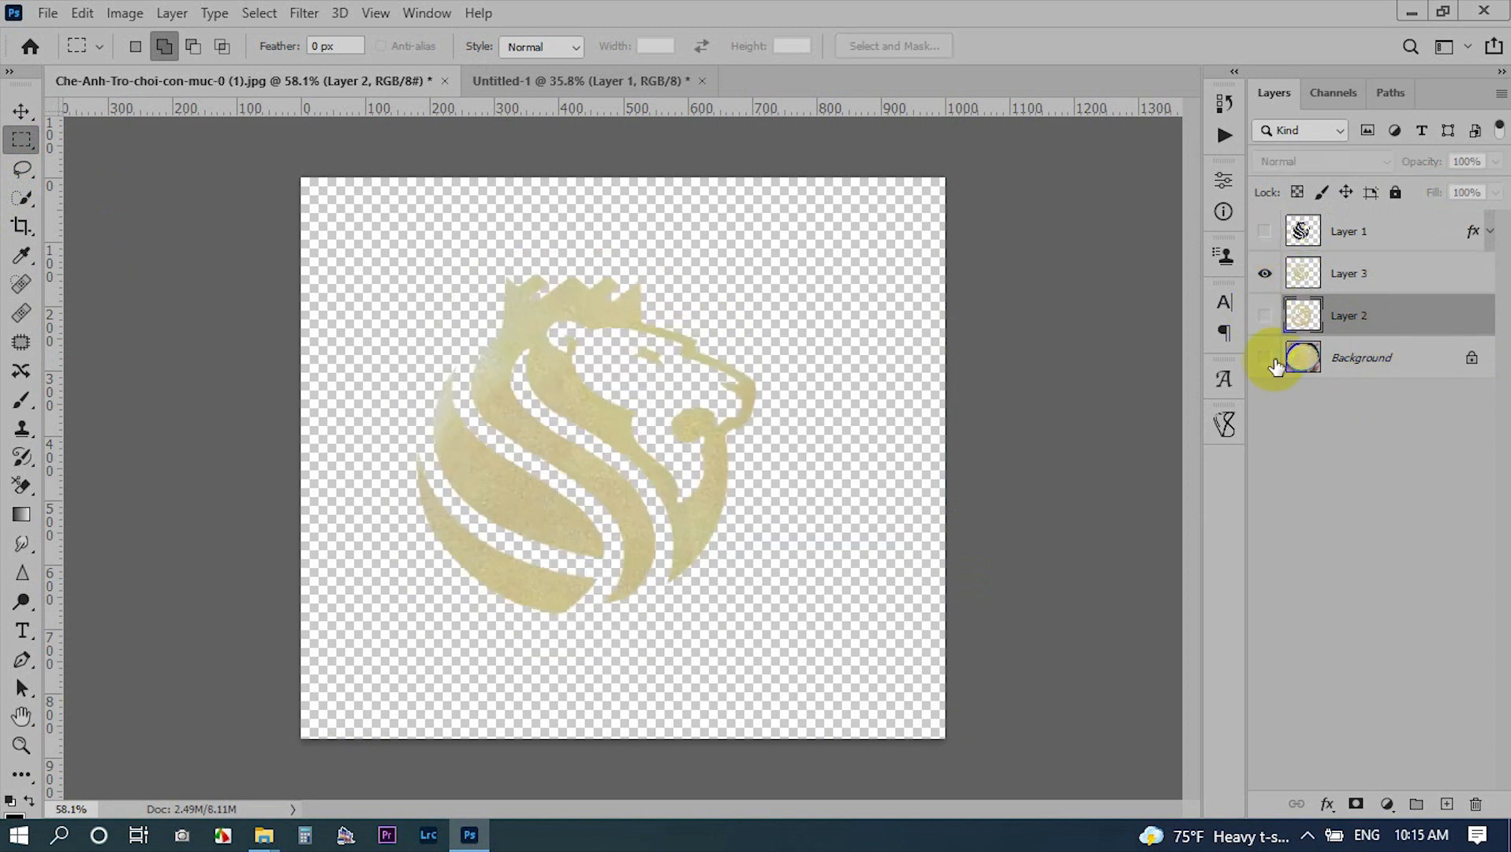
left_click(1265, 357)
scroll(527, 425, "down", 3)
scroll(527, 425, "up", 3)
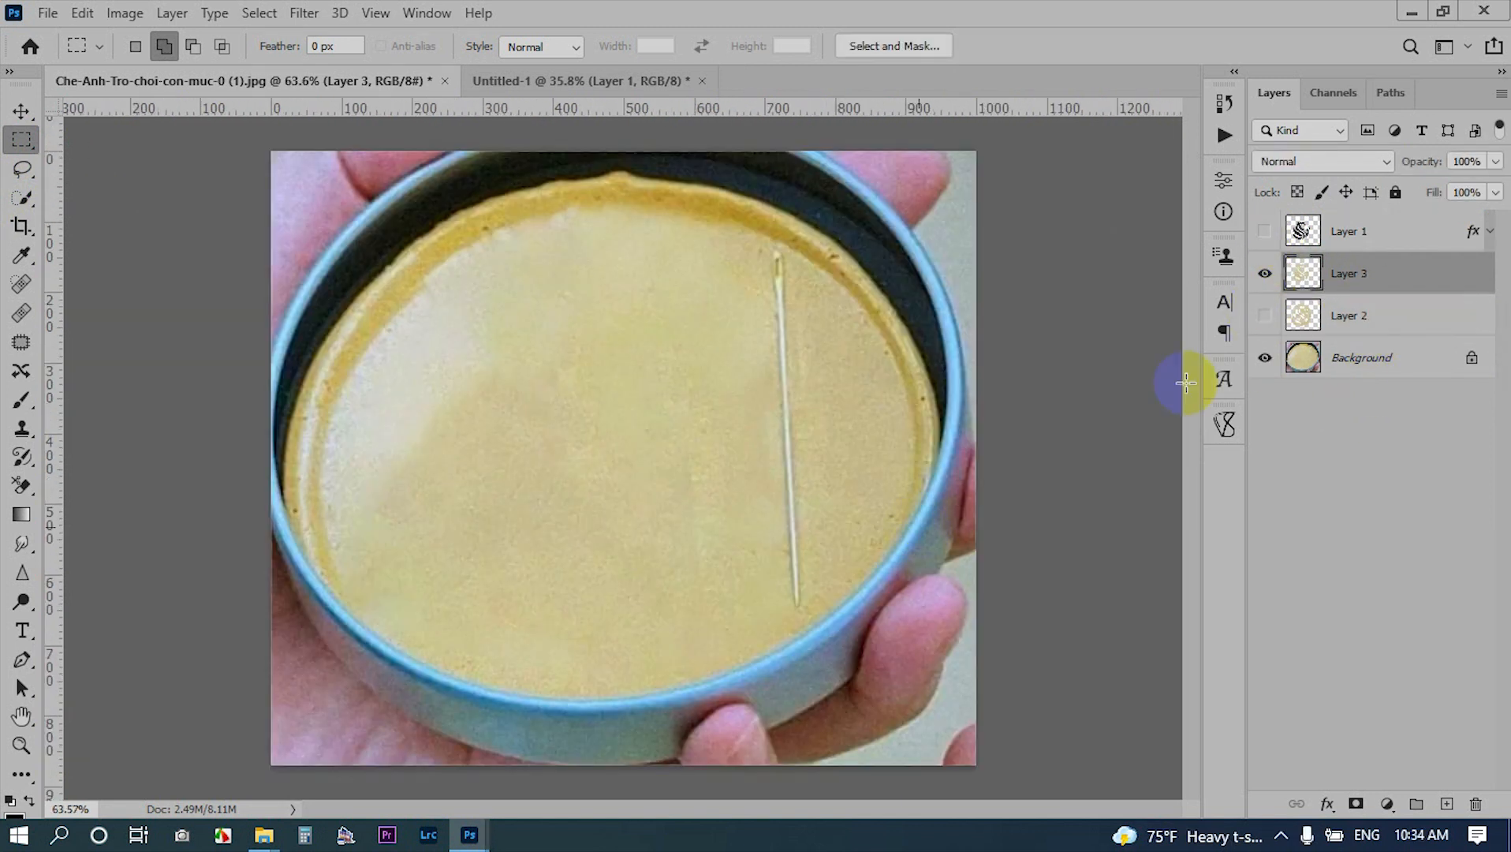
- Add a black Stroke effect to Layer 3 through its blending options and set its size to 3 px
right_click(1362, 268)
left_click(1195, 35)
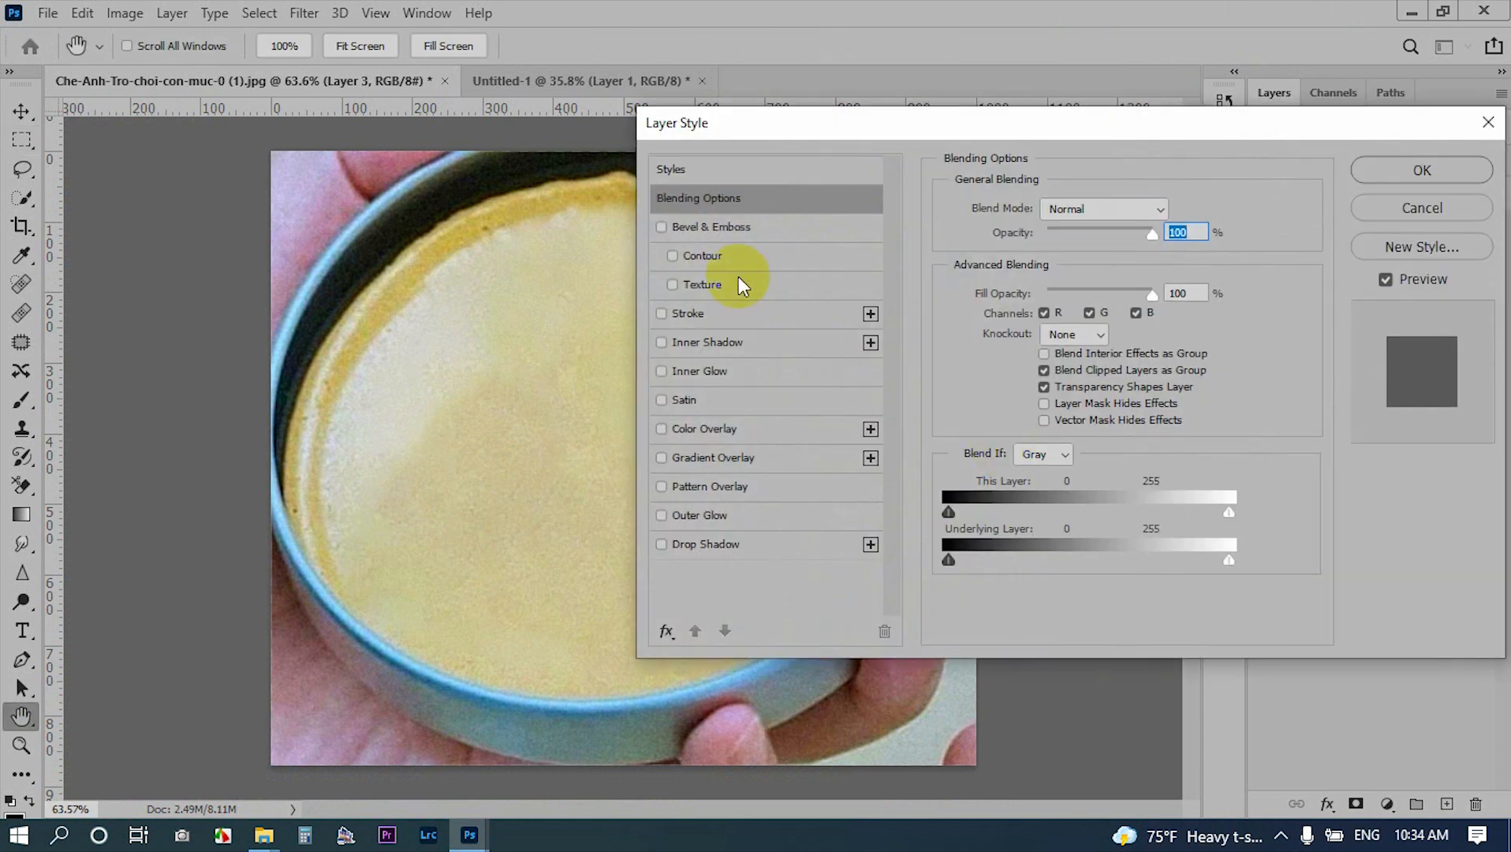
left_click(538, 390, "ctrl")
left_click(538, 390, "ctrl")
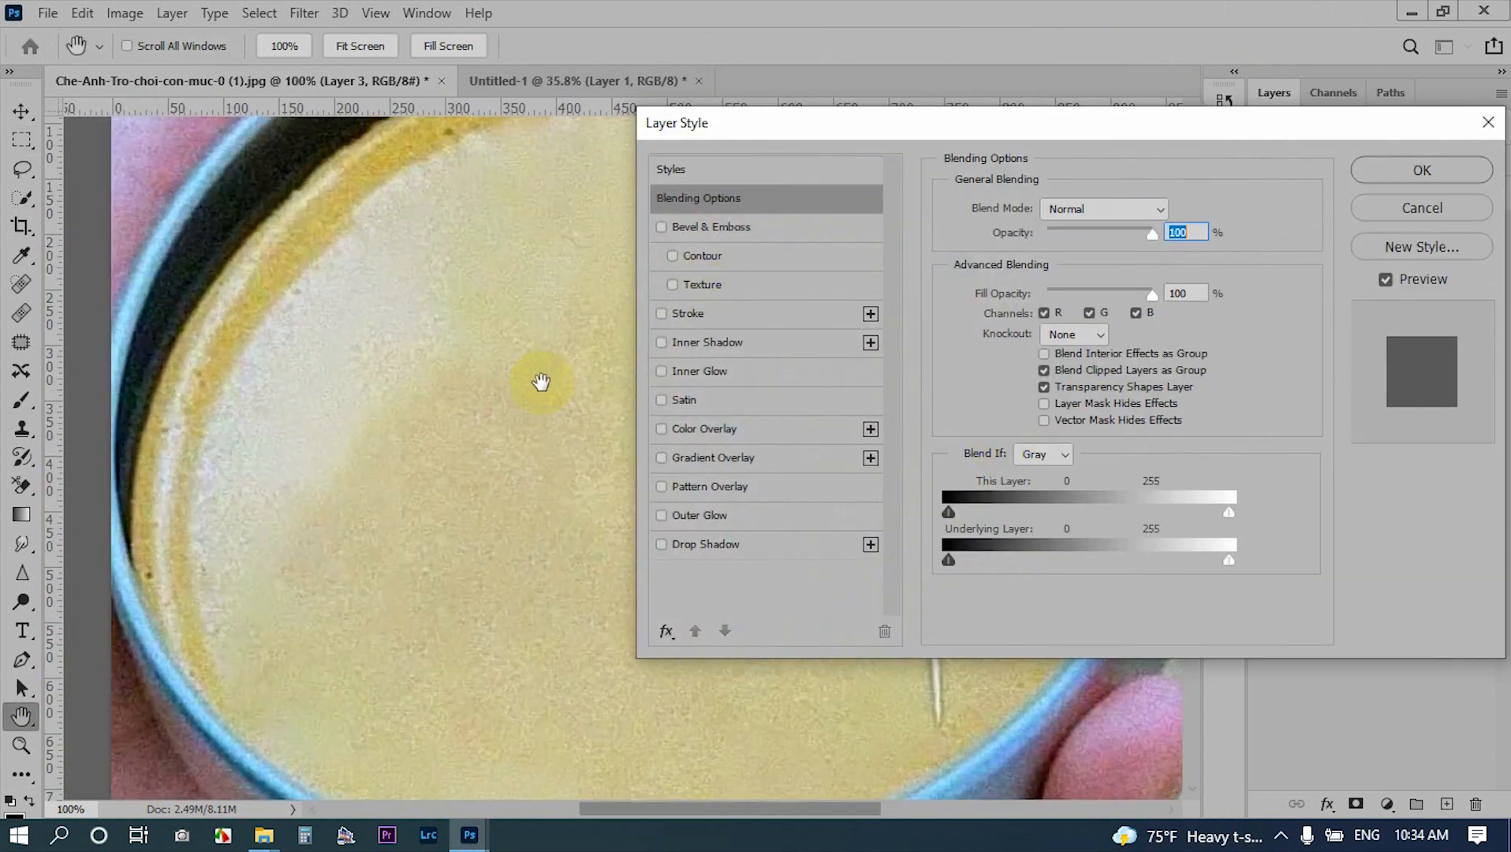
left_click_drag(546, 374, 280, 344)
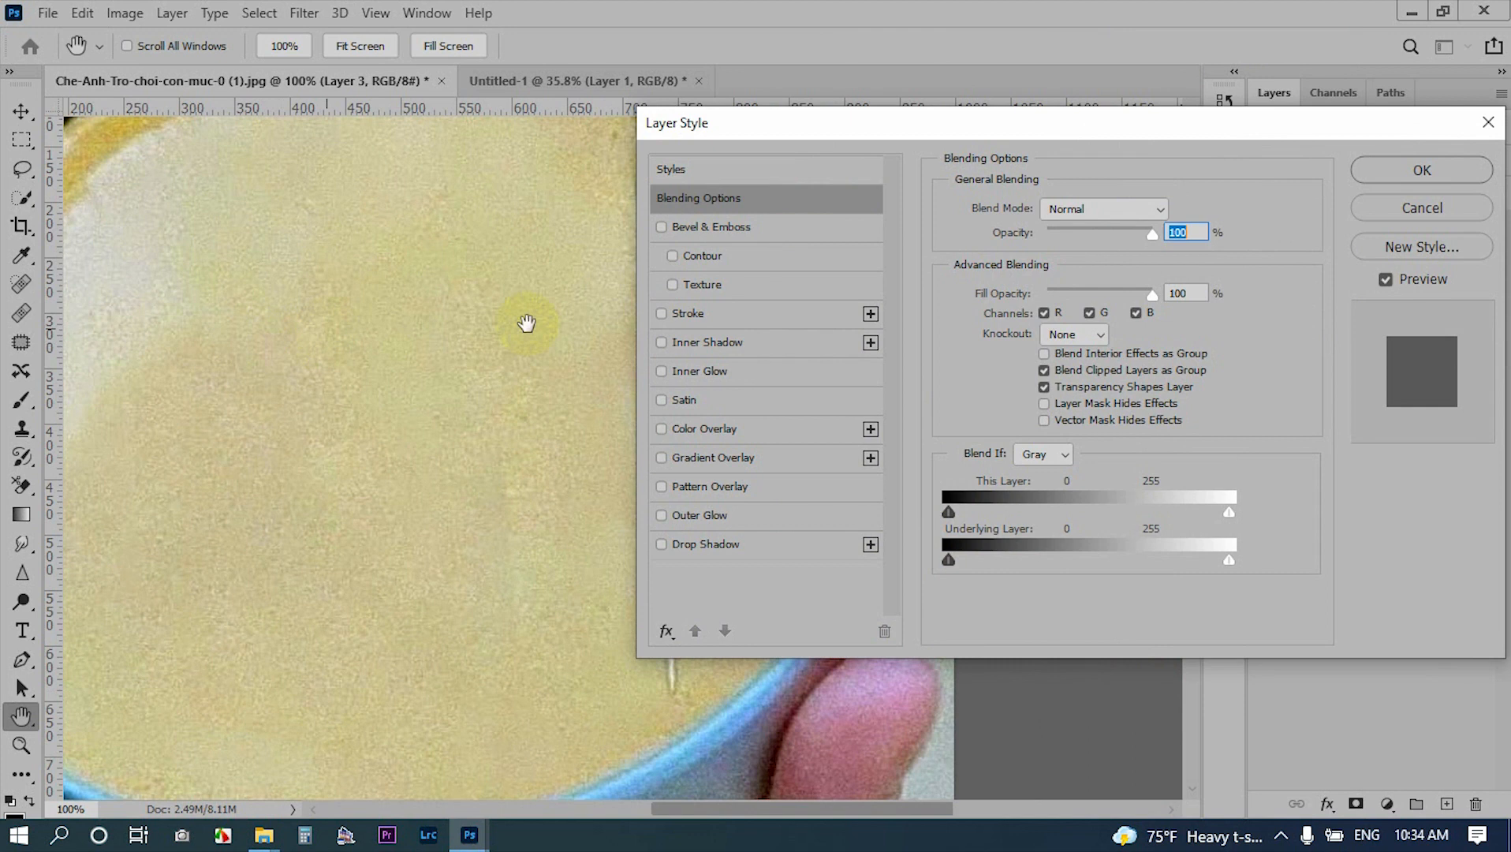
left_click(678, 315)
left_click(665, 318)
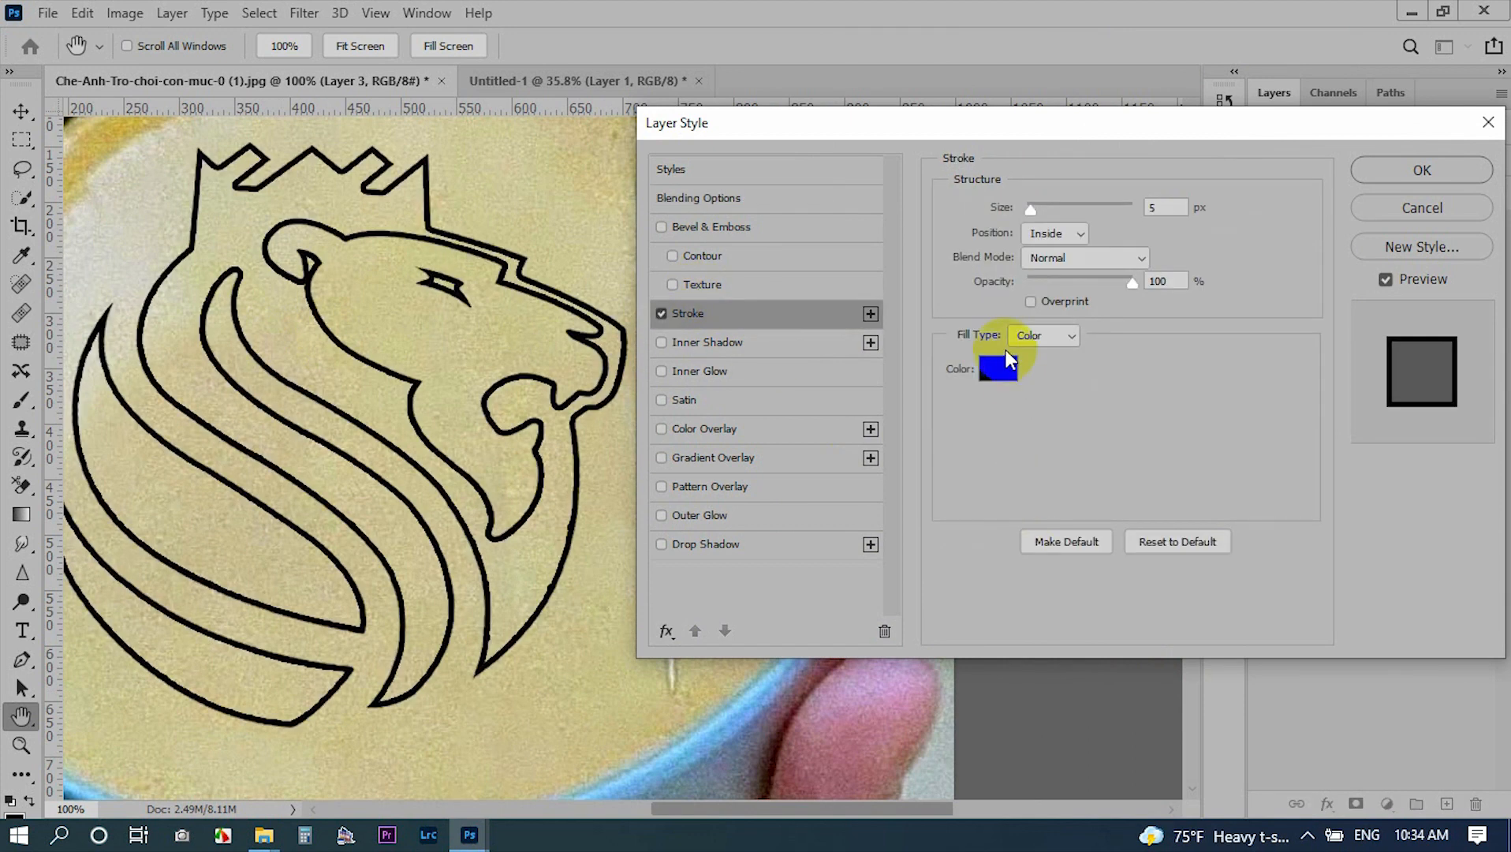
left_click(1166, 207)
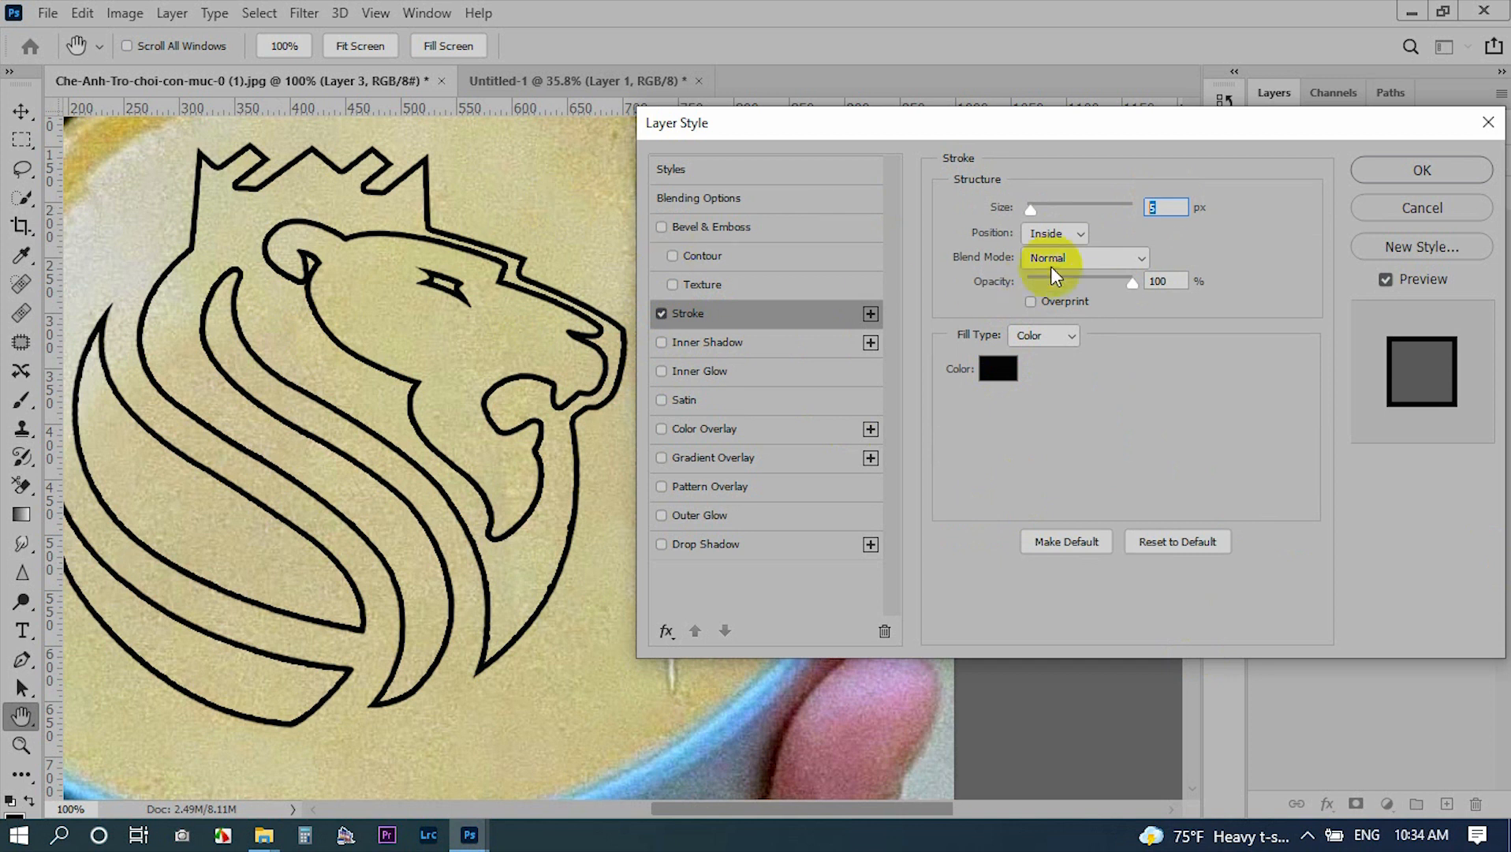
type("3")
- Try the Outside and Center positions for the stroke and return it to Inside
left_click(1055, 234)
left_click(1053, 259)
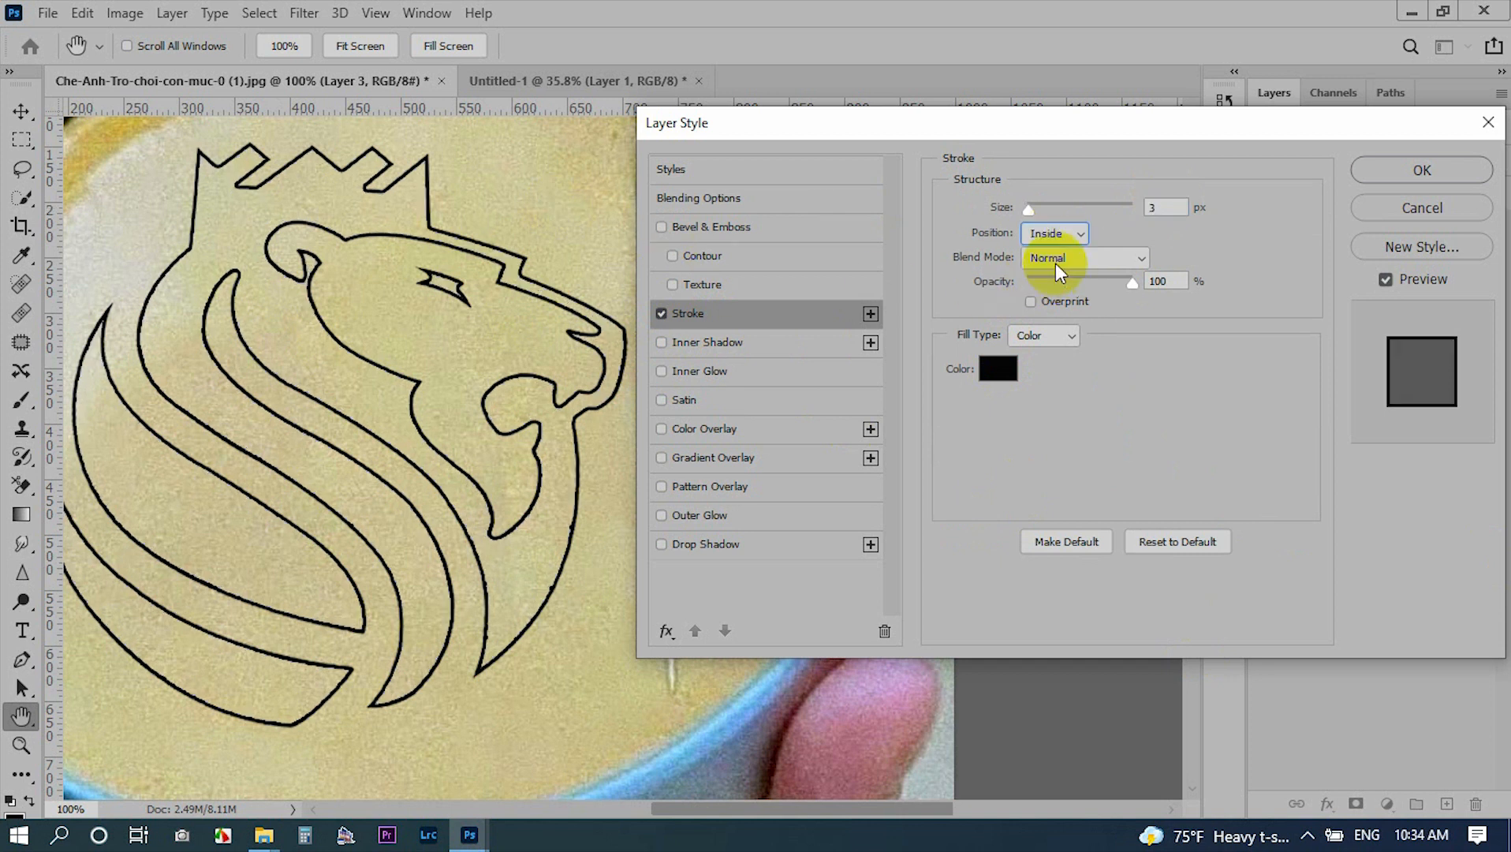
left_click(1053, 235)
left_click(1043, 251)
left_click(1053, 232)
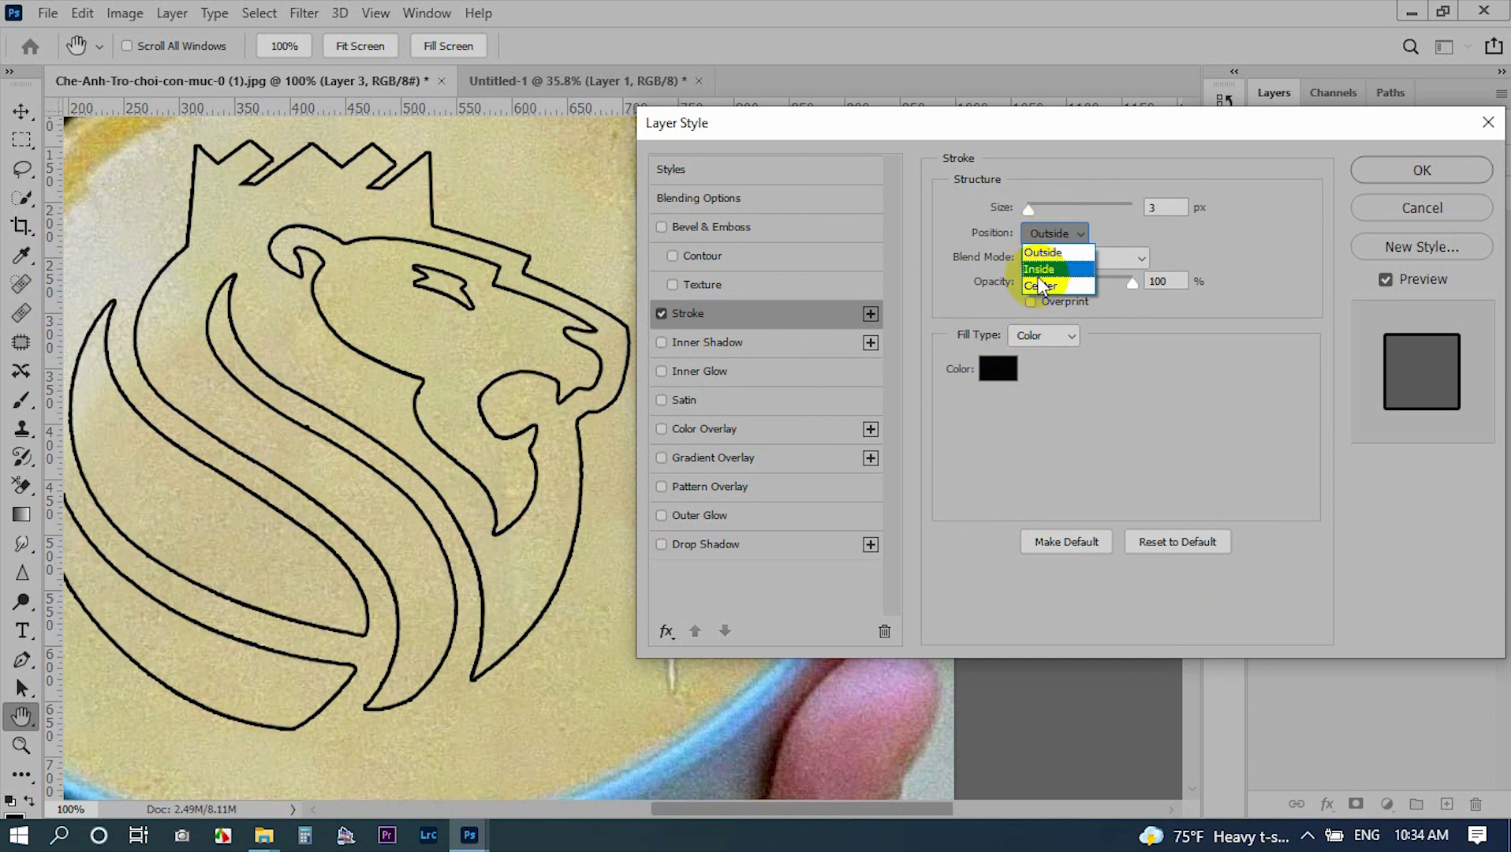
left_click(1036, 284)
left_click(1054, 233)
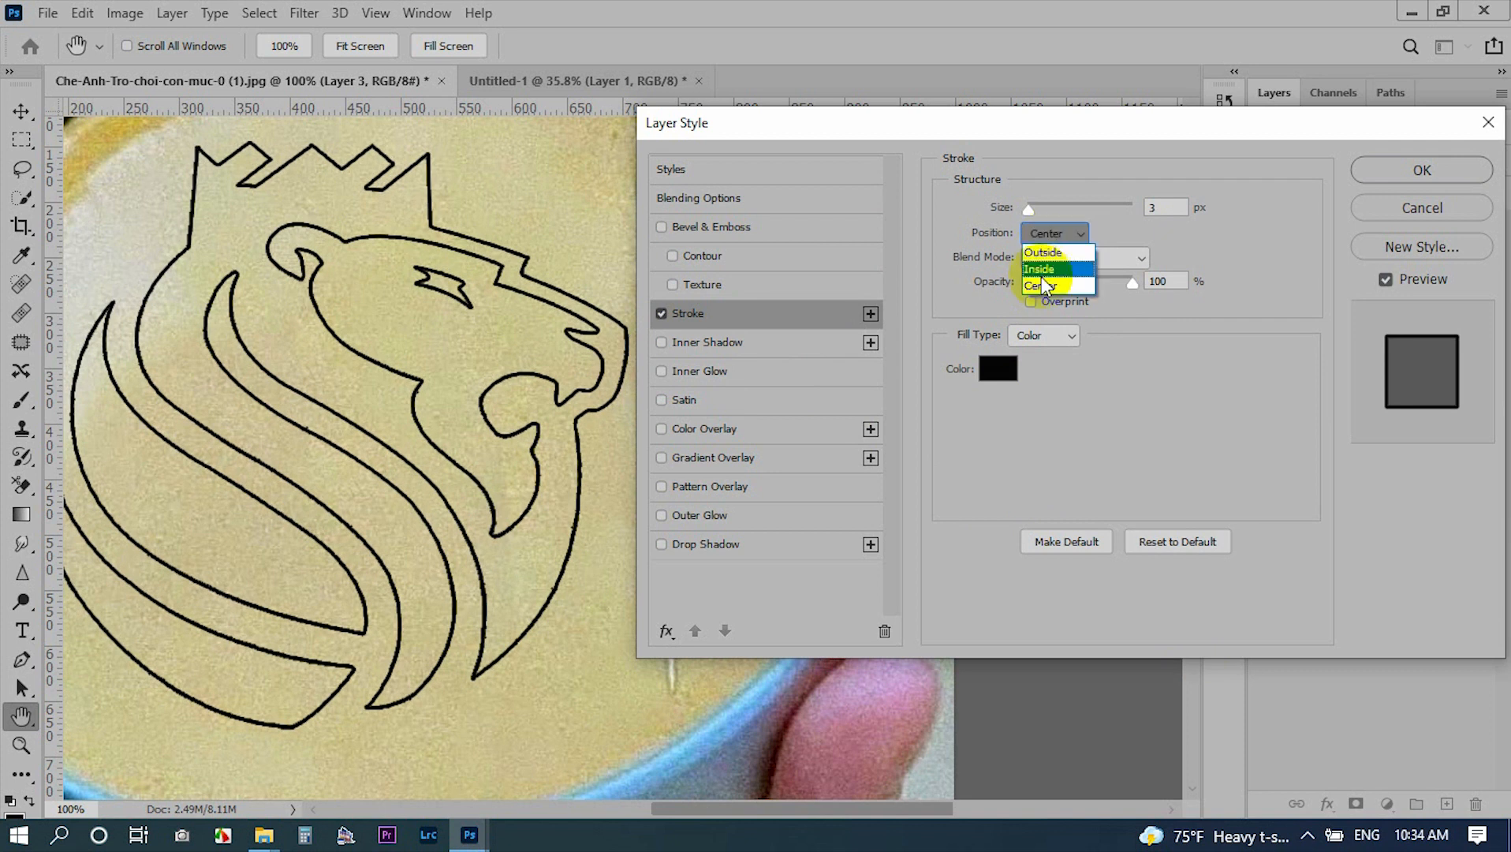
left_click(1043, 272)
- Set the stroke's blend mode to Overlay, enable Overprint, and toggle the stroke off and on to compare
left_click(1083, 257)
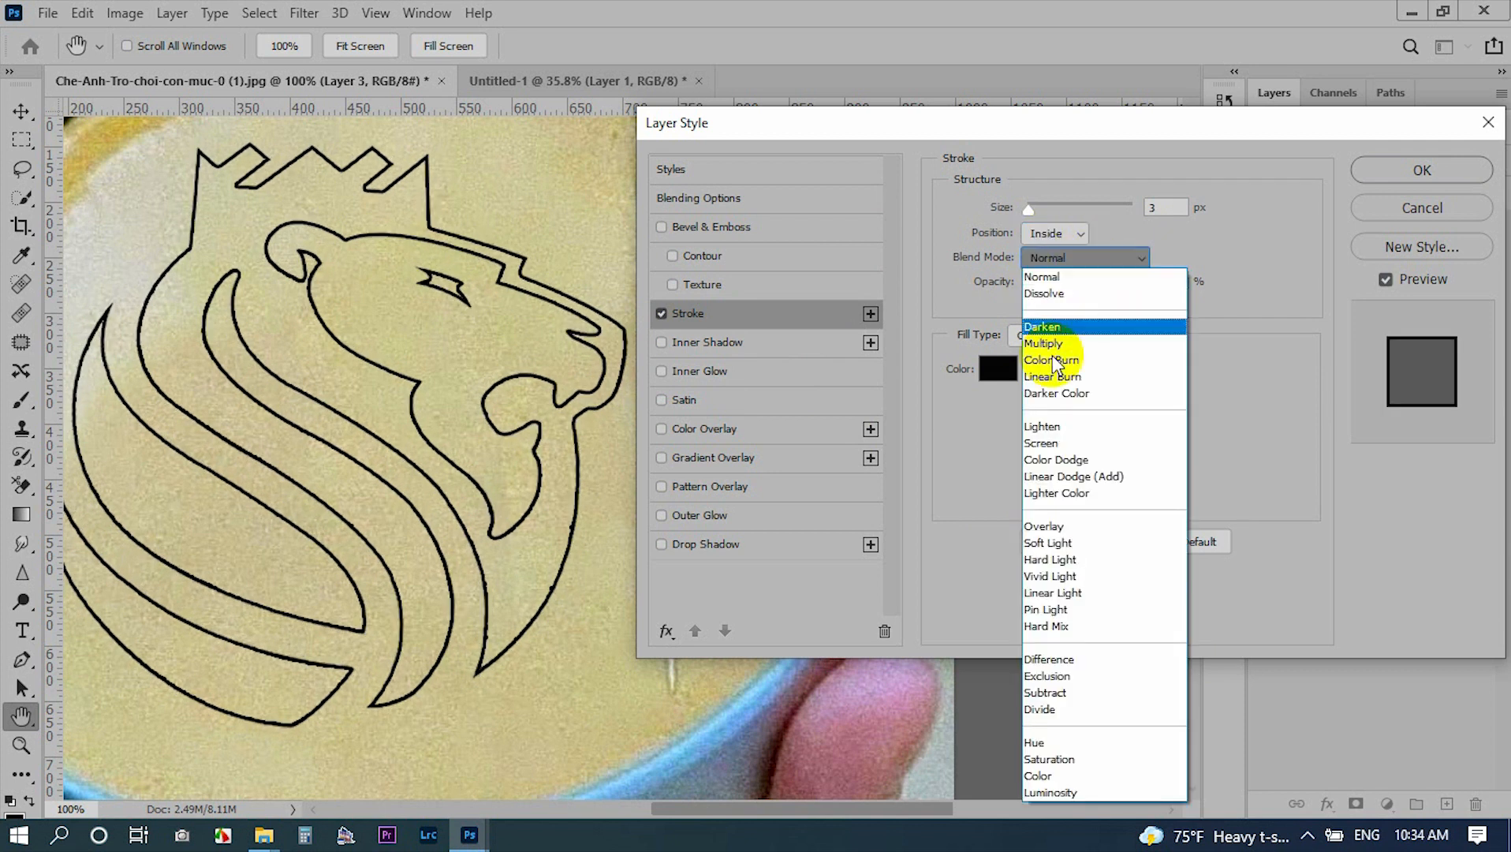
left_click(1045, 526)
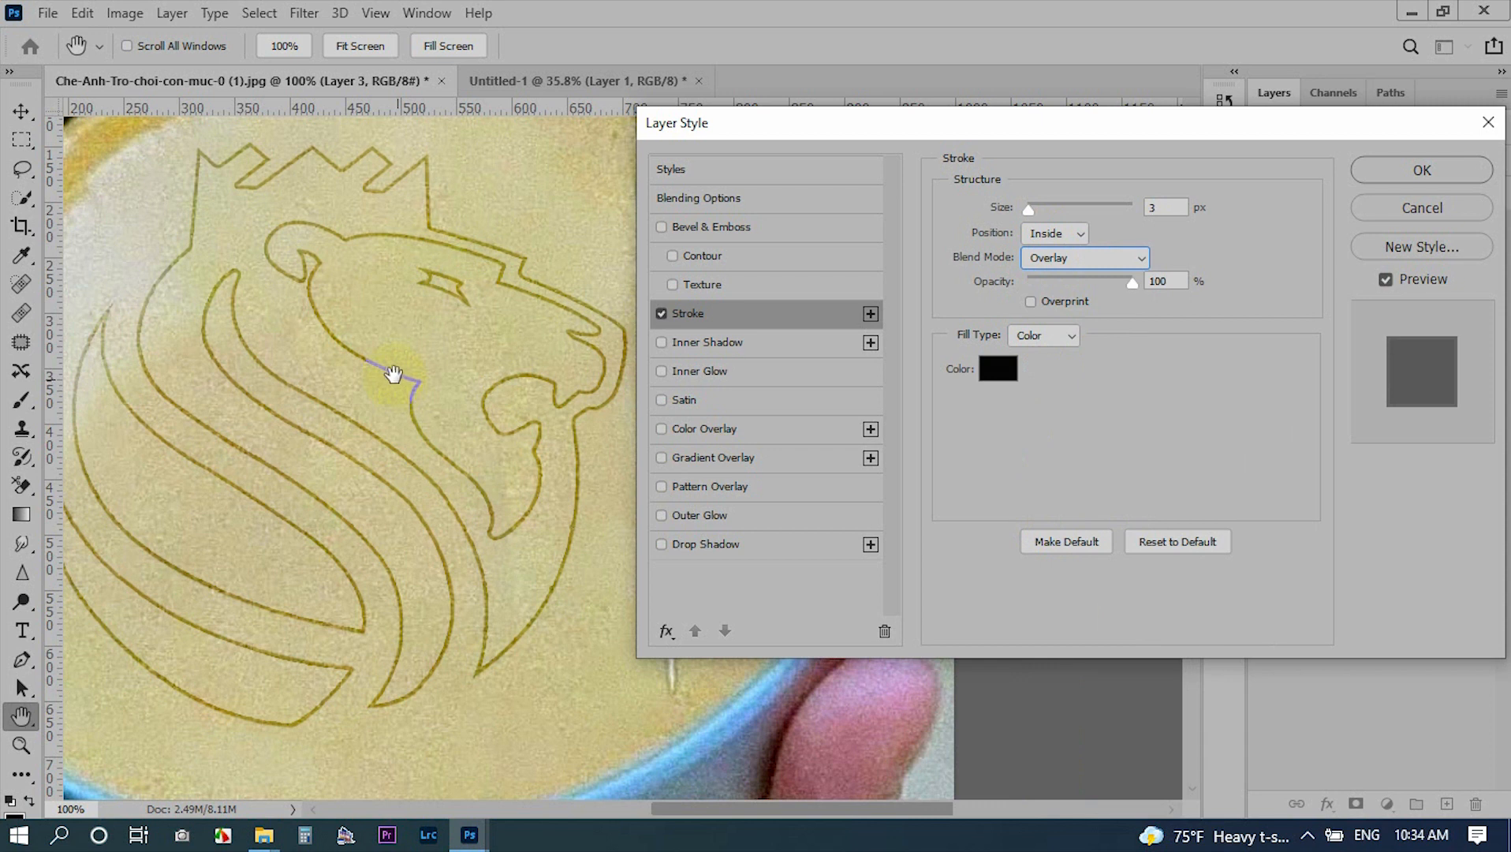
left_click(1061, 301)
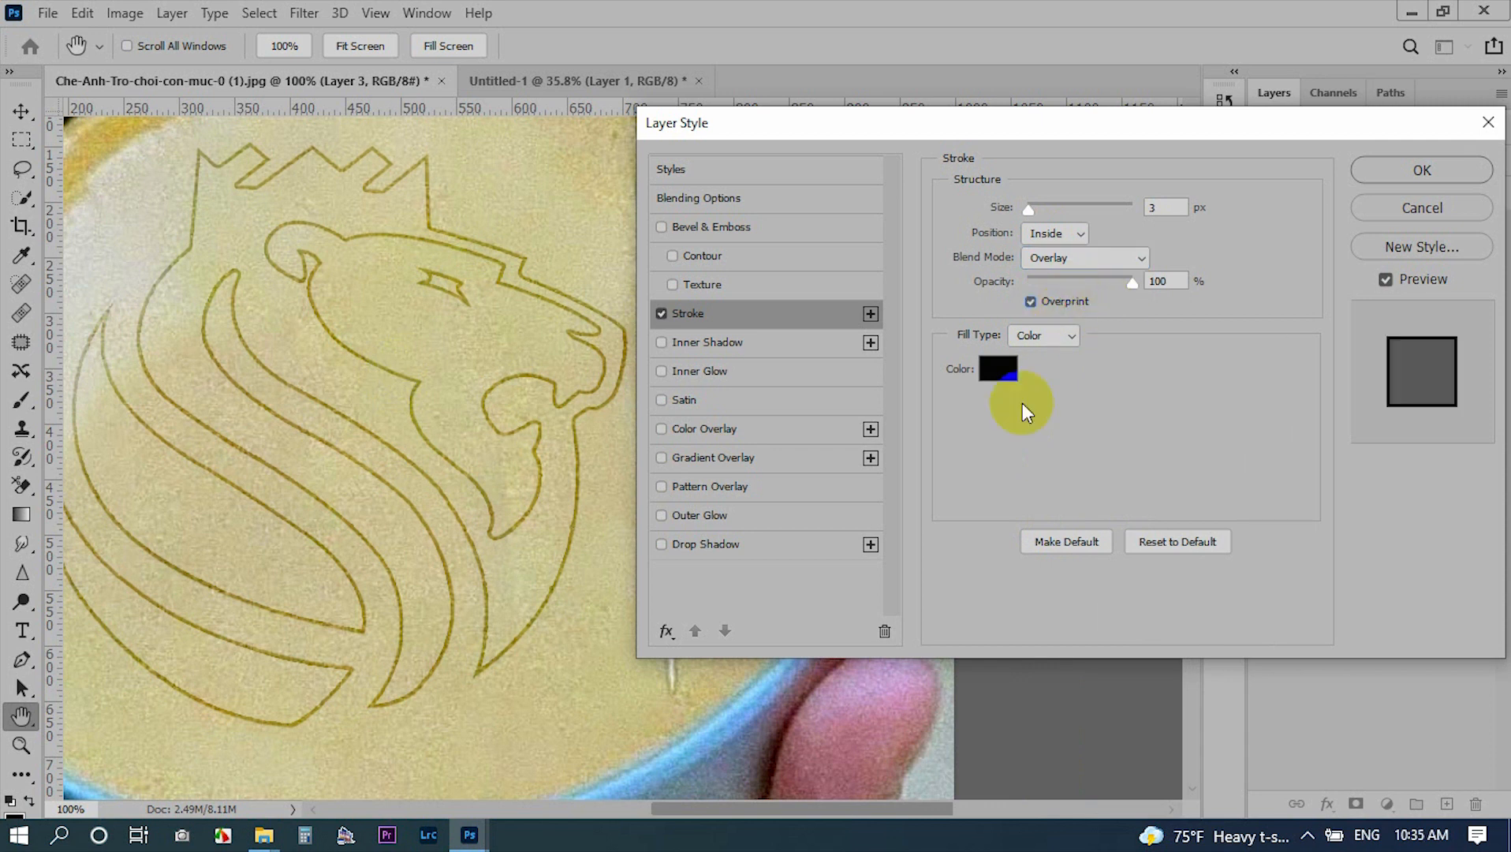
left_click(661, 313)
left_click(661, 313)
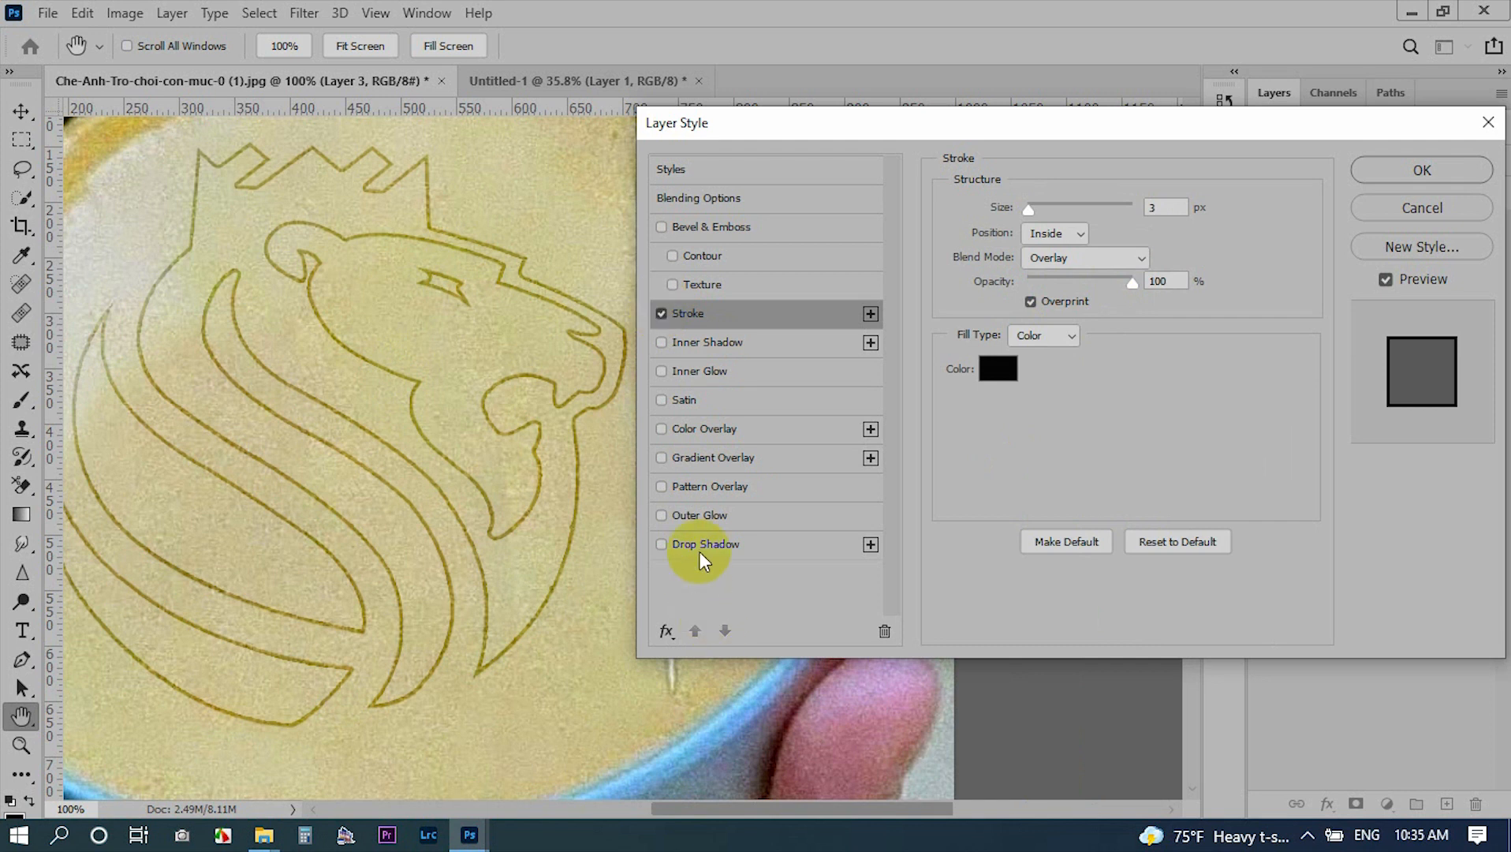
- Add a Drop Shadow to the lion layer with 27% opacity and a 145° angle, keeping Use Global Light on
left_click(682, 544)
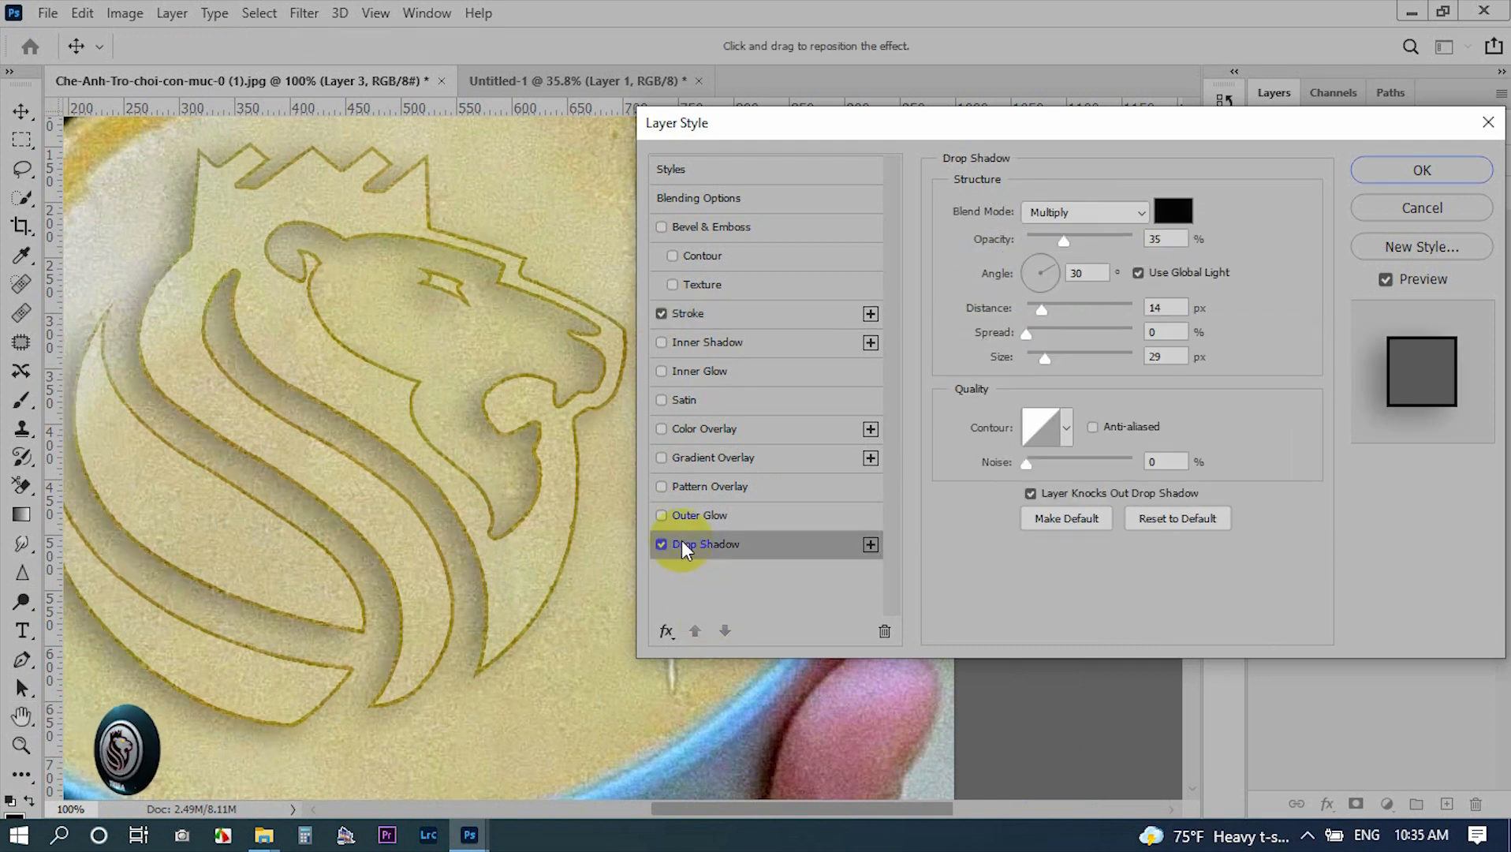
left_click(1175, 238)
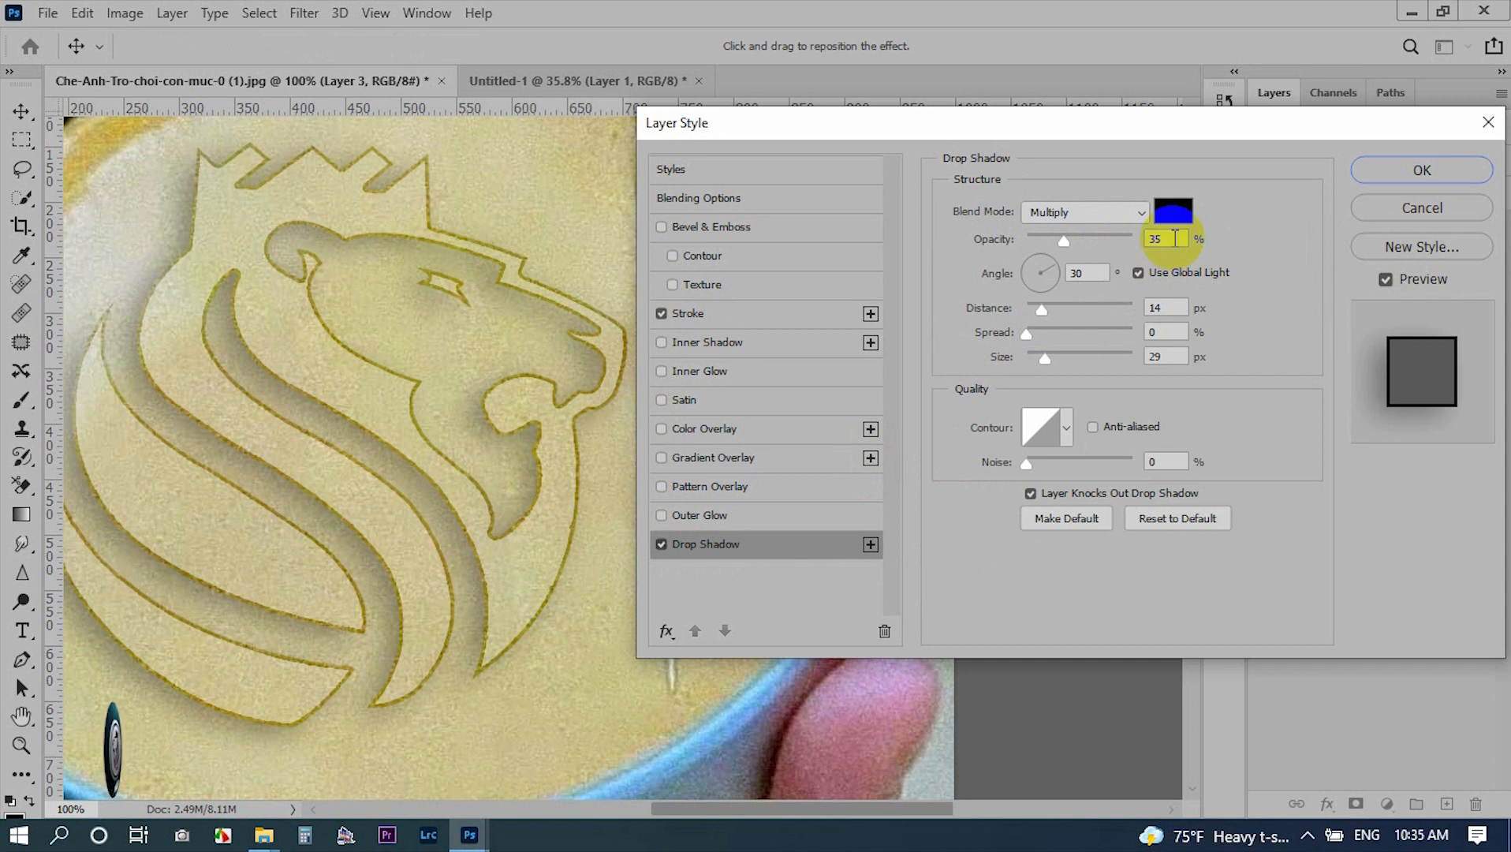
left_click_drag(1056, 237, 1061, 237)
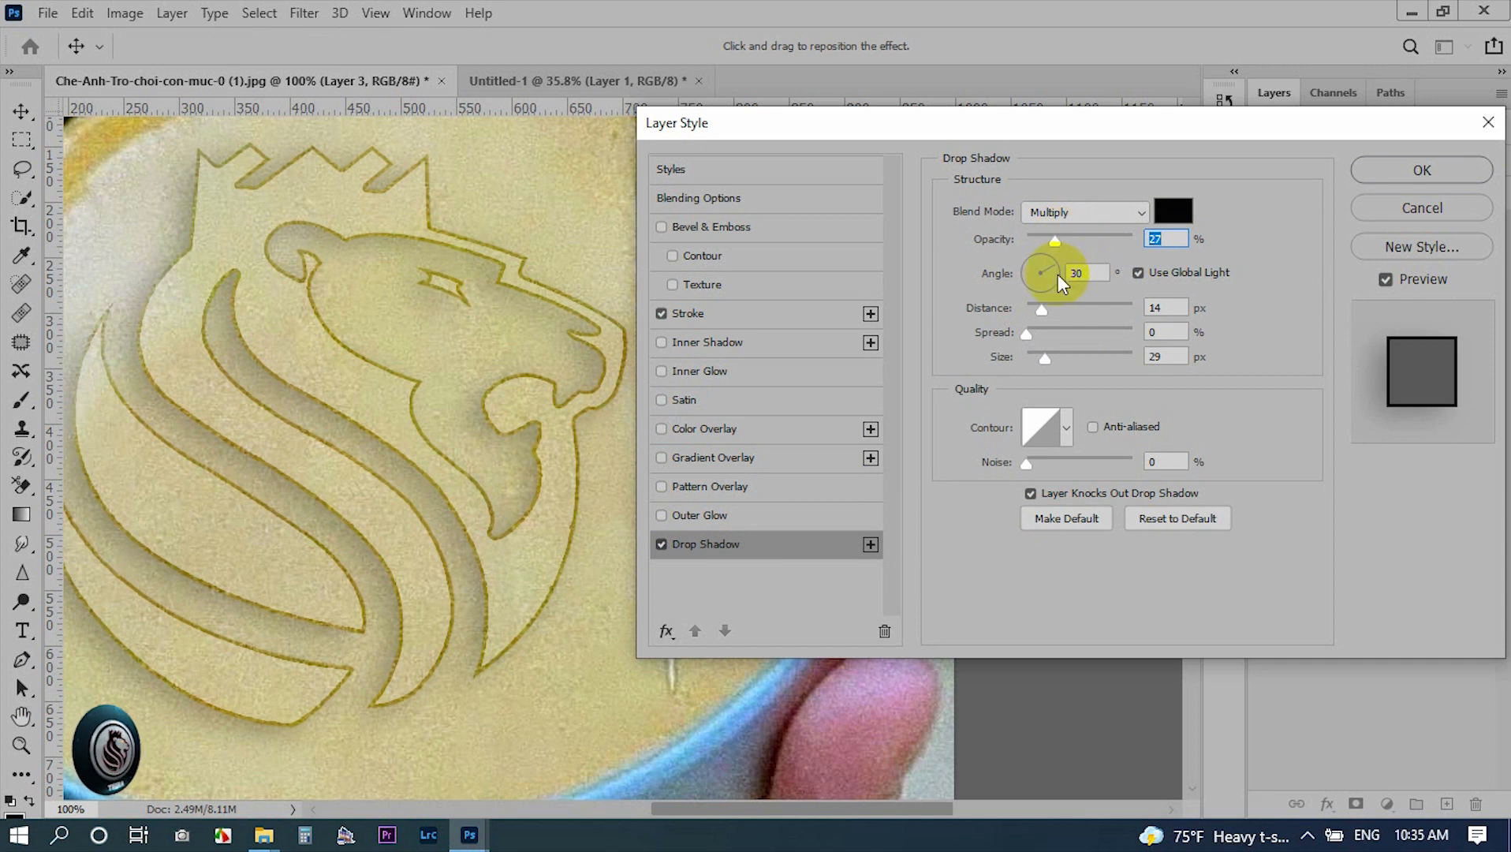
left_click_drag(1058, 273, 988, 236)
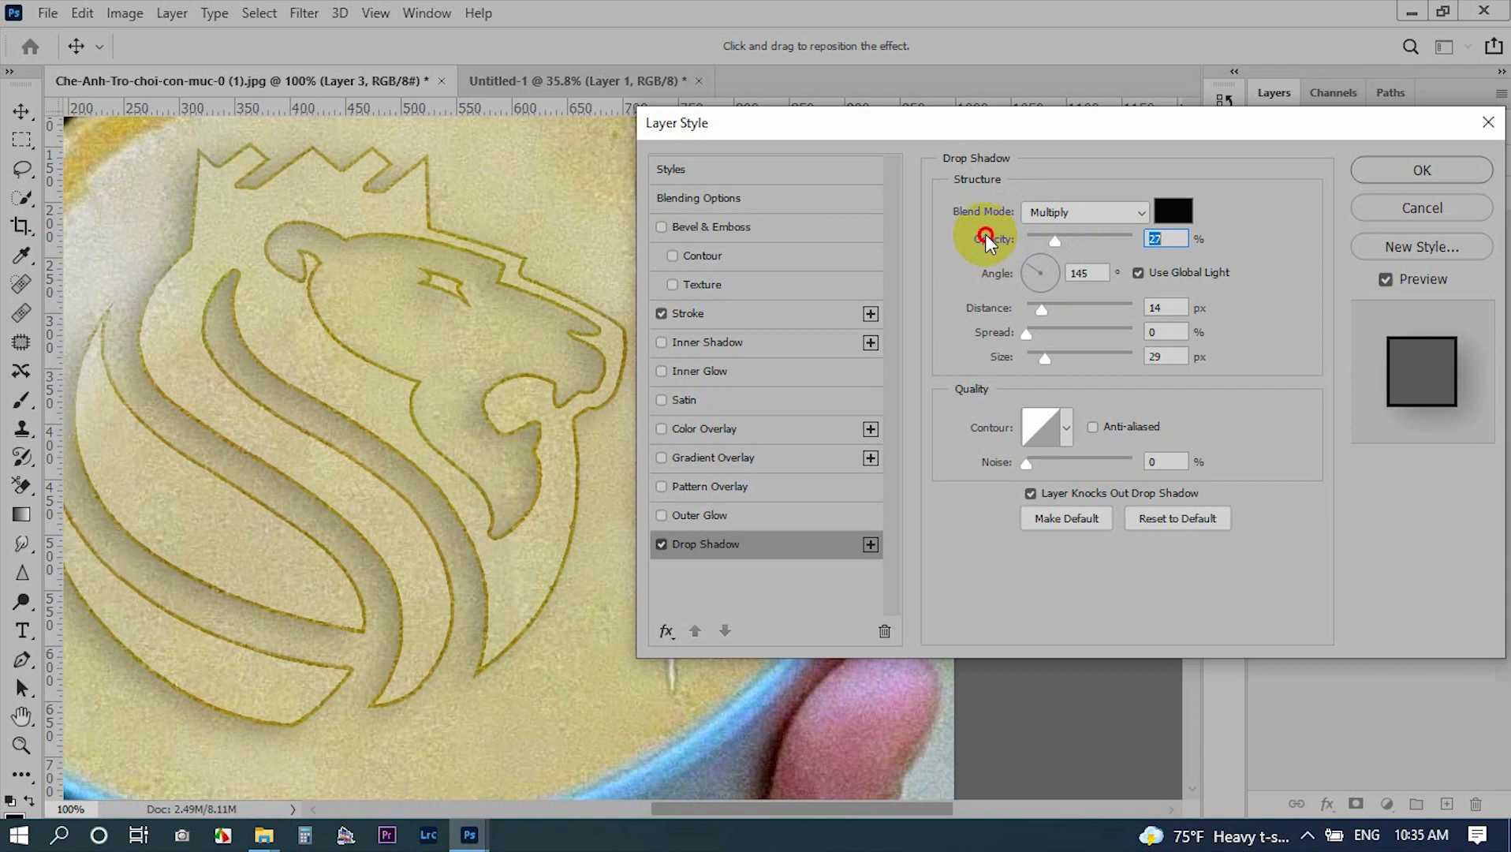
key("Tab")
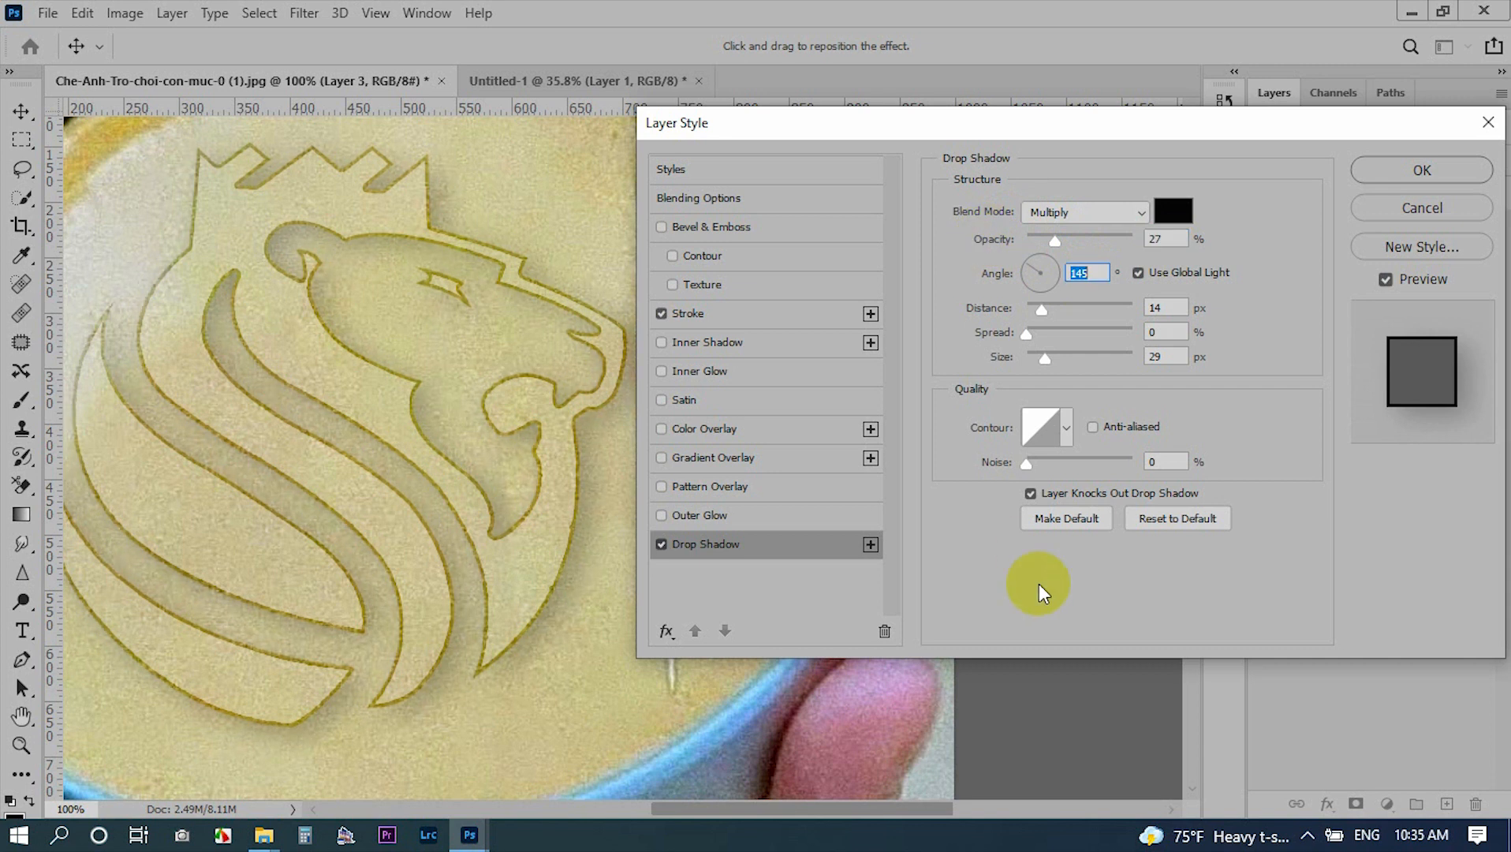
left_click(1167, 272)
left_click(1147, 273)
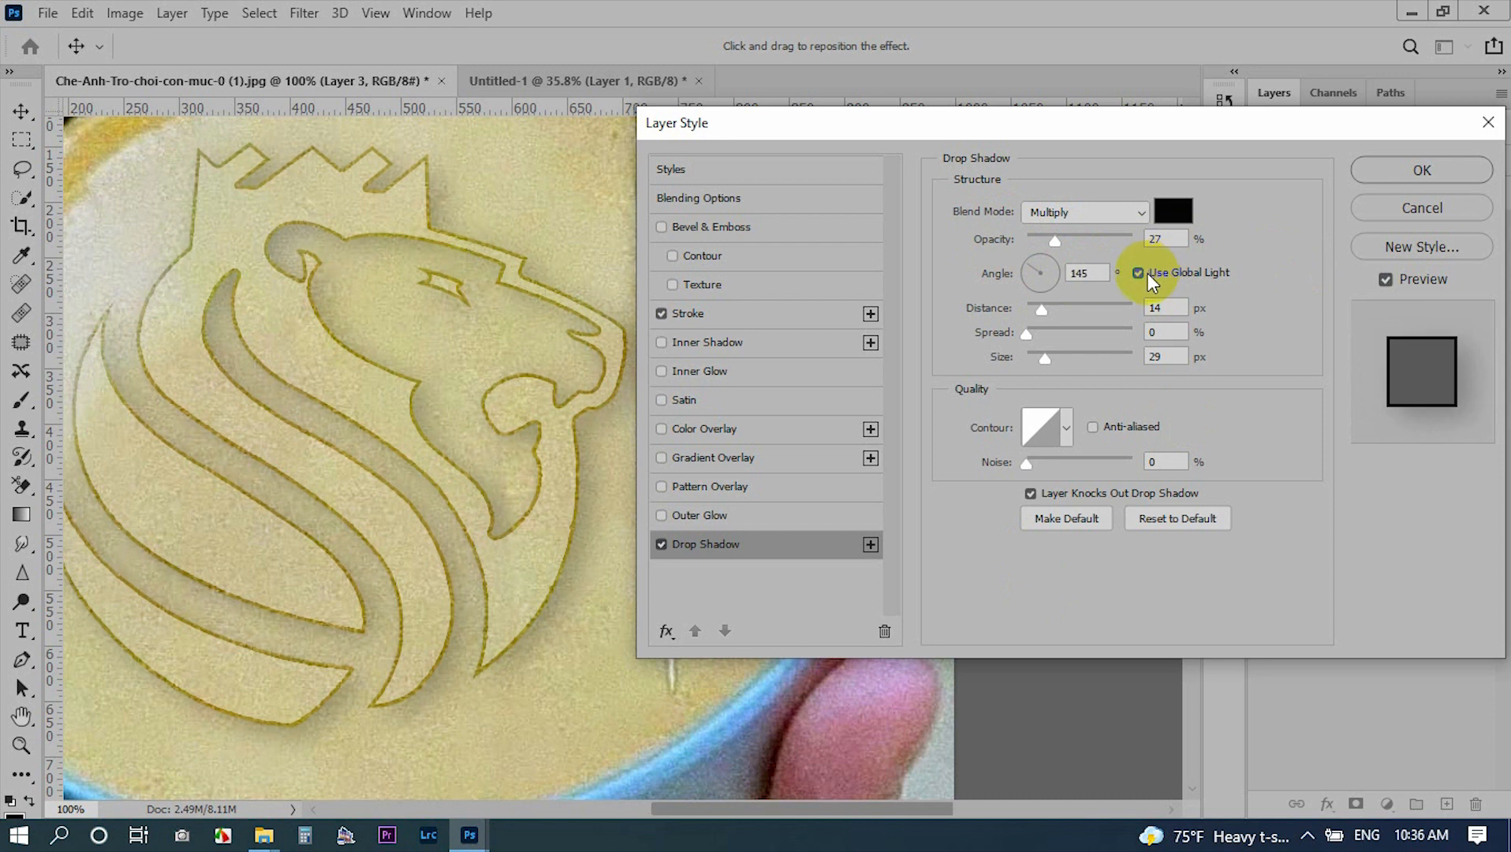
- Set the drop shadow's distance to 5 px, spread to 5% and size to 5 px
left_click(1180, 307)
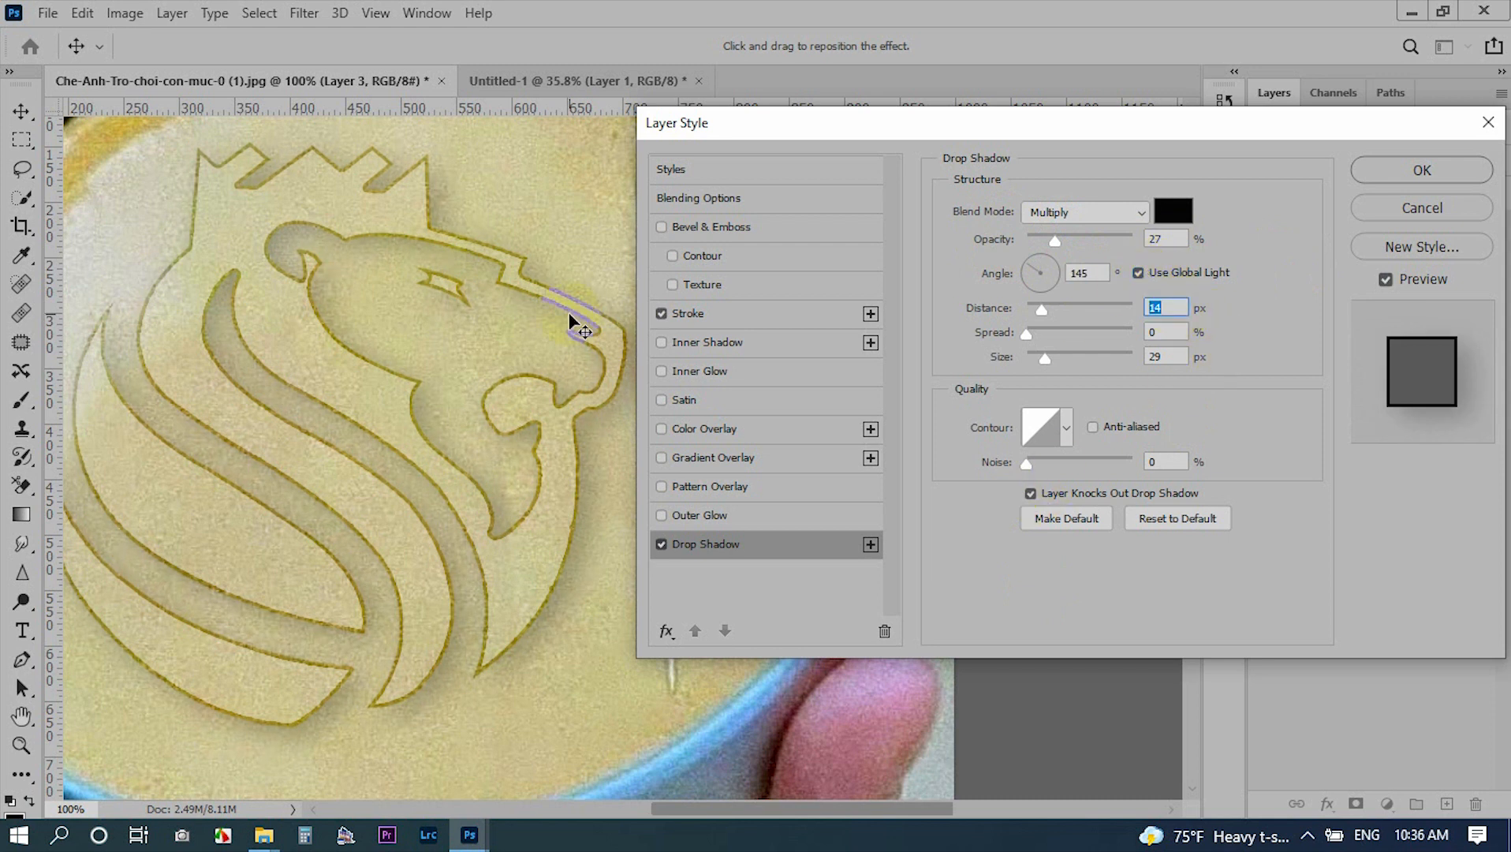
type("5")
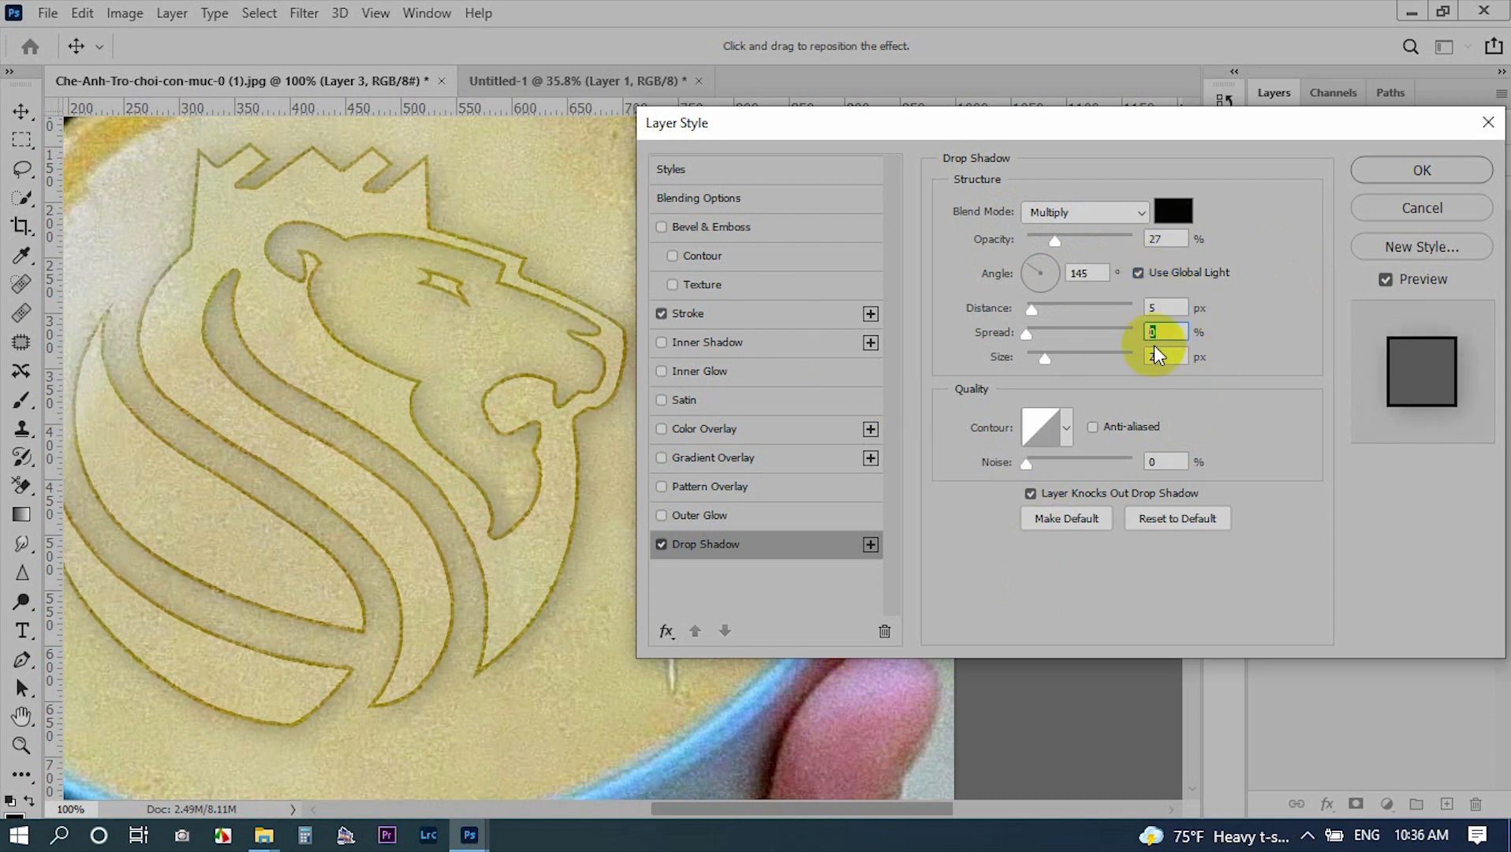
left_click(1178, 356)
type("5")
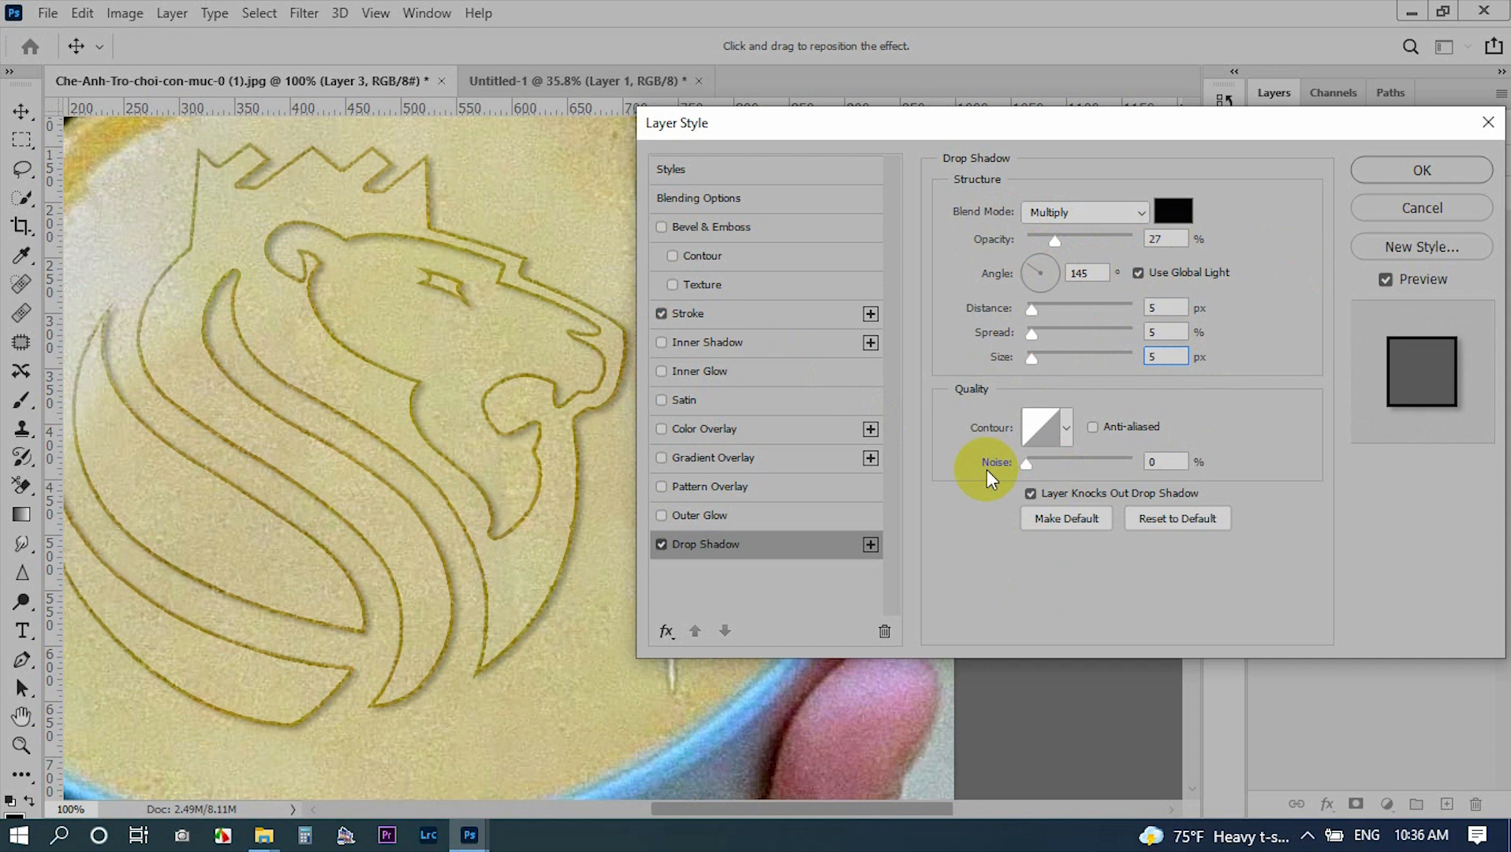
- Turn on anti-aliasing for the drop shadow's contour and pick the smooth S-shaped contour after trying the rounded one
left_click(1109, 426)
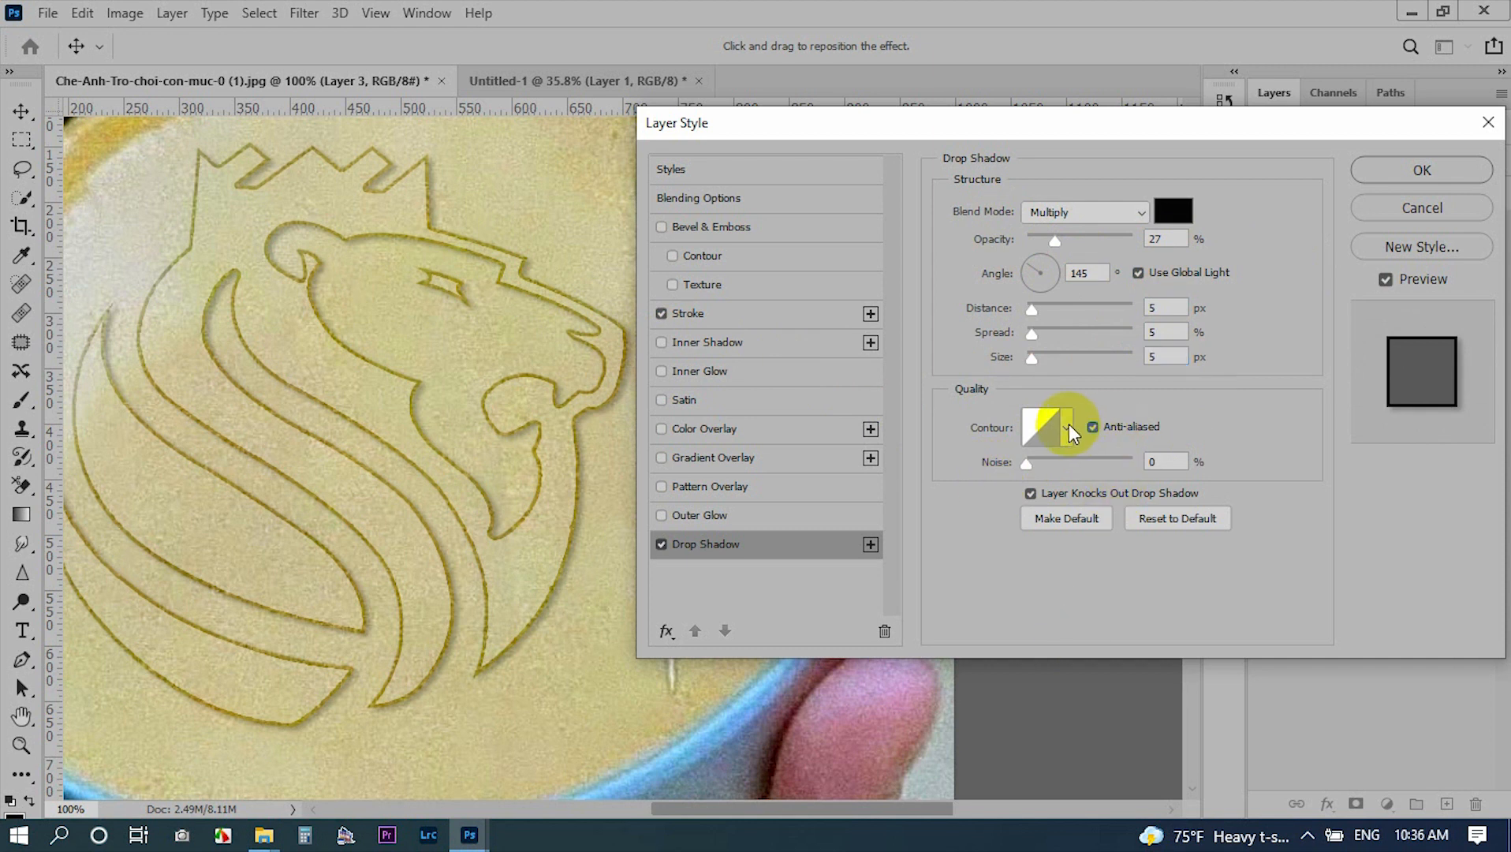
left_click(1069, 427)
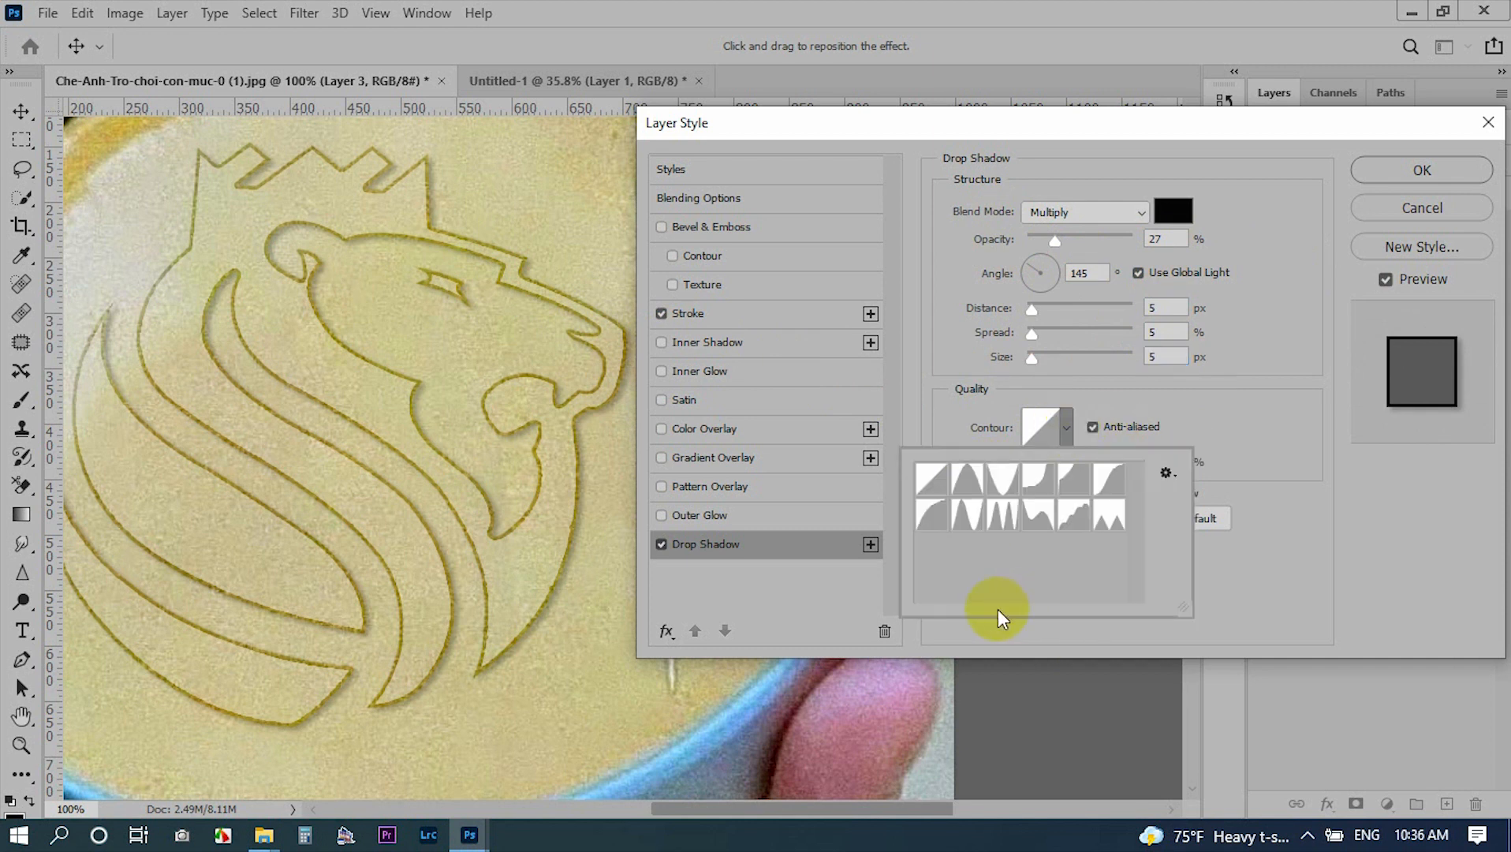
left_click(923, 515)
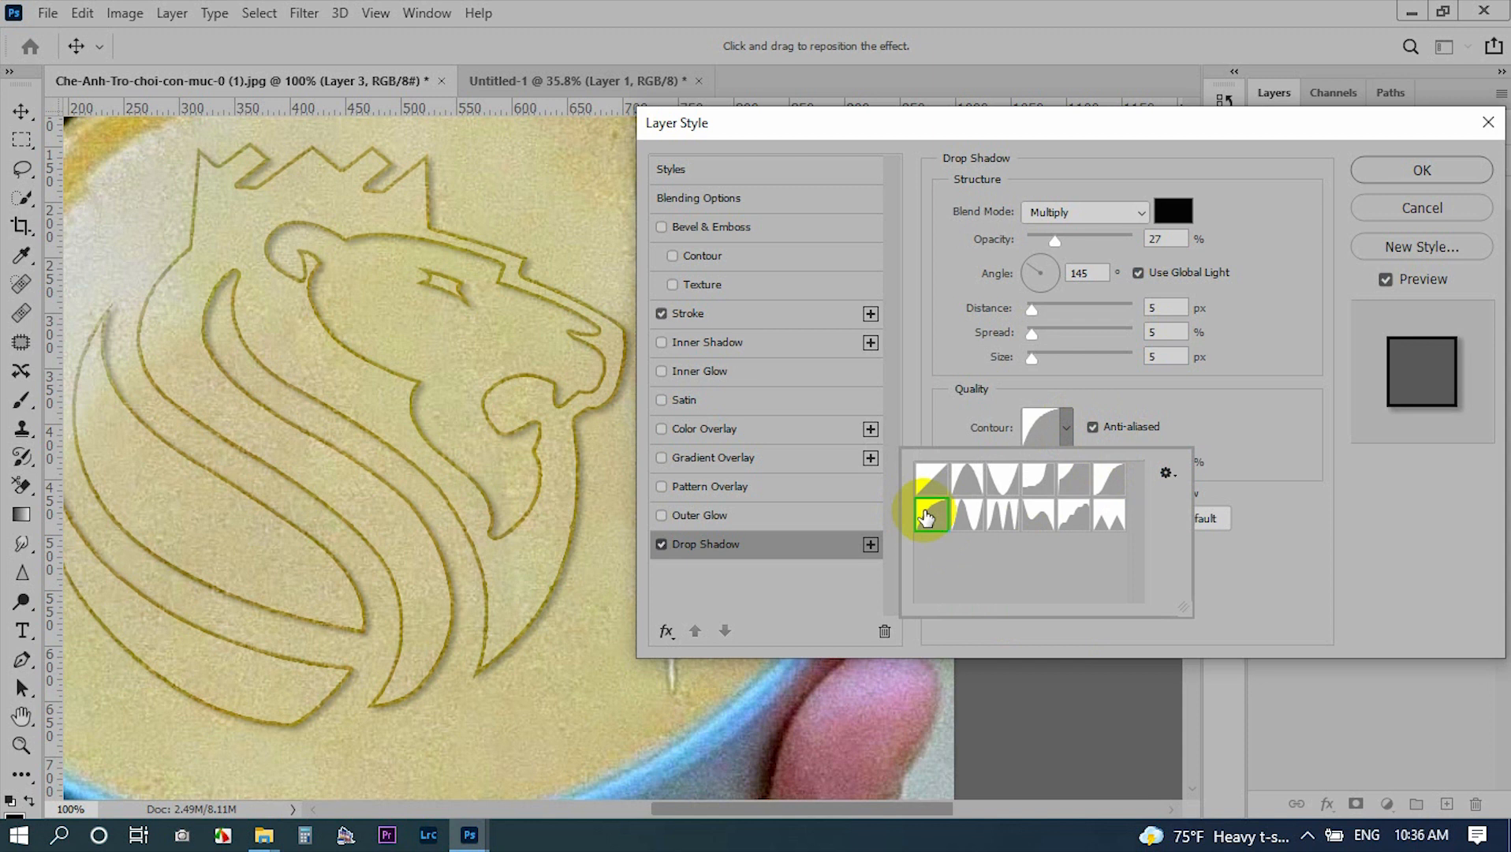
left_click(1099, 489)
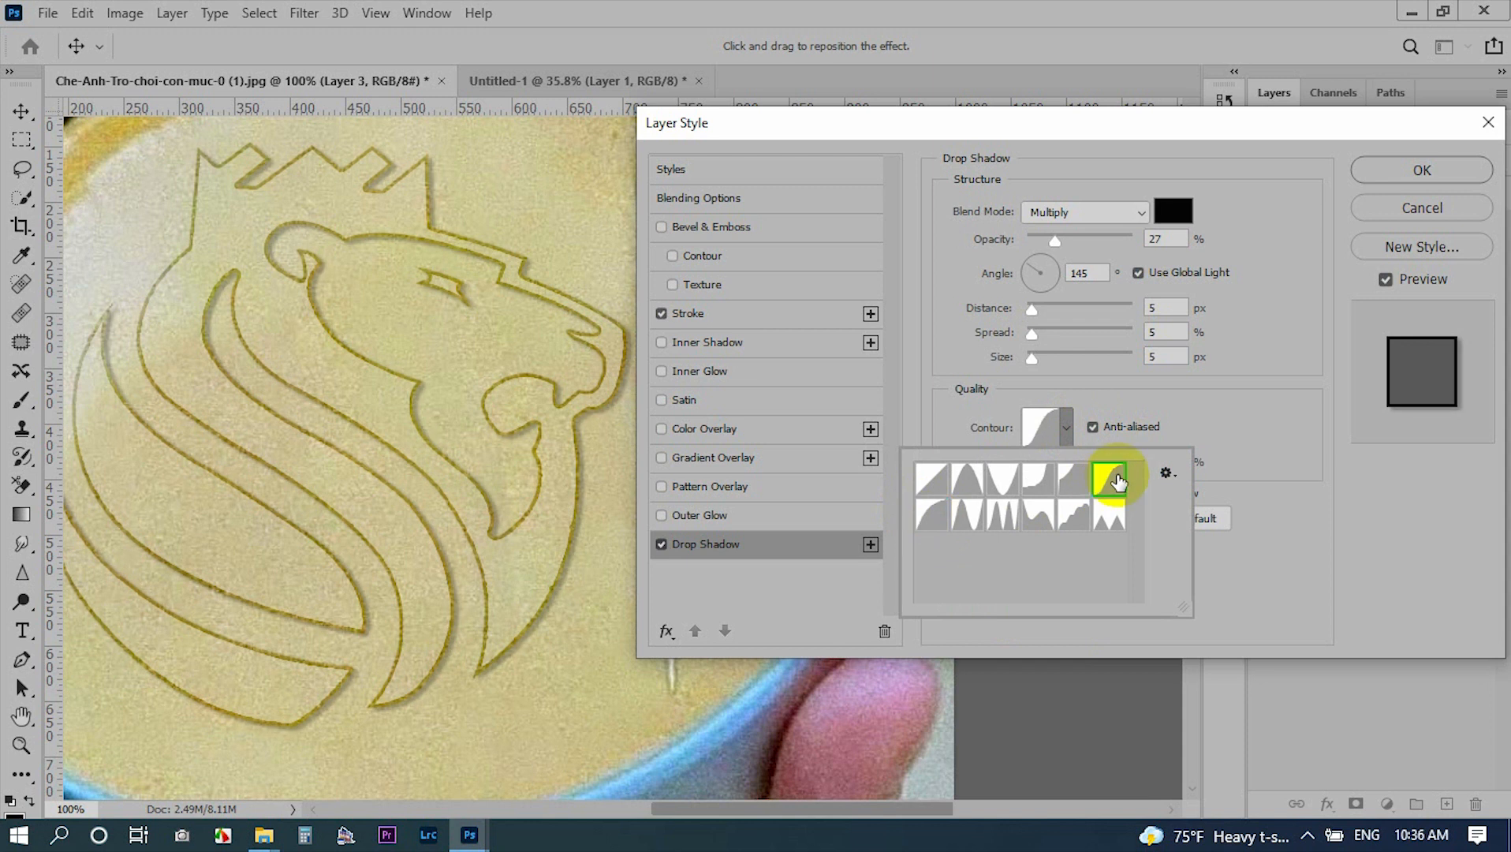
left_click(1276, 443)
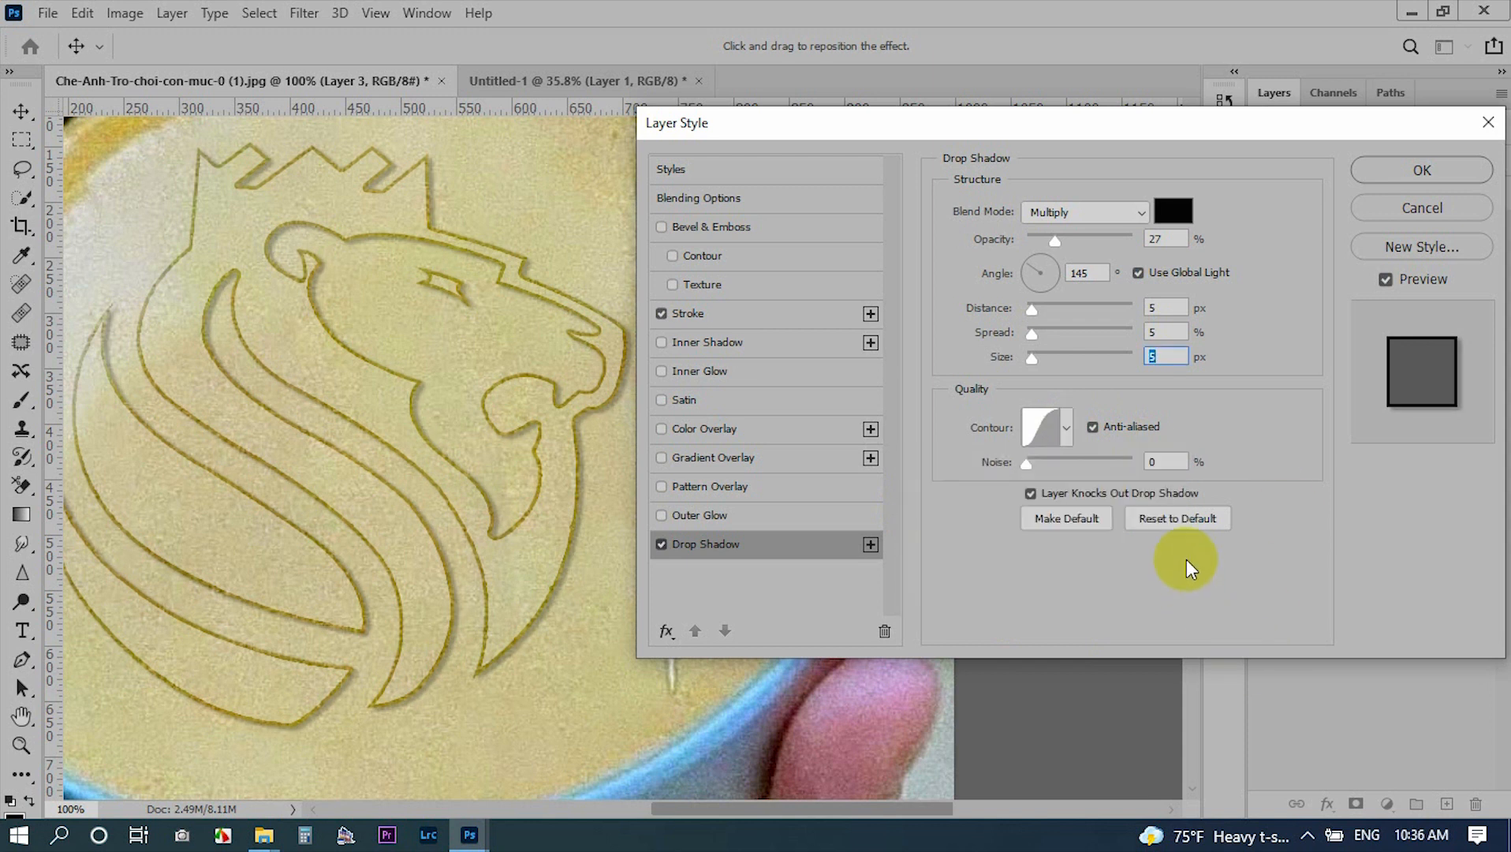
- Lower the drop shadow's opacity to 17%, toggling the effect off and on before and after to compare
left_click(666, 541)
left_click(665, 541)
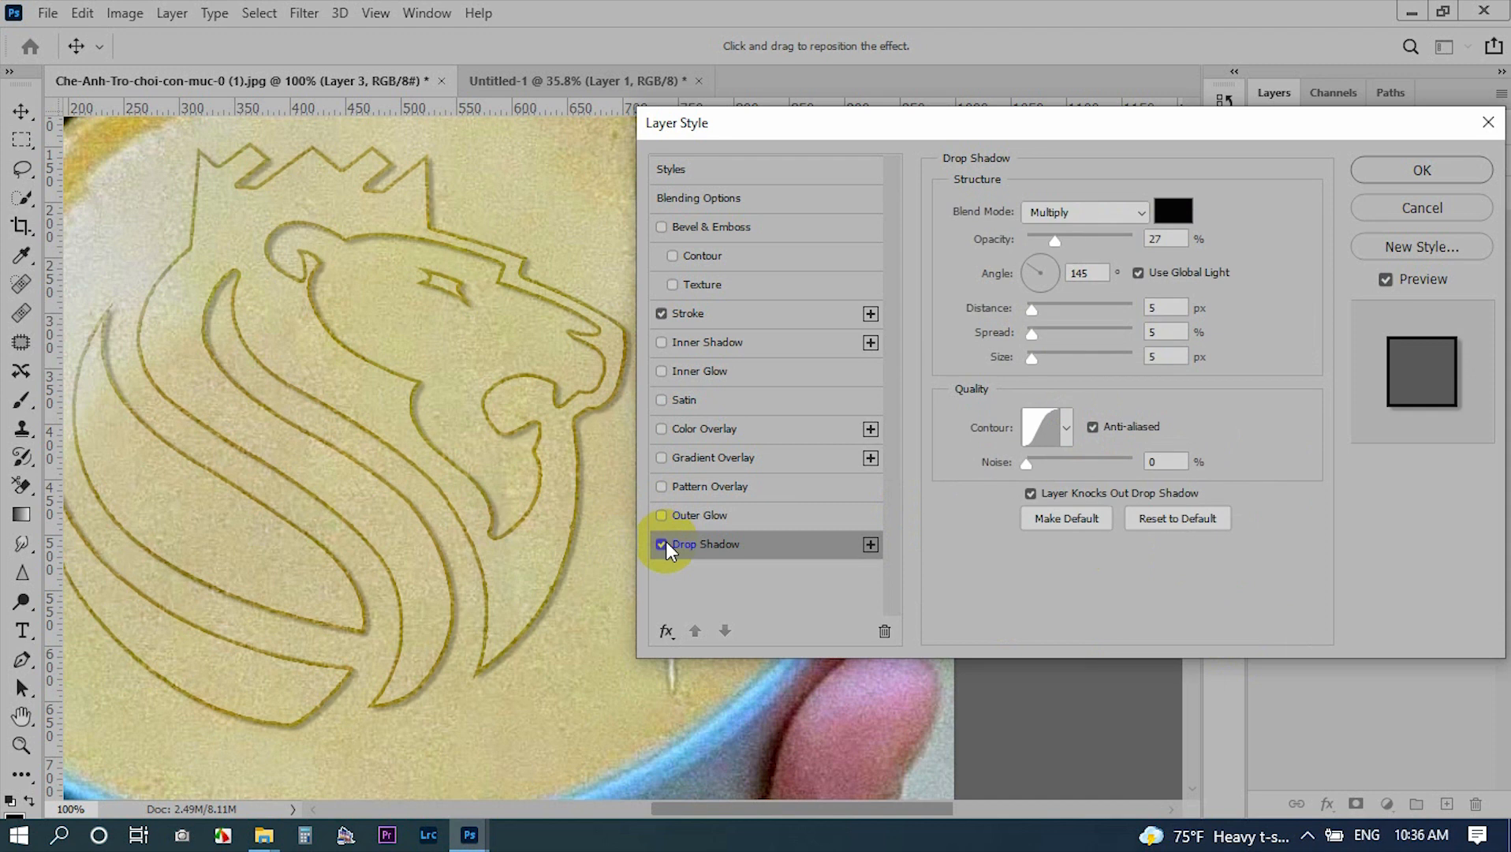
left_click_drag(1055, 240, 1046, 238)
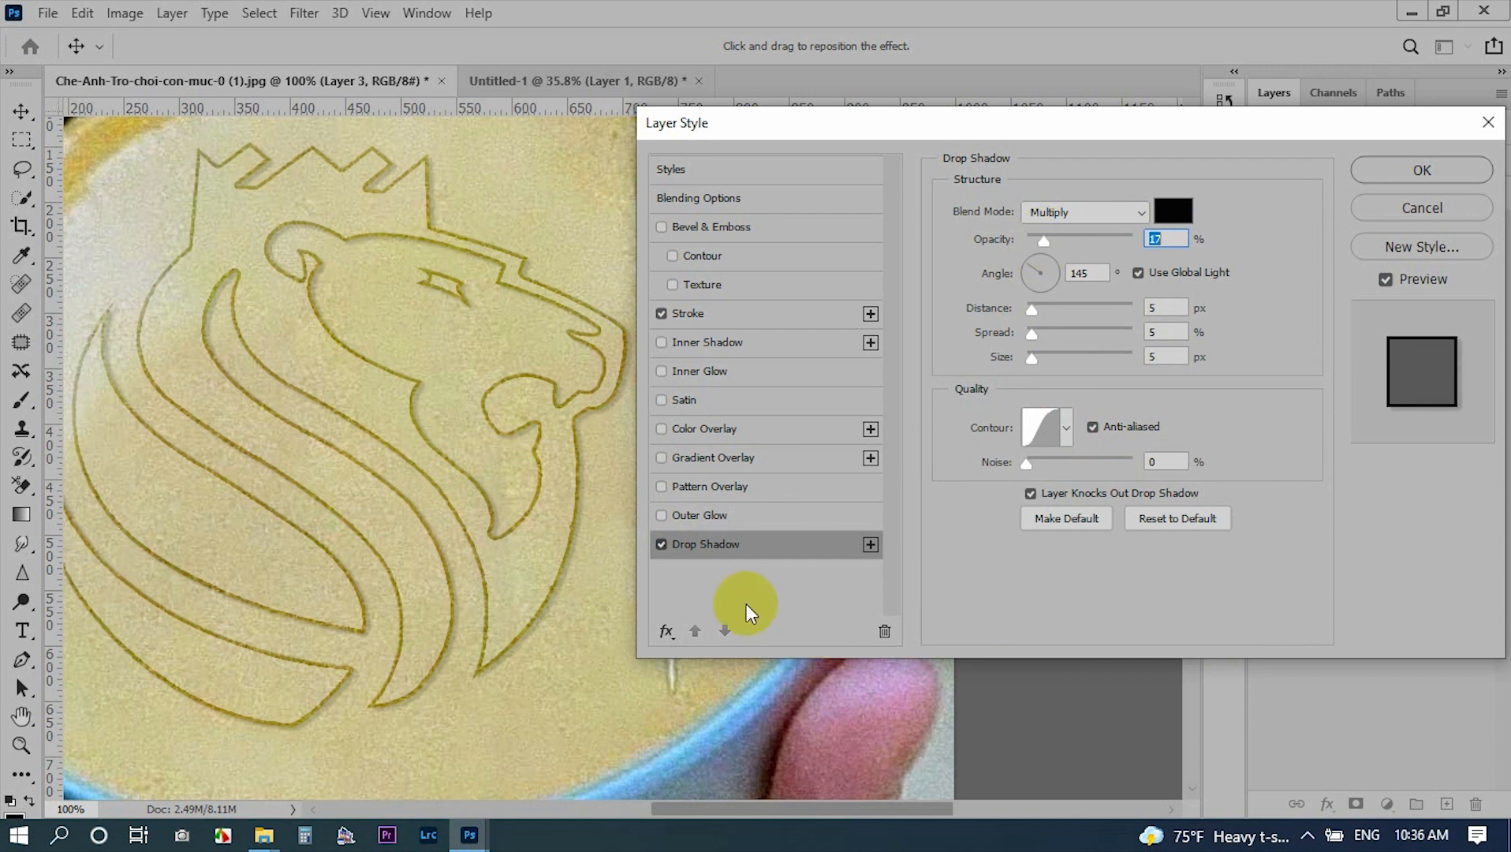
left_click(665, 539)
left_click(662, 541)
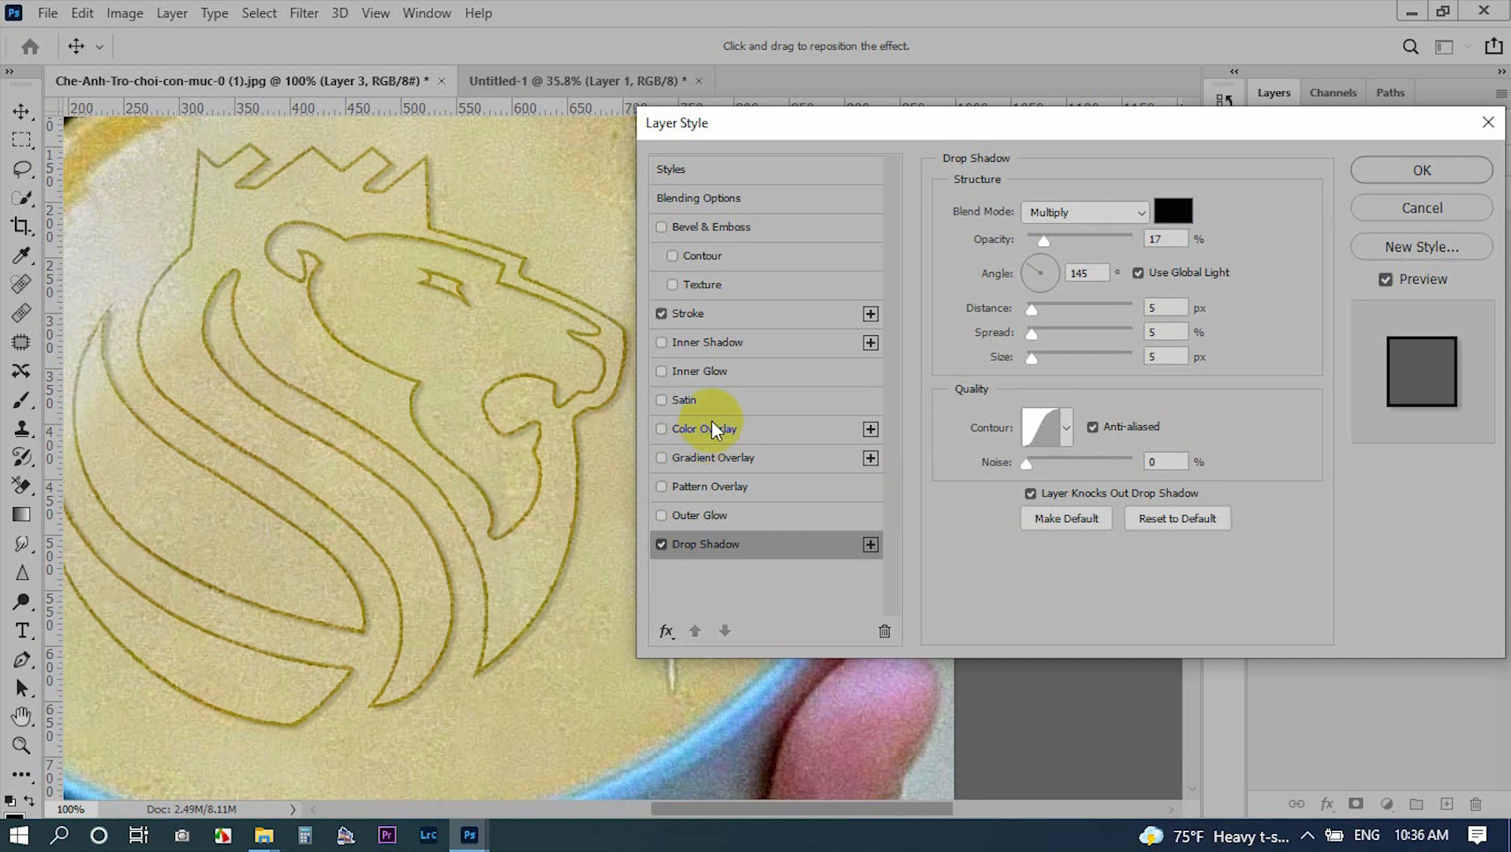
- Add an Inner Glow with 28% opacity and 22% noise, trying Color Dodge before setting the blend mode to Color Burn
left_click(712, 373)
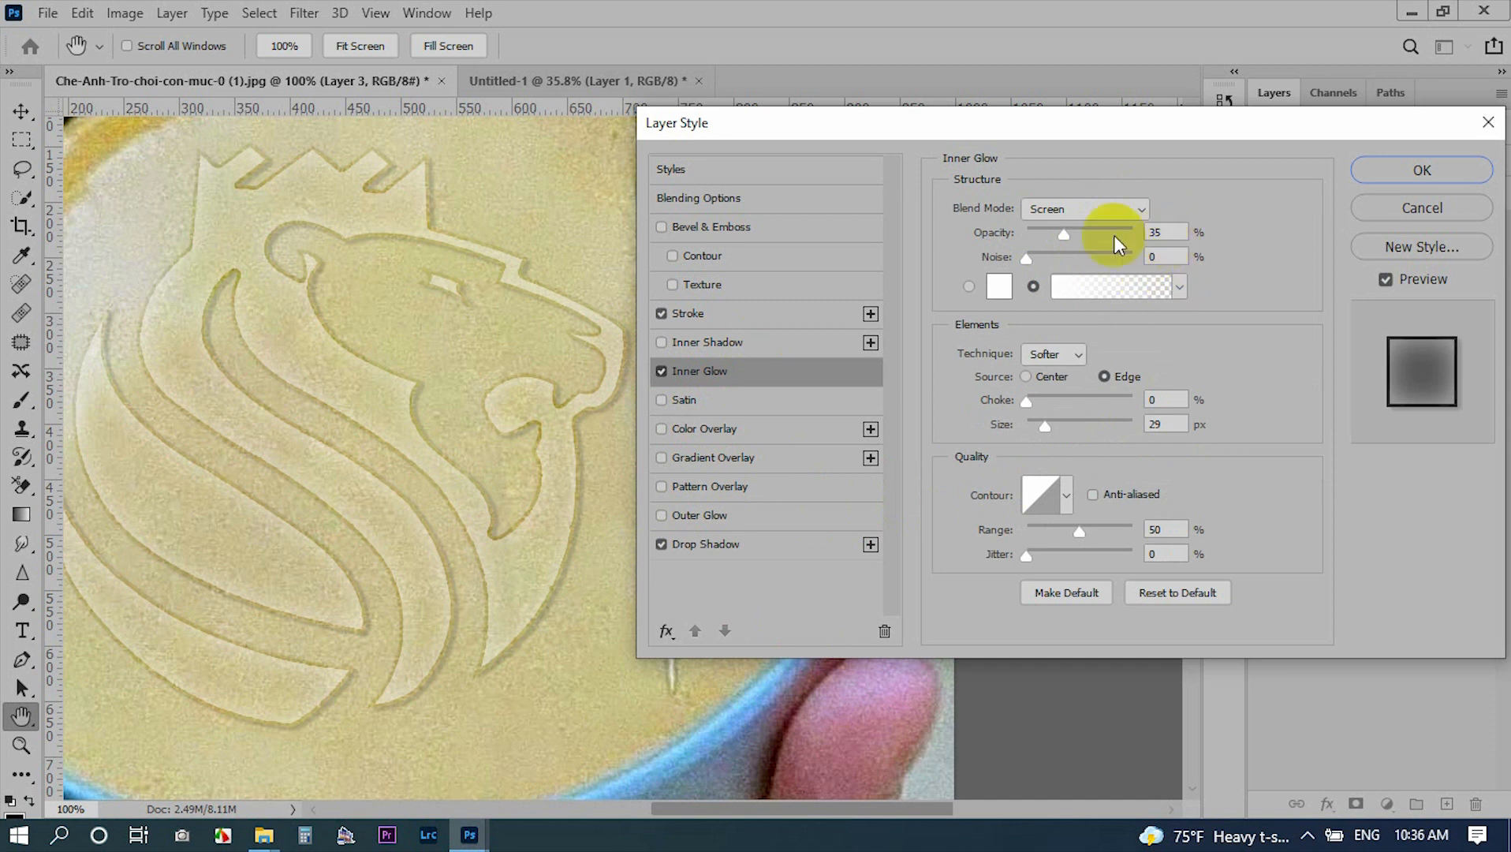
left_click_drag(1059, 230, 1052, 254)
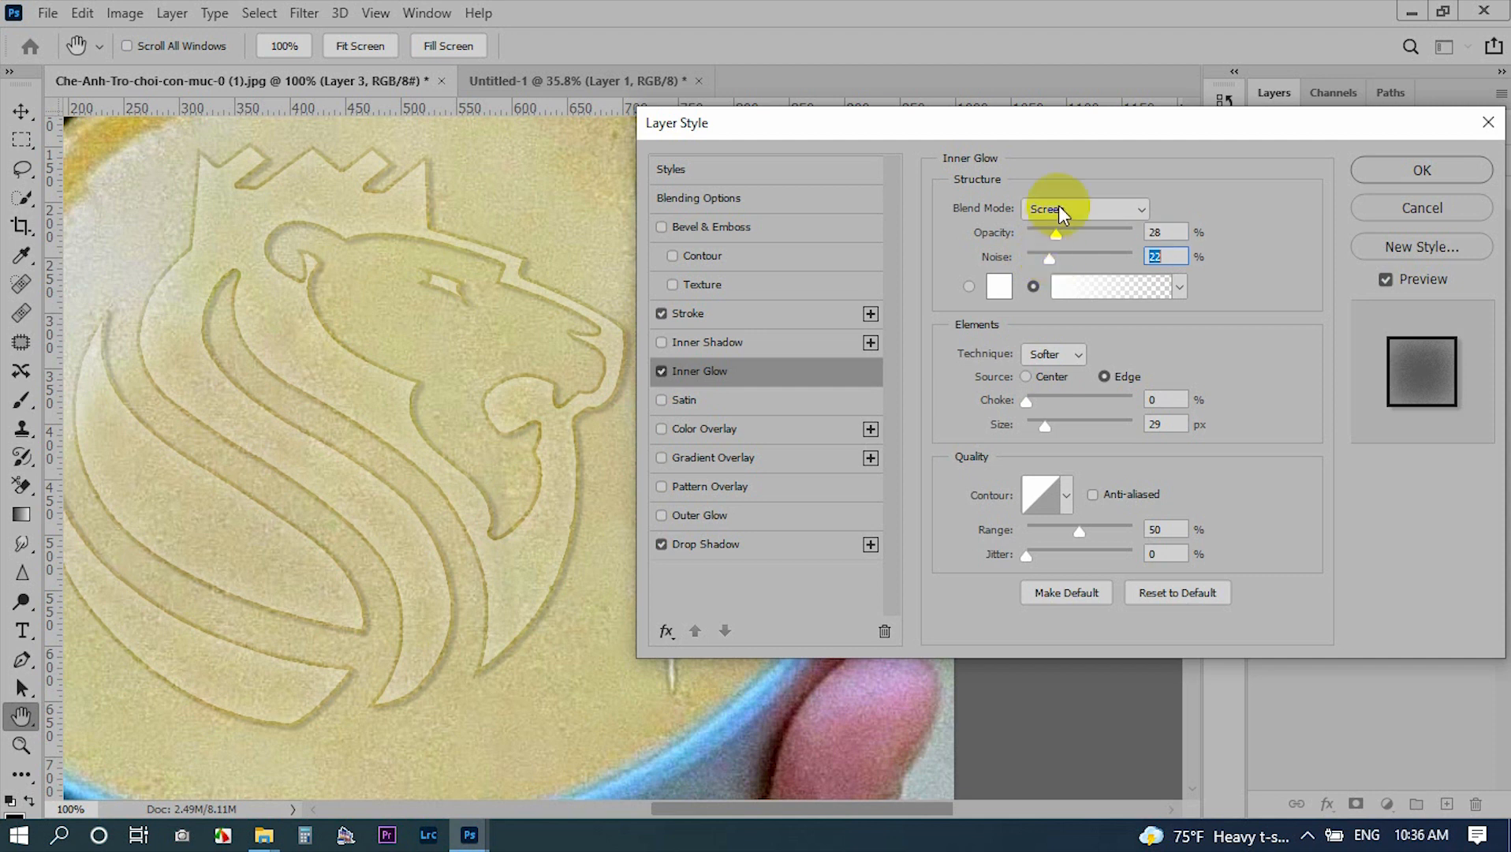
left_click(1059, 207)
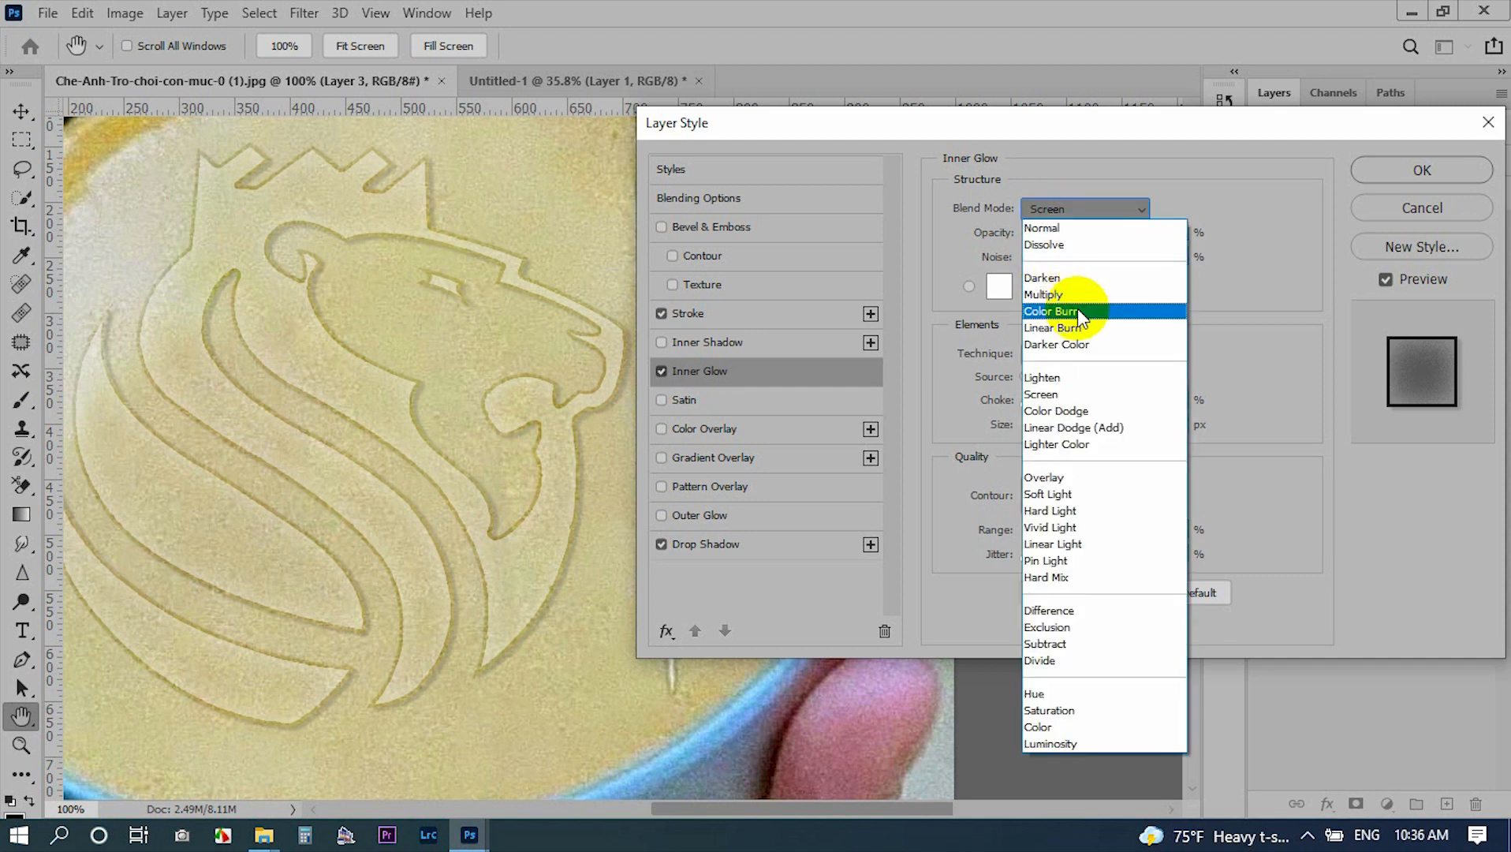
left_click(1075, 411)
left_click(1061, 209)
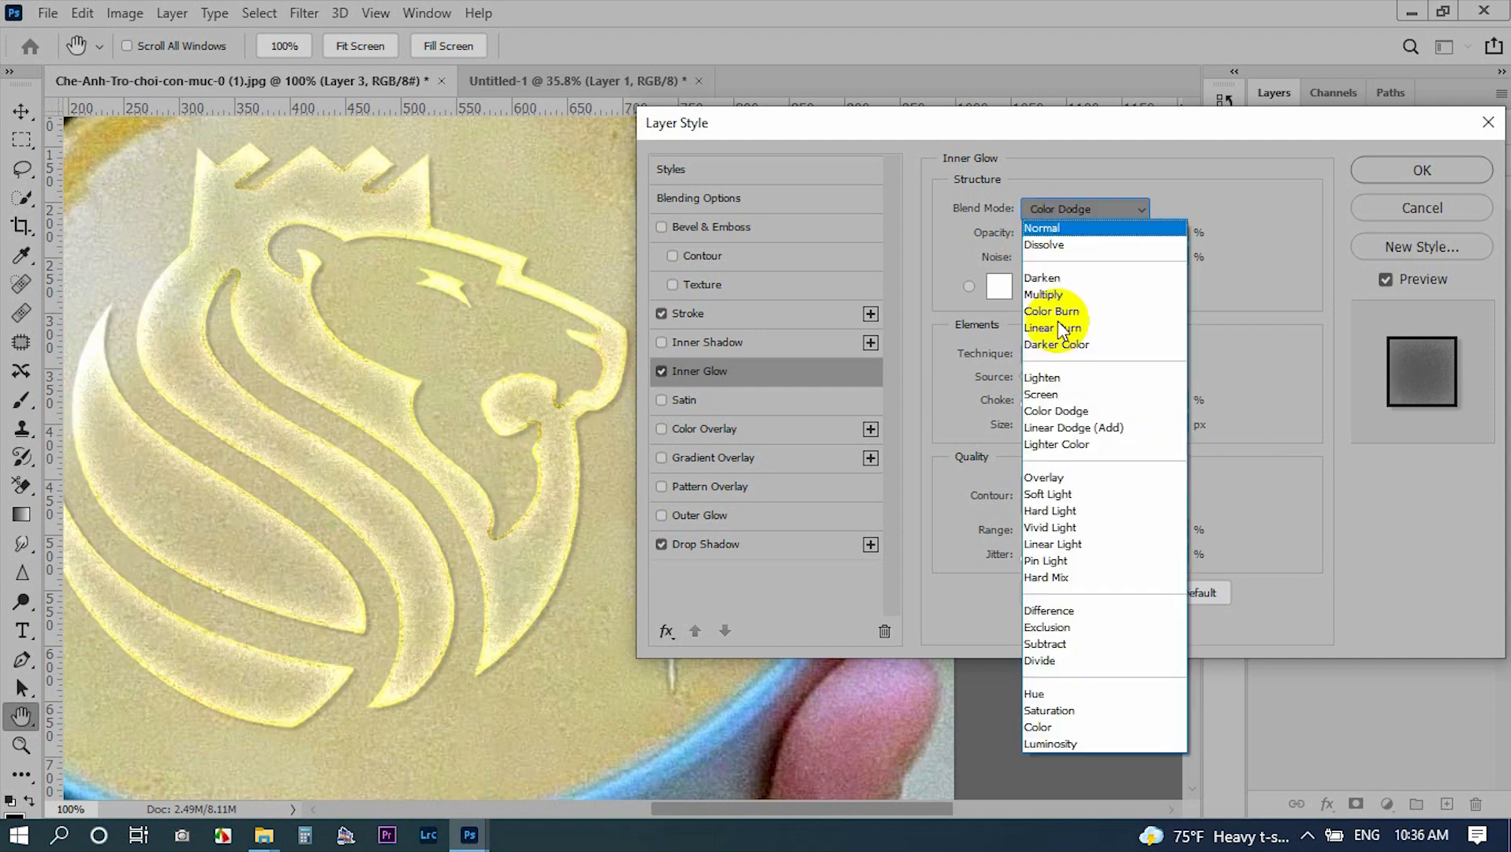
left_click(1070, 307)
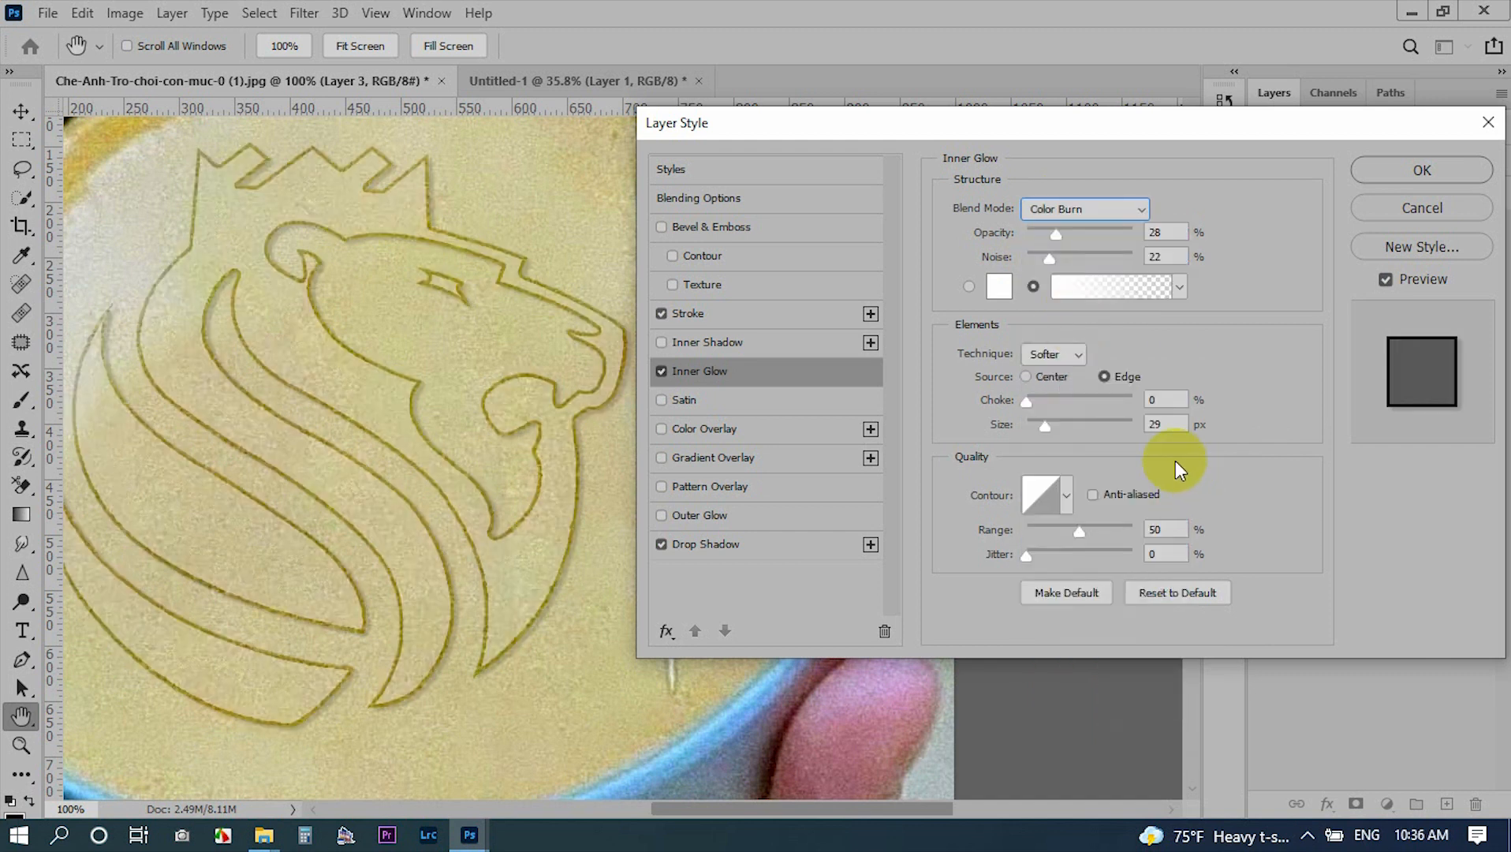
- Change the inner glow to a solid saturated golden yellow with hue 48°, saturation 100% and brightness 100%
left_click(998, 286)
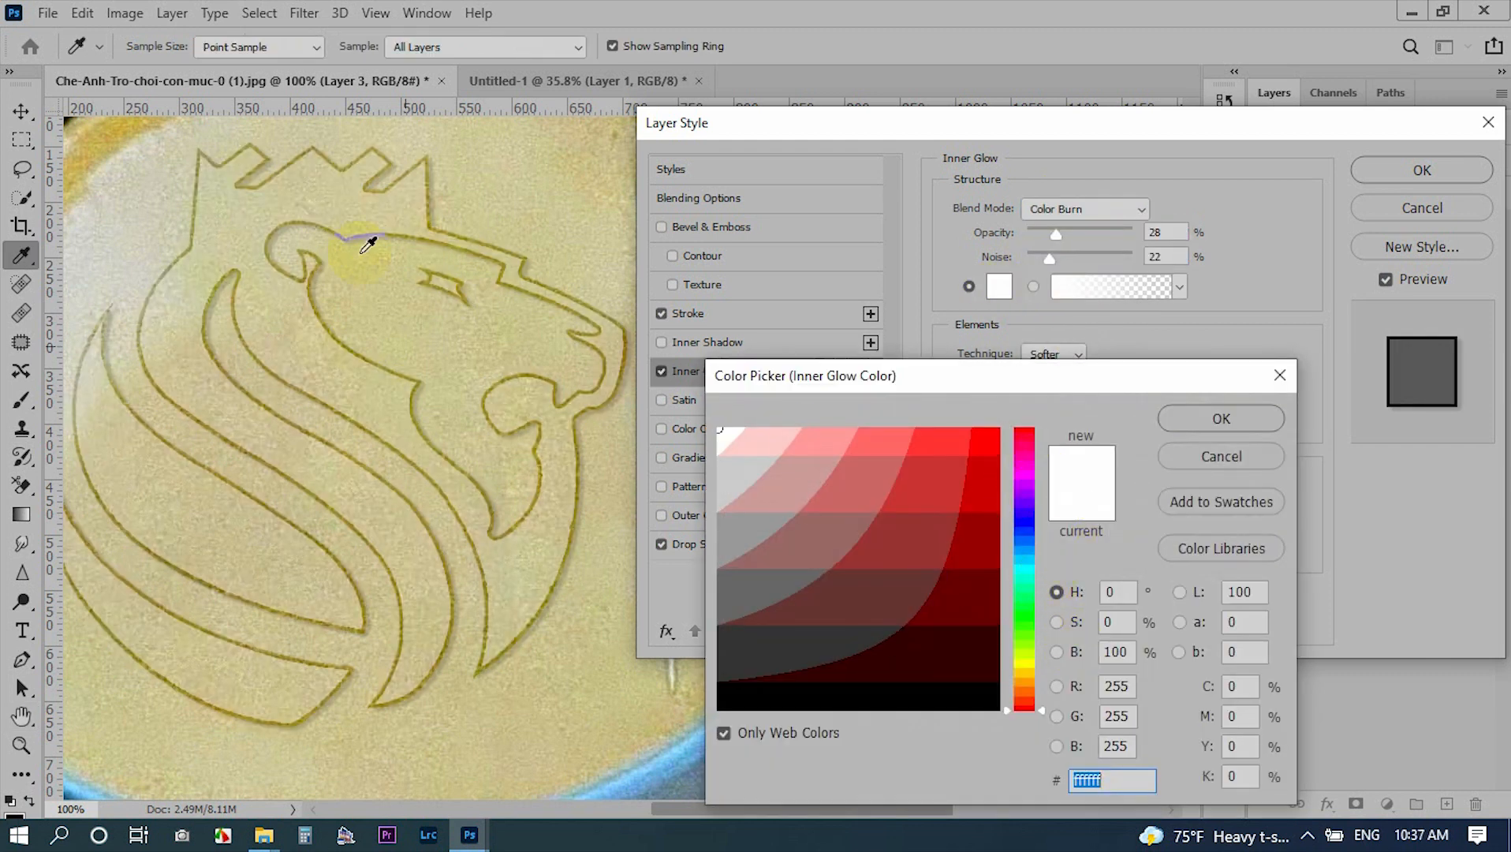
left_click(100, 153)
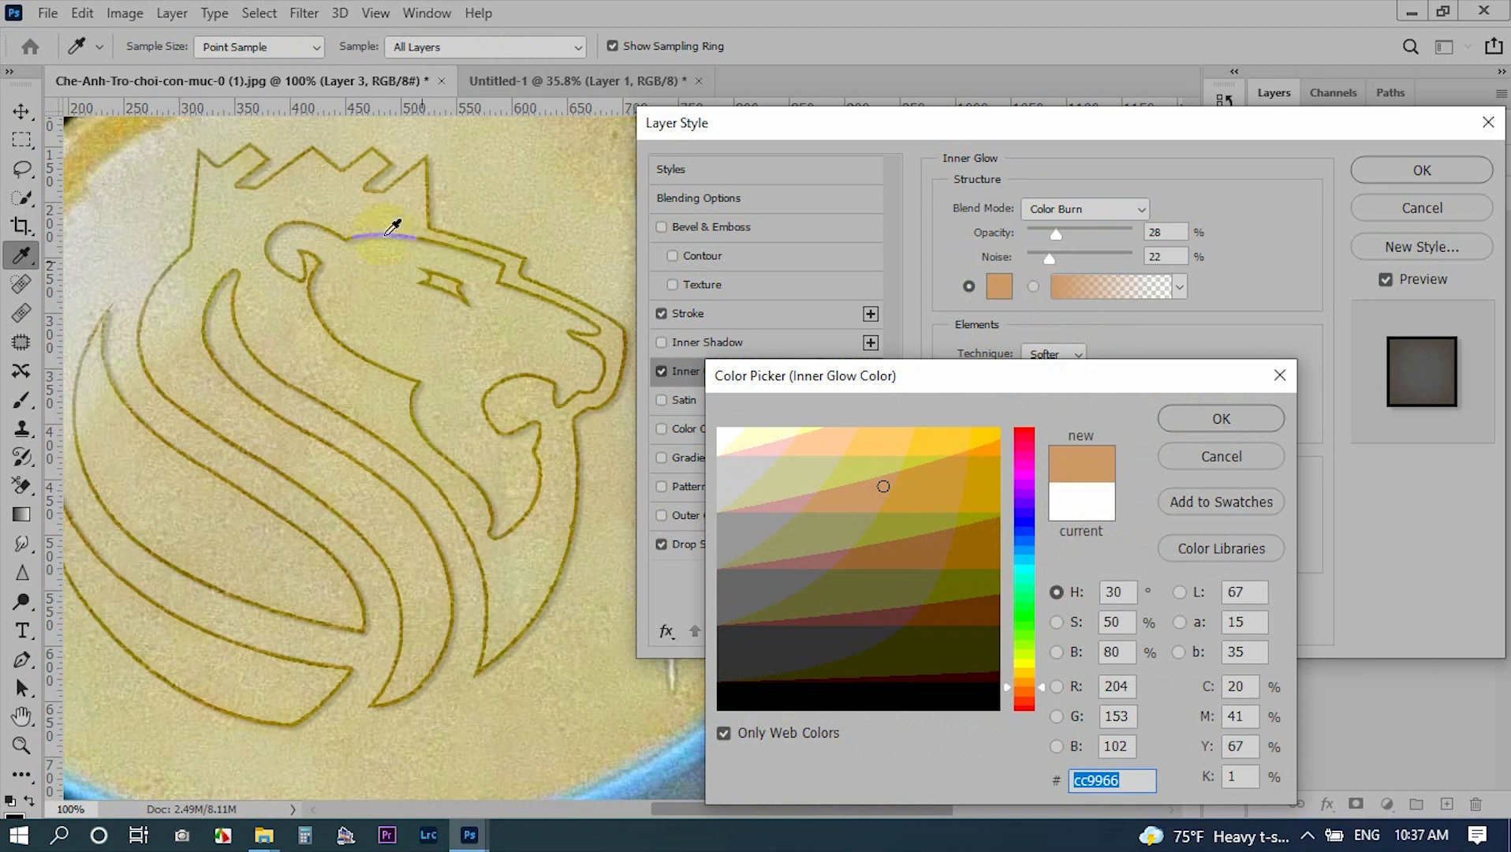
left_click(100, 126)
left_click(763, 459)
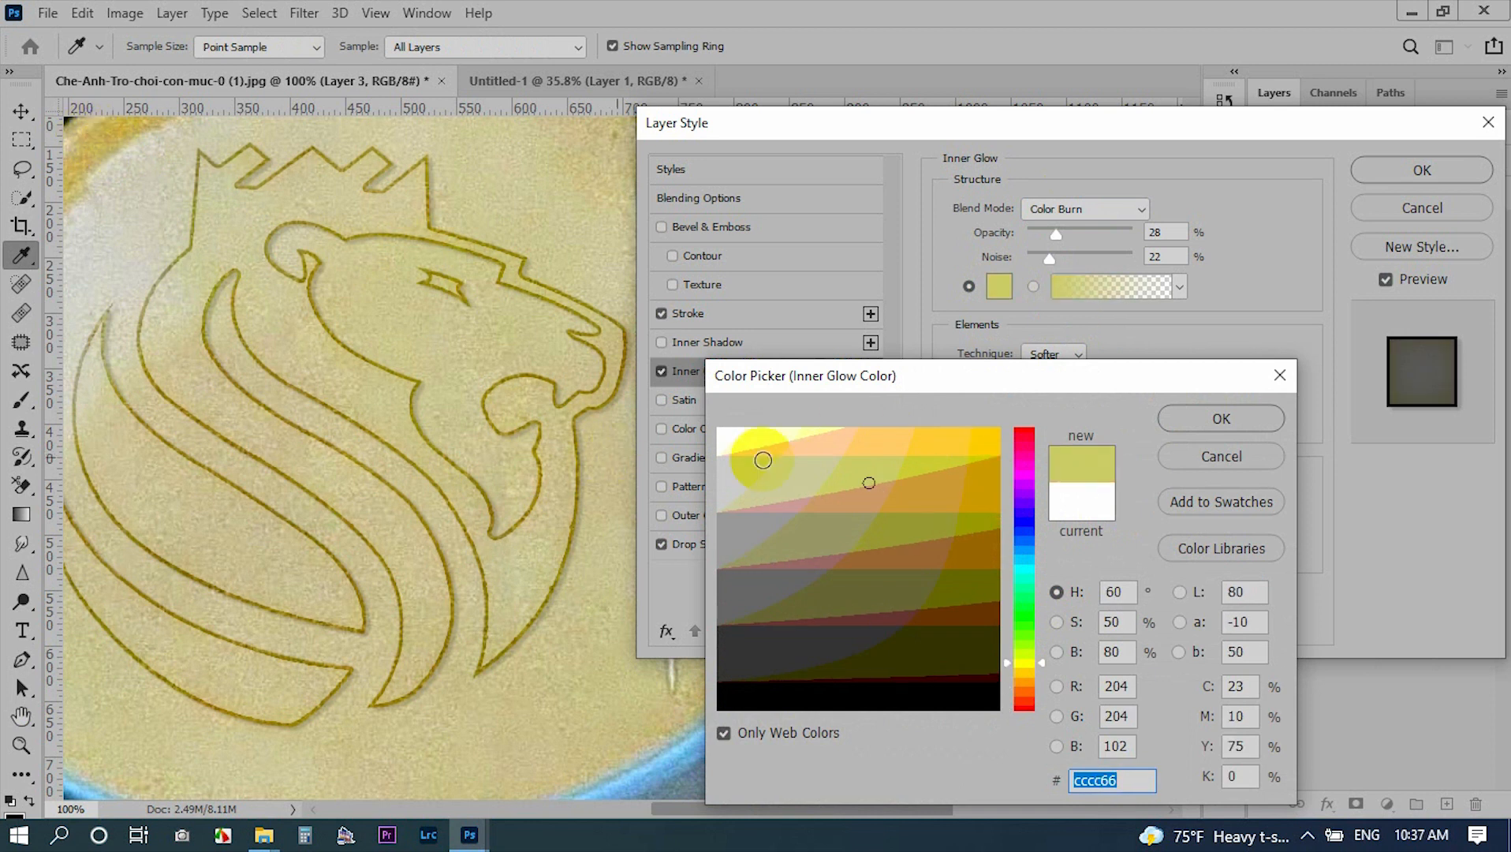
left_click(1202, 424)
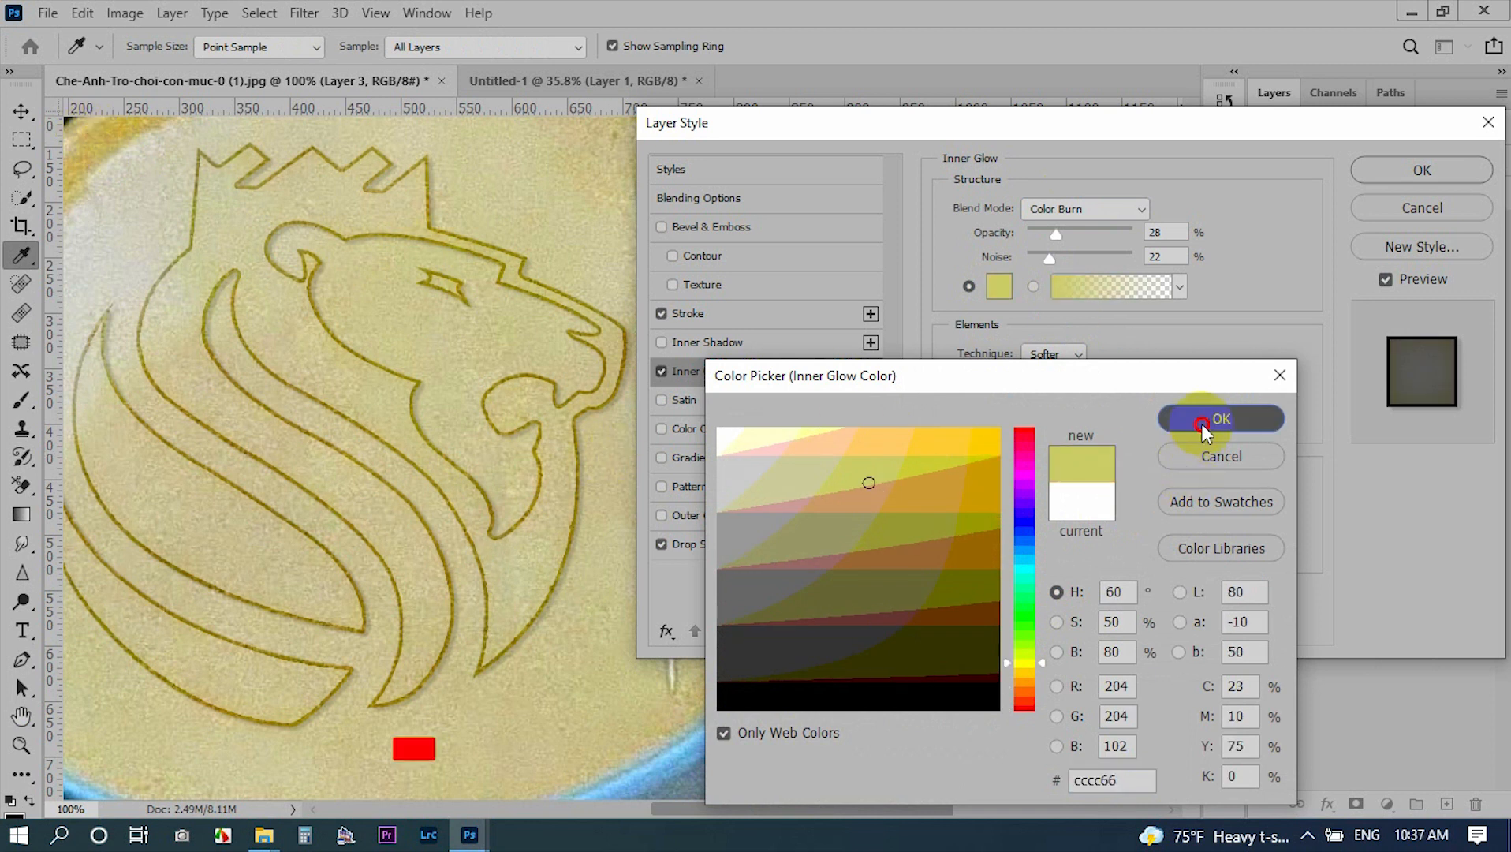
left_click_drag(970, 440, 1026, 430)
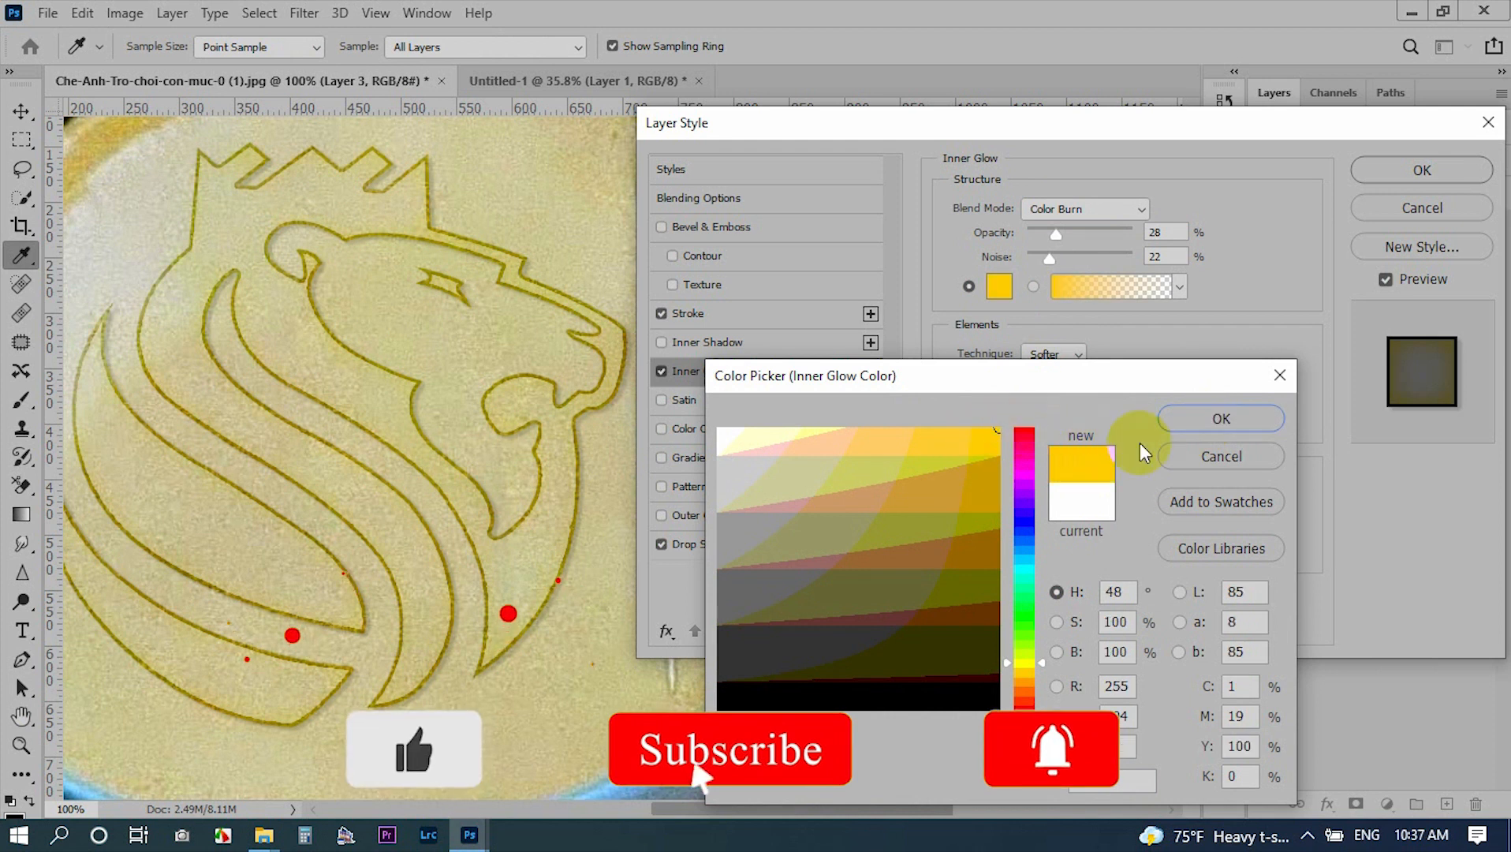
left_click(1199, 423)
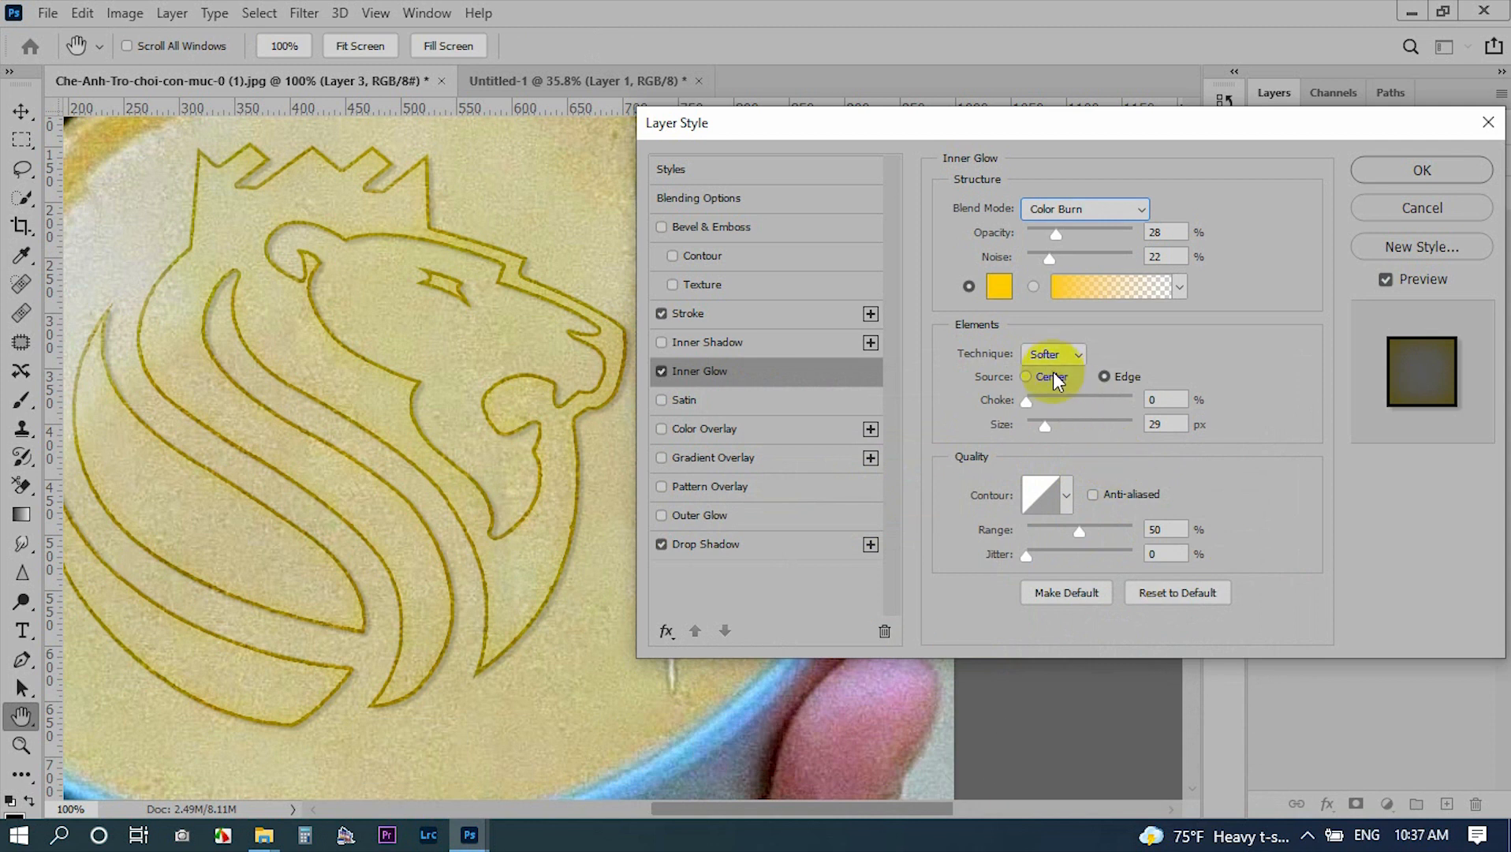
- Set the inner glow to the Precise technique with Edge source, 56% choke and 46 px size, and toggle it to compare
left_click(1055, 380)
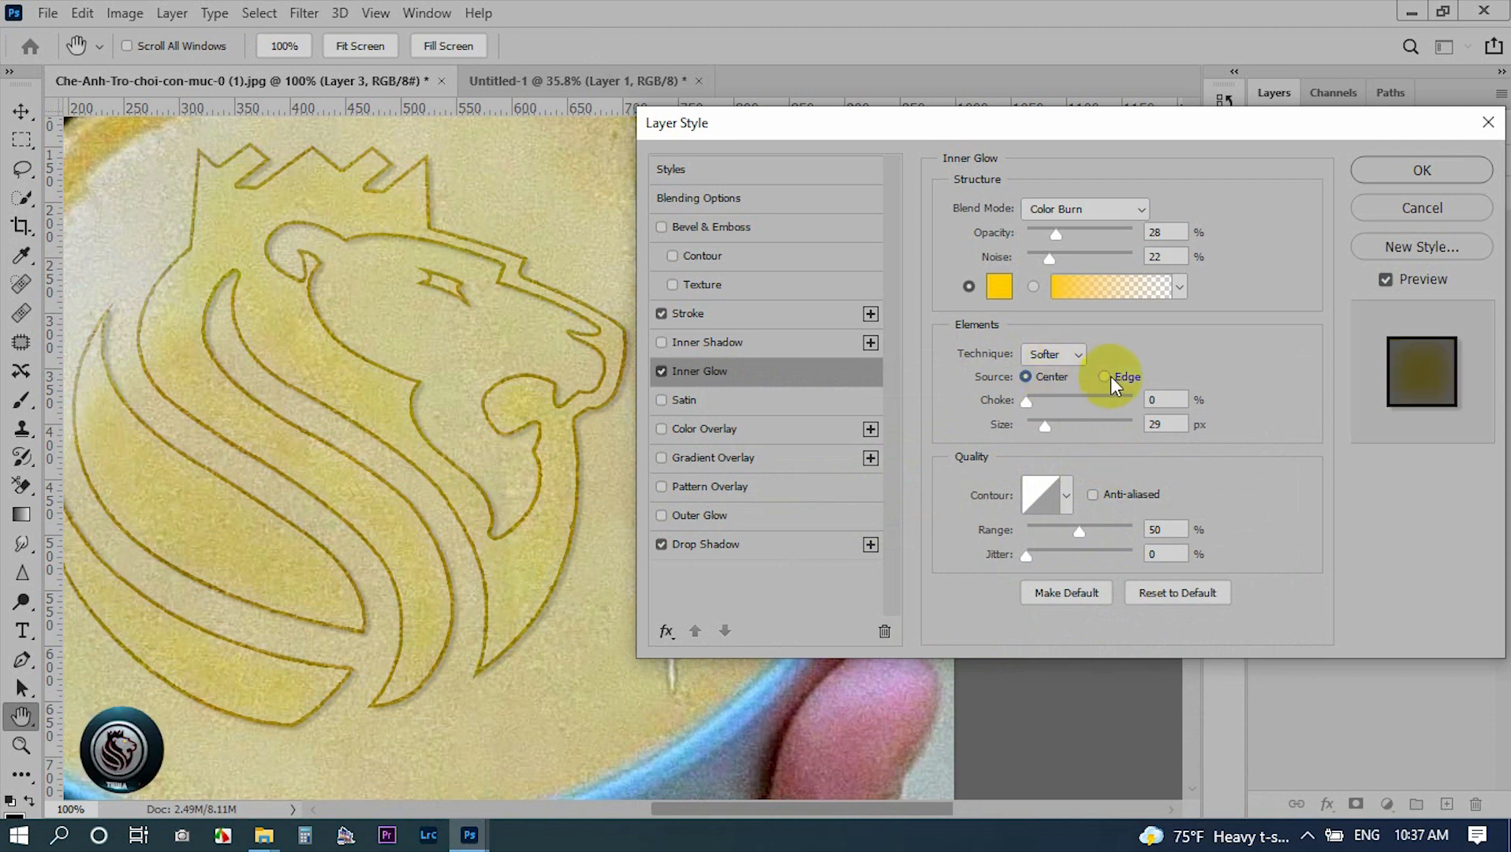
left_click(1108, 376)
left_click(1054, 355)
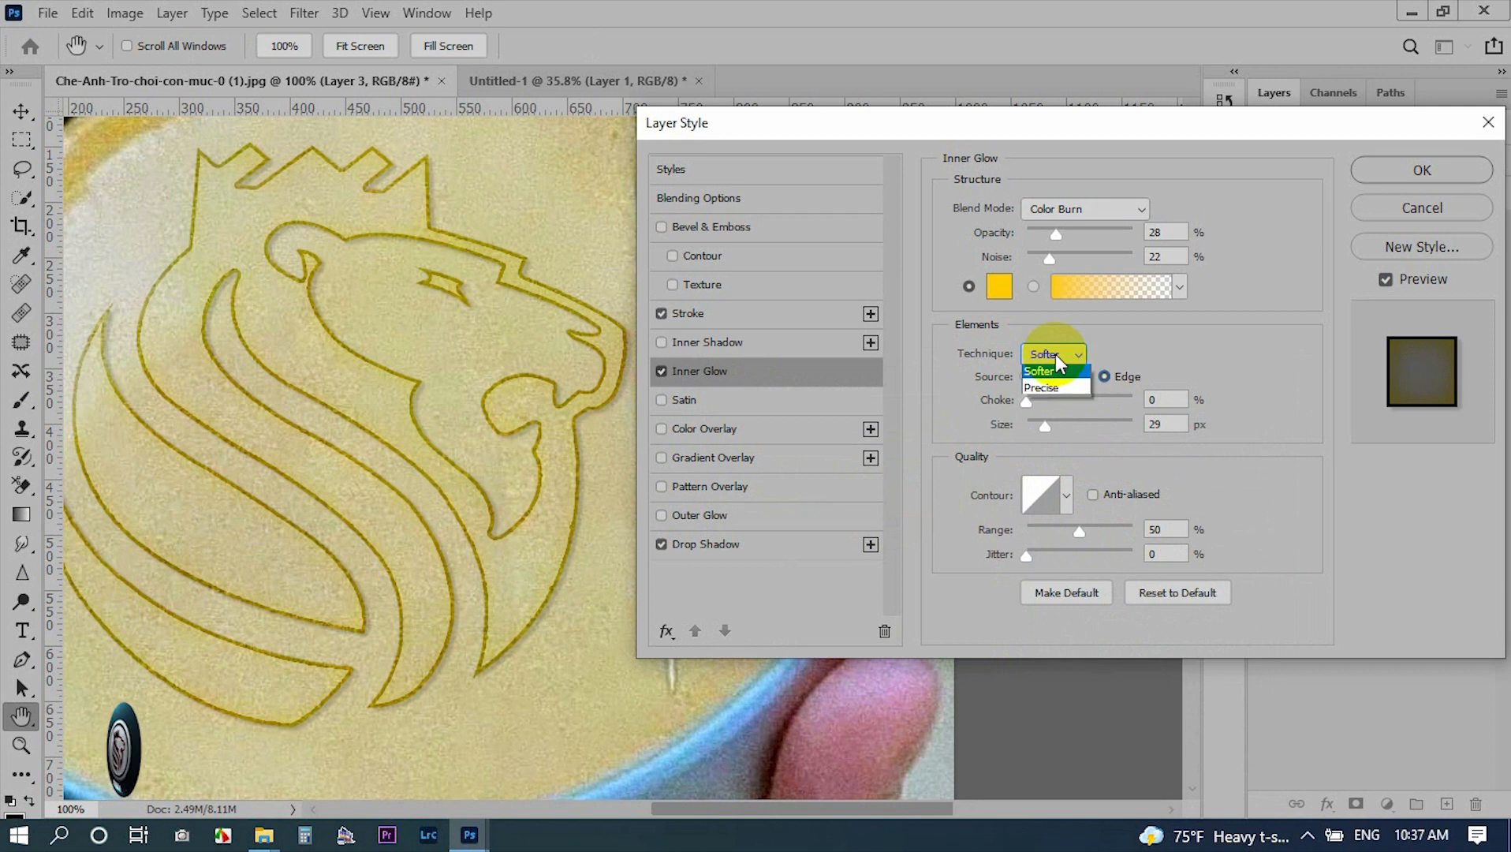
left_click(1062, 390)
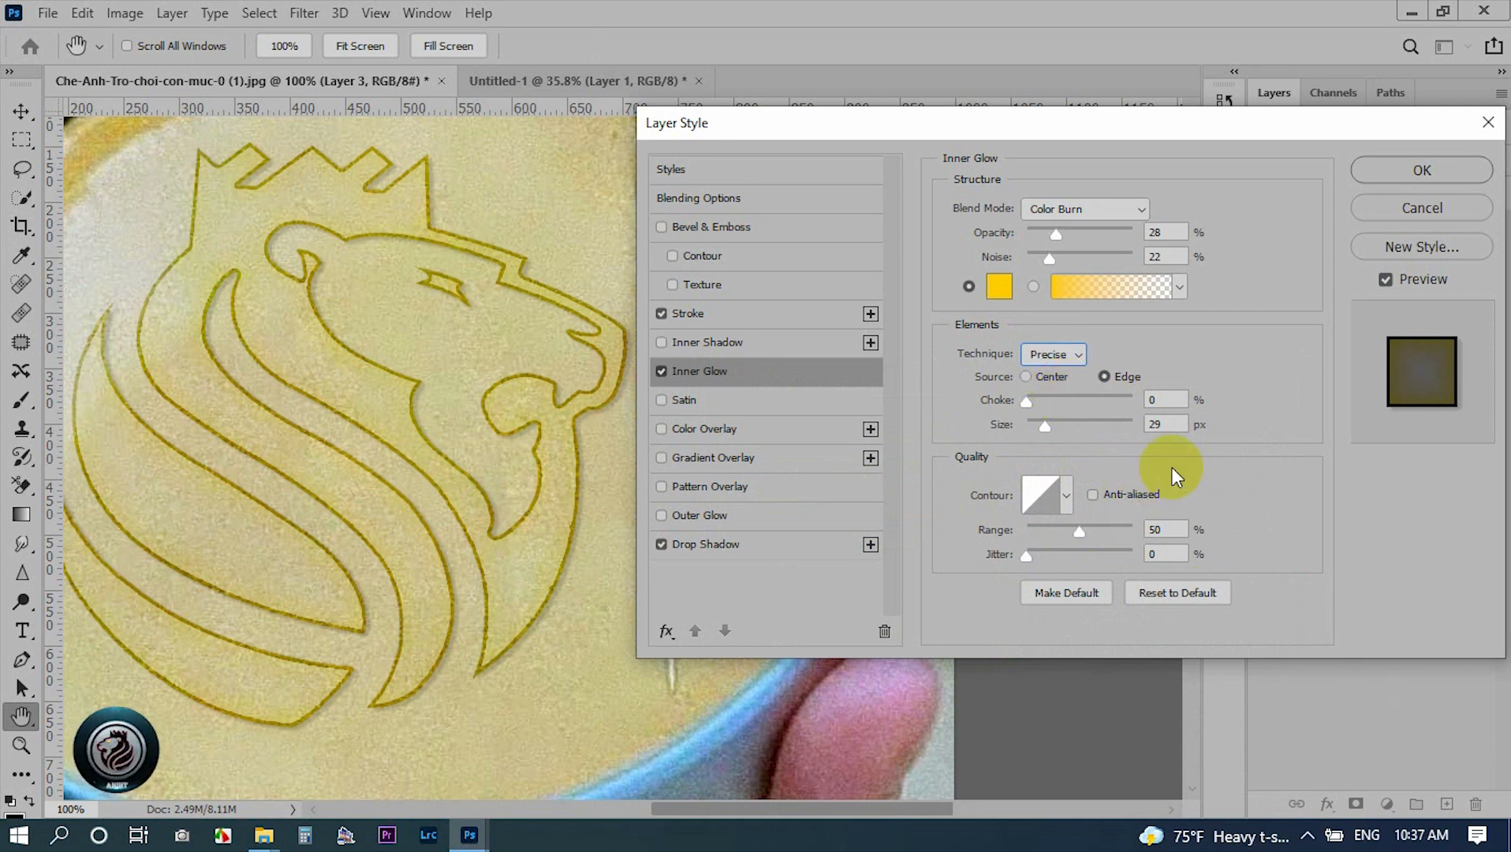
left_click_drag(1027, 400, 1053, 424)
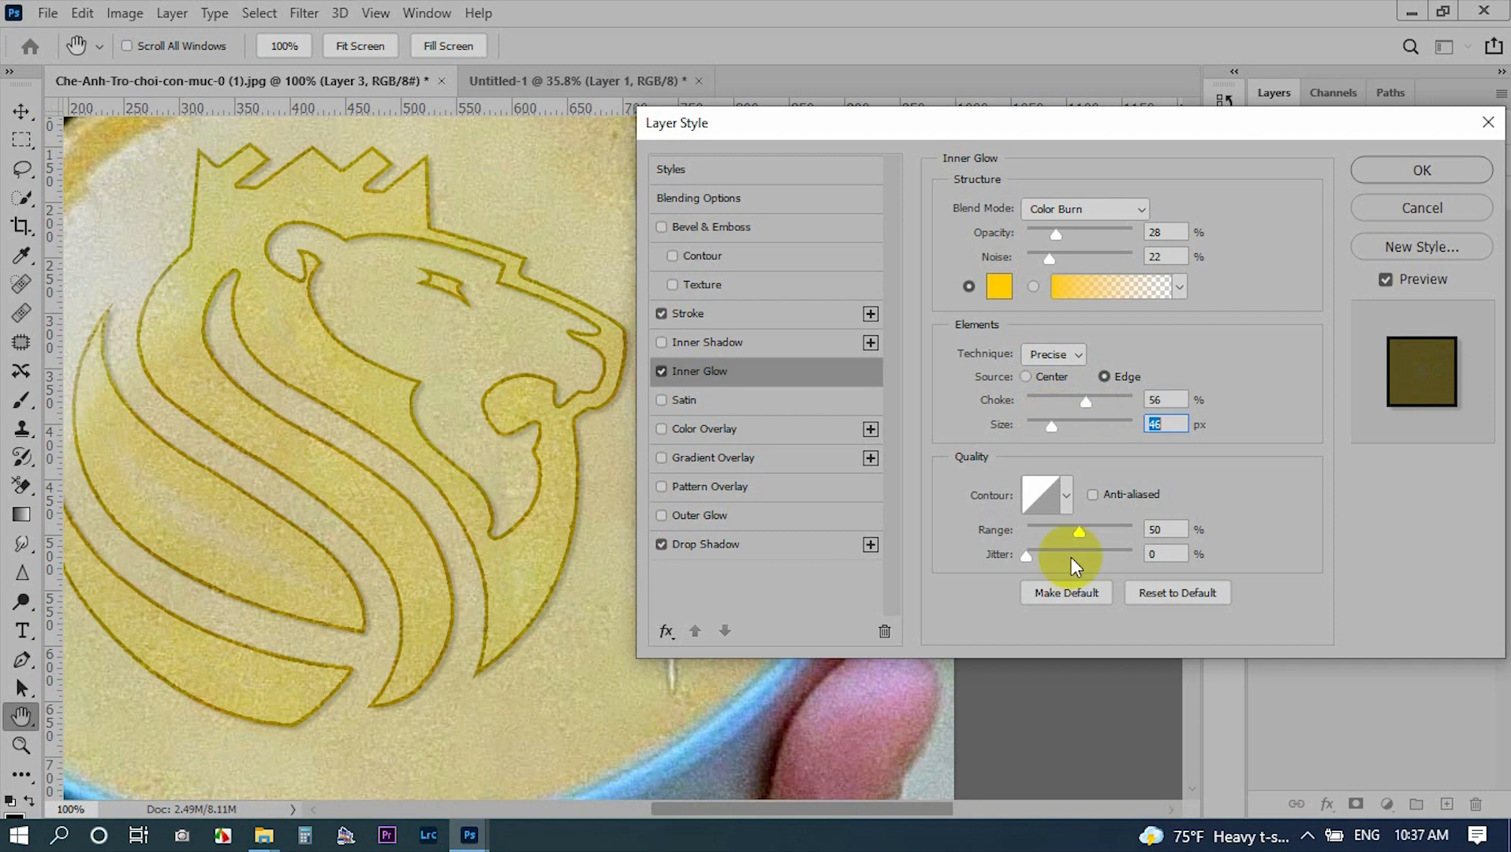
left_click(662, 372)
left_click(662, 371)
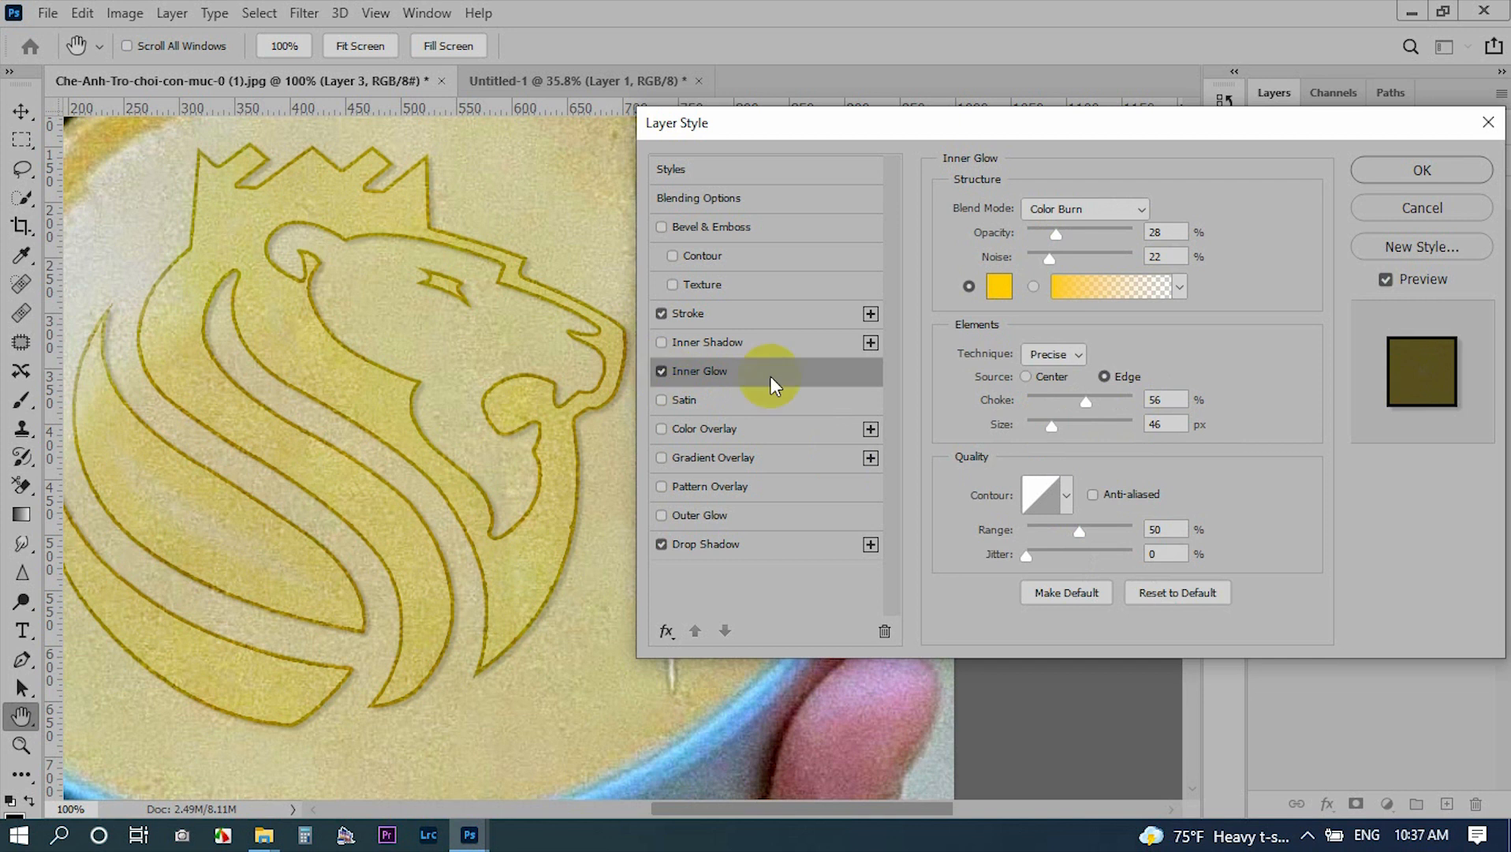
- Enable anti-aliasing for the inner glow's contour and choose the rounded half-arch contour after trying the S-shaped and ring ones
left_click(1093, 495)
left_click(1066, 495)
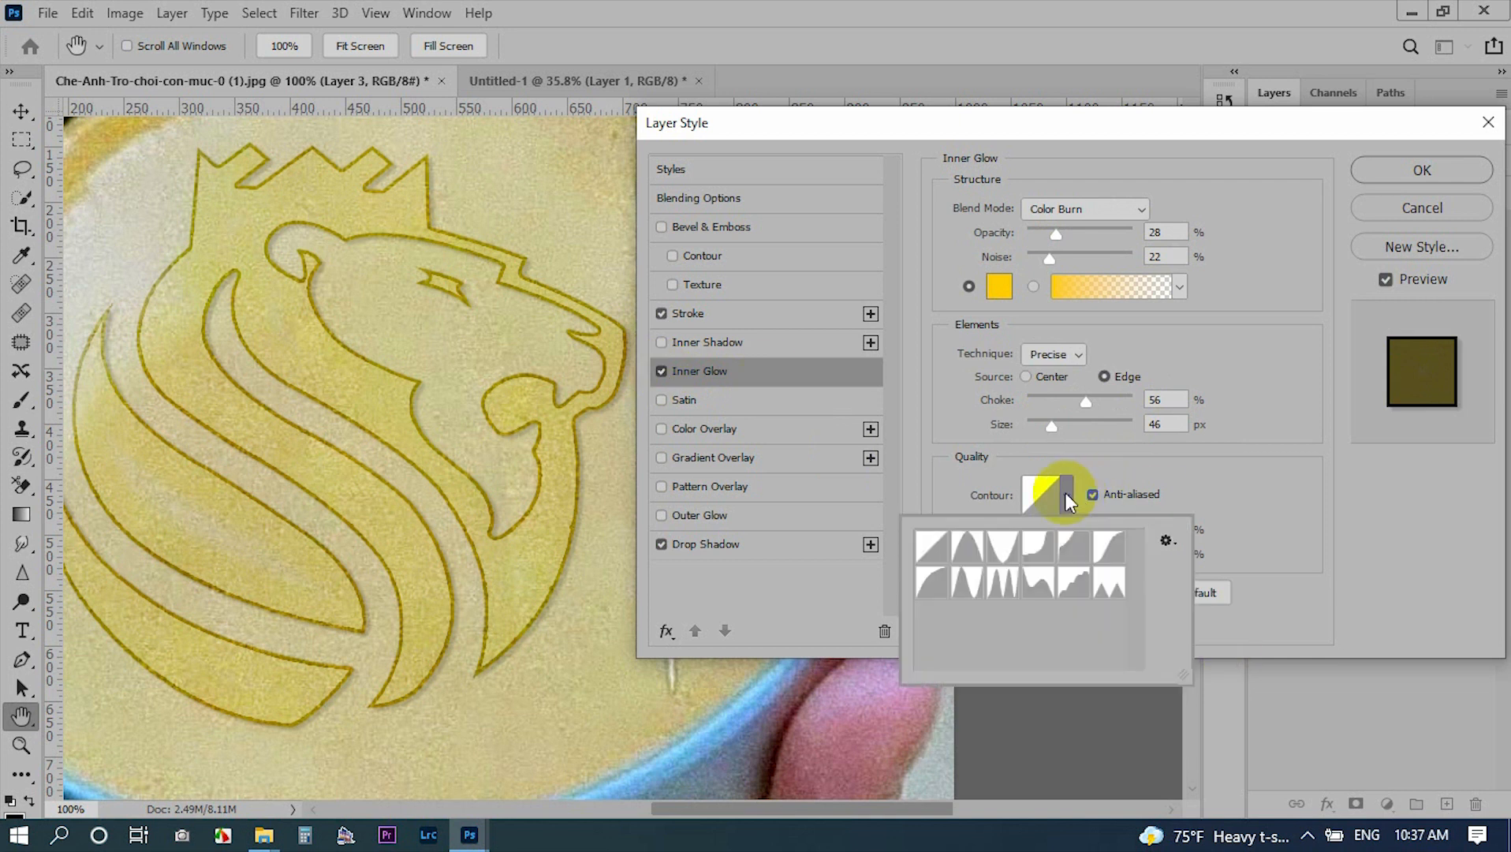
left_click(1117, 552)
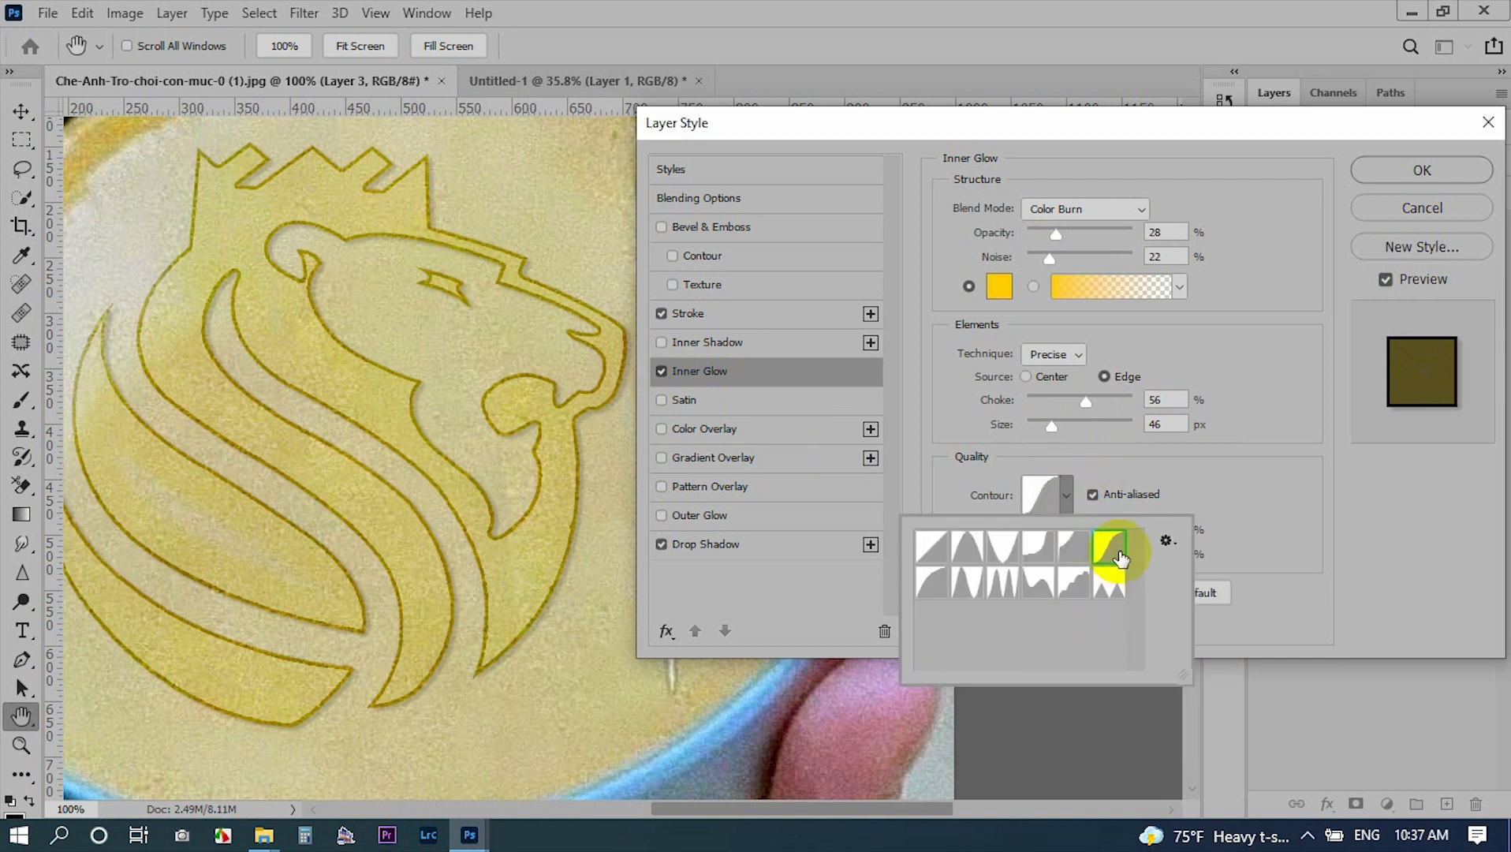
left_click(968, 582)
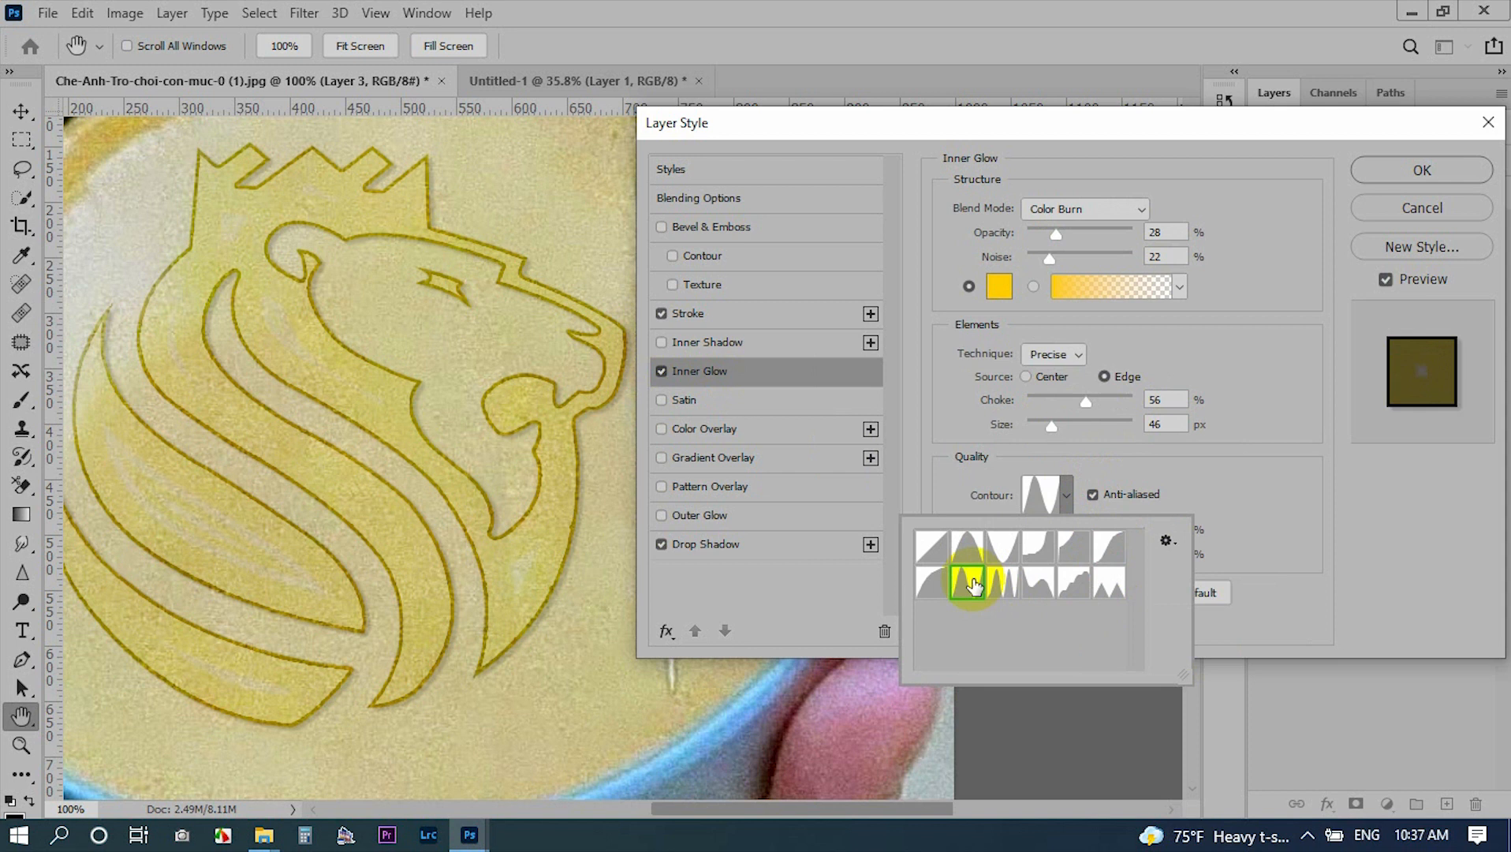
left_click(932, 597)
left_click(1269, 580)
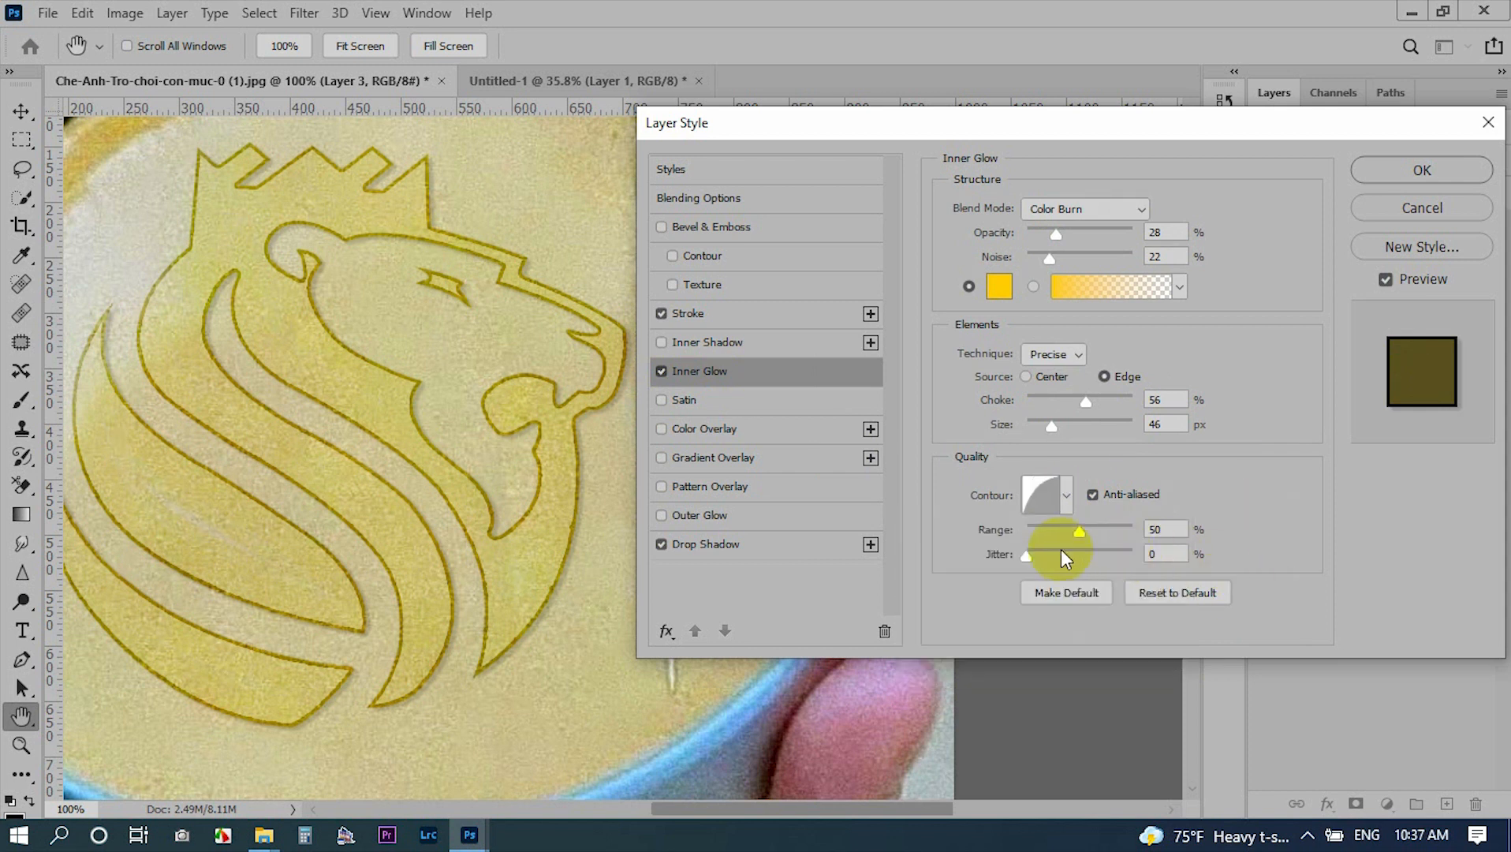
- Set the inner glow's range to 72% and jitter to 46%, keeping the effect enabled after comparing
left_click_drag(1113, 530, 1101, 532)
left_click_drag(1105, 533, 1075, 558)
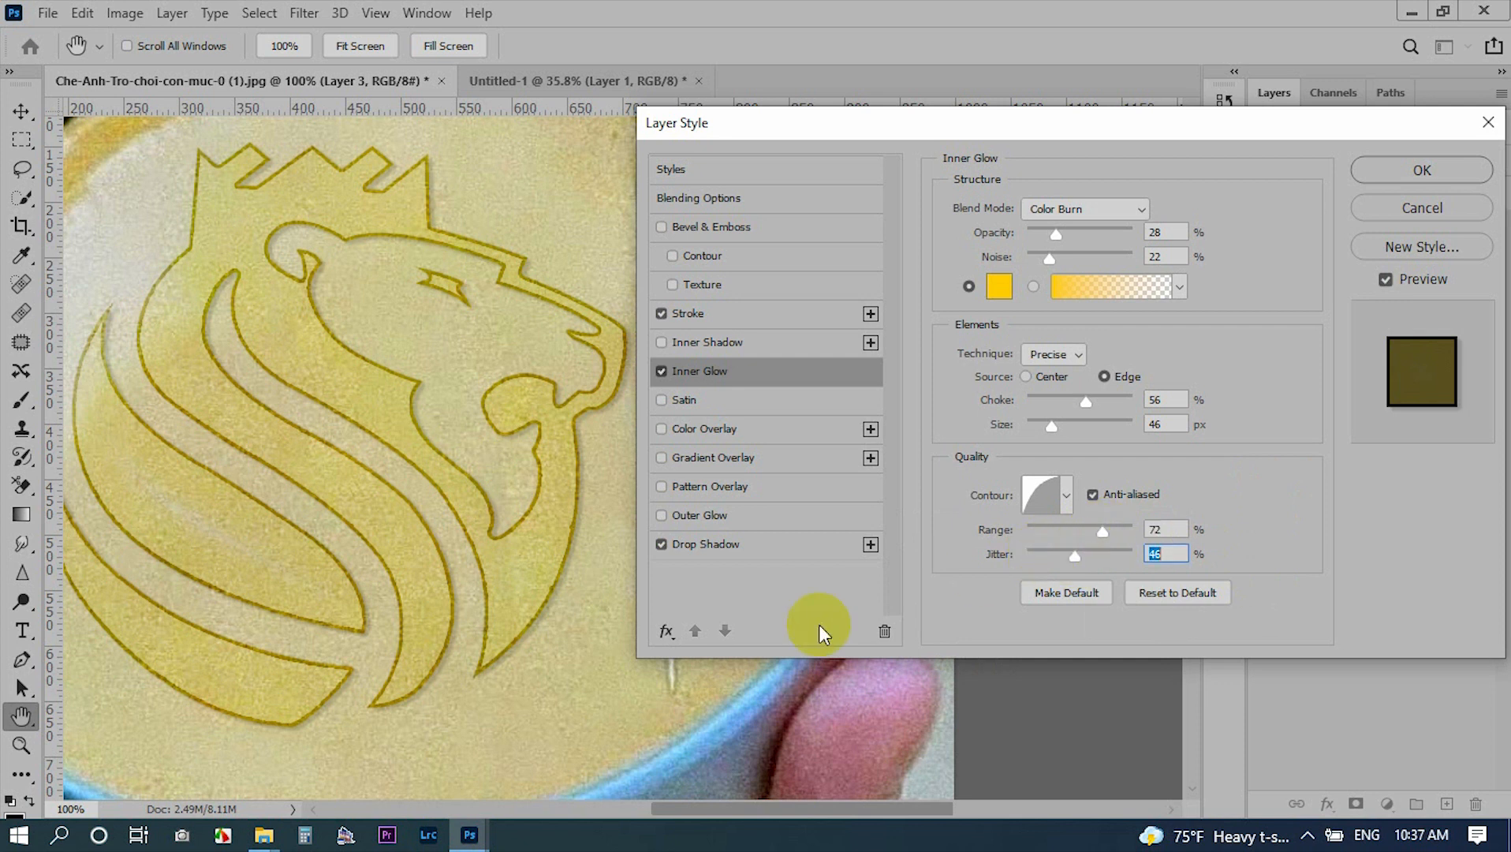
left_click(660, 370)
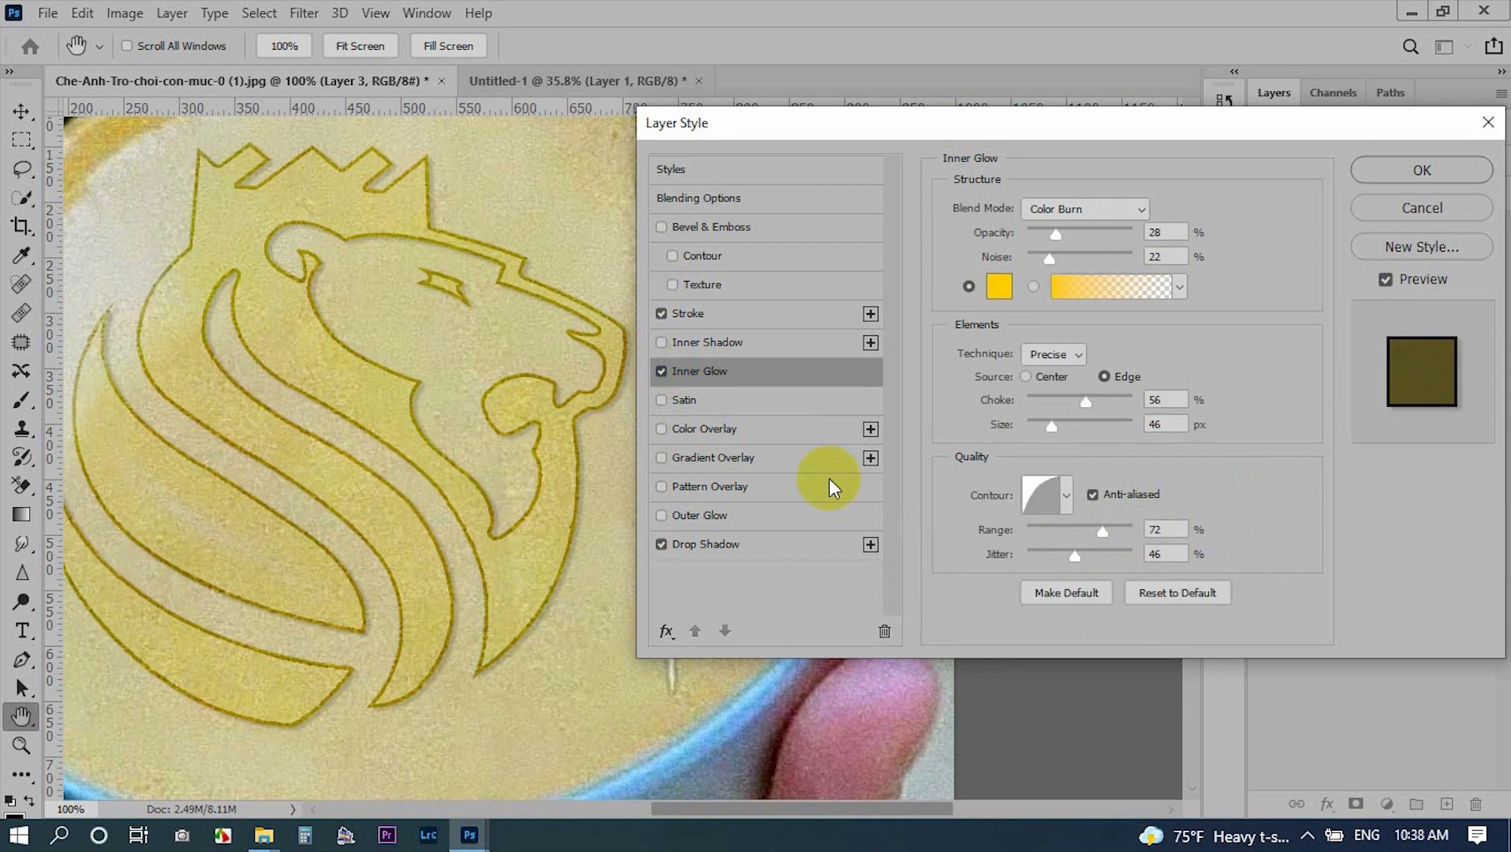
- Enable Bevel & Emboss on the lion logo and set its style to Pillow Emboss after trying Stroke Emboss
left_click(706, 227)
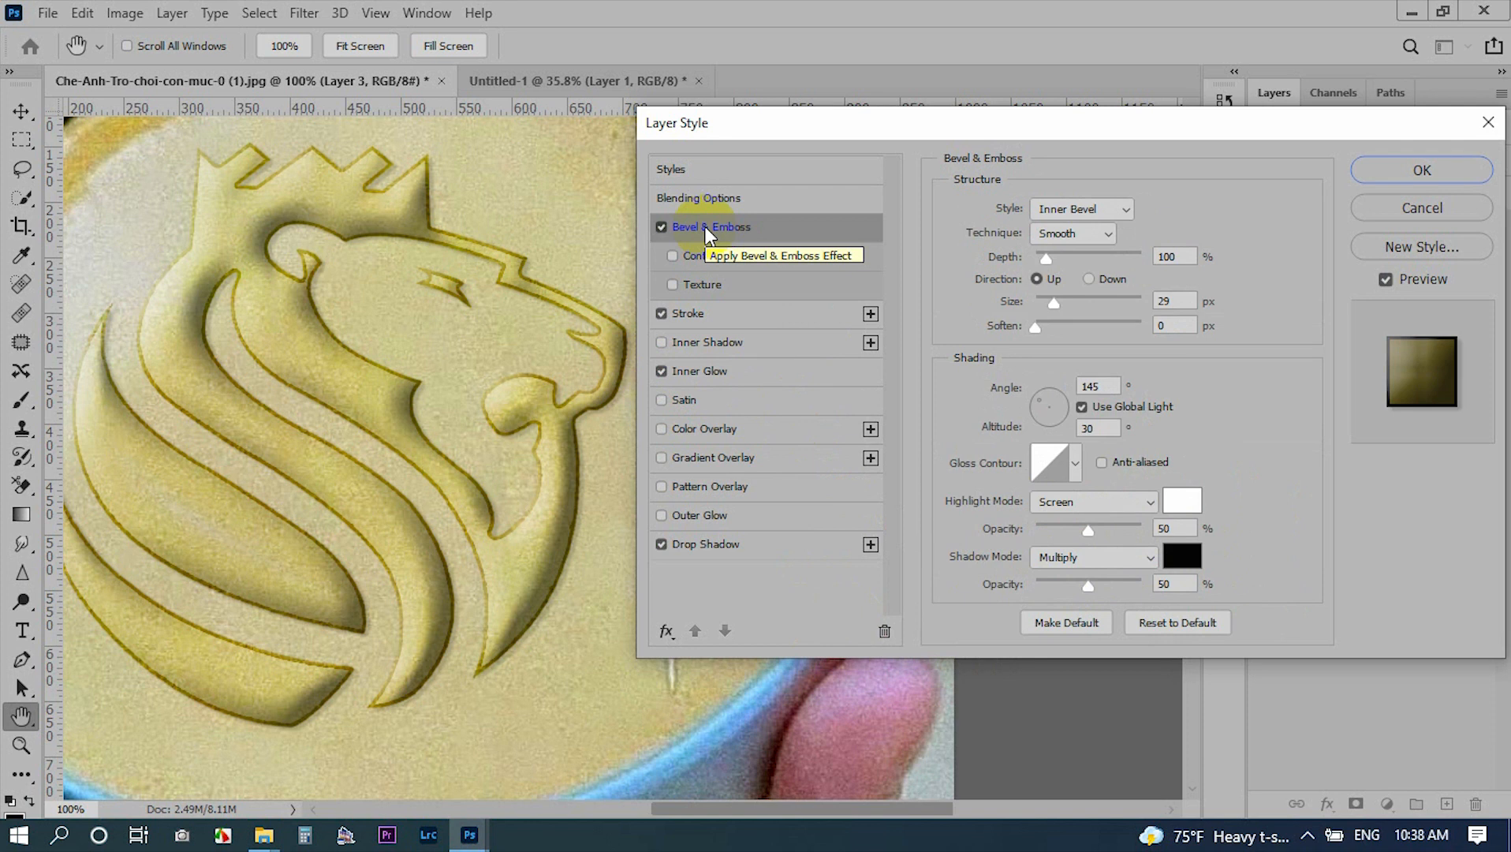
left_click(1086, 208)
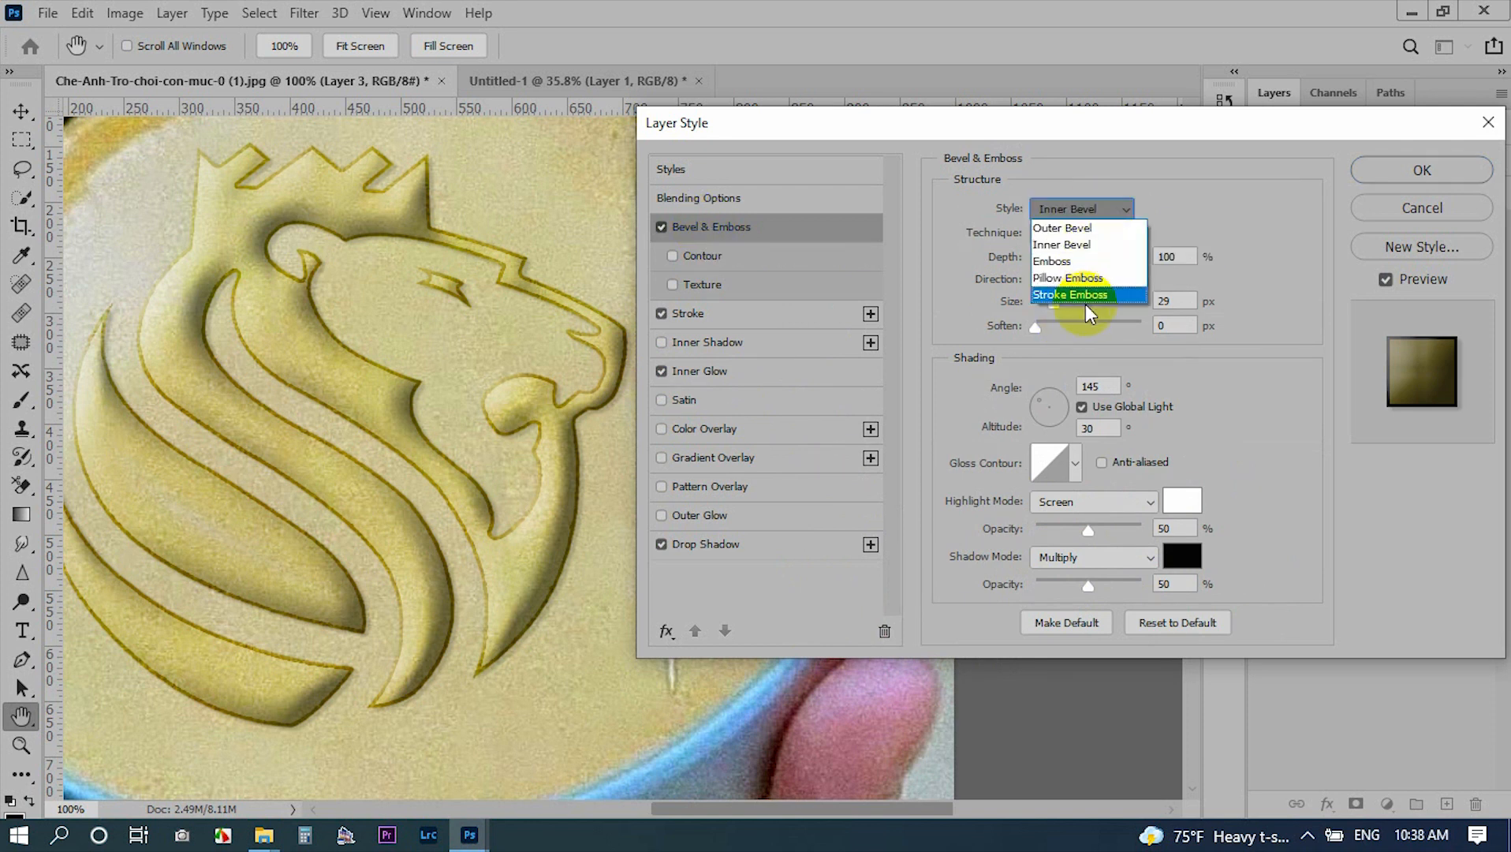
left_click(1095, 279)
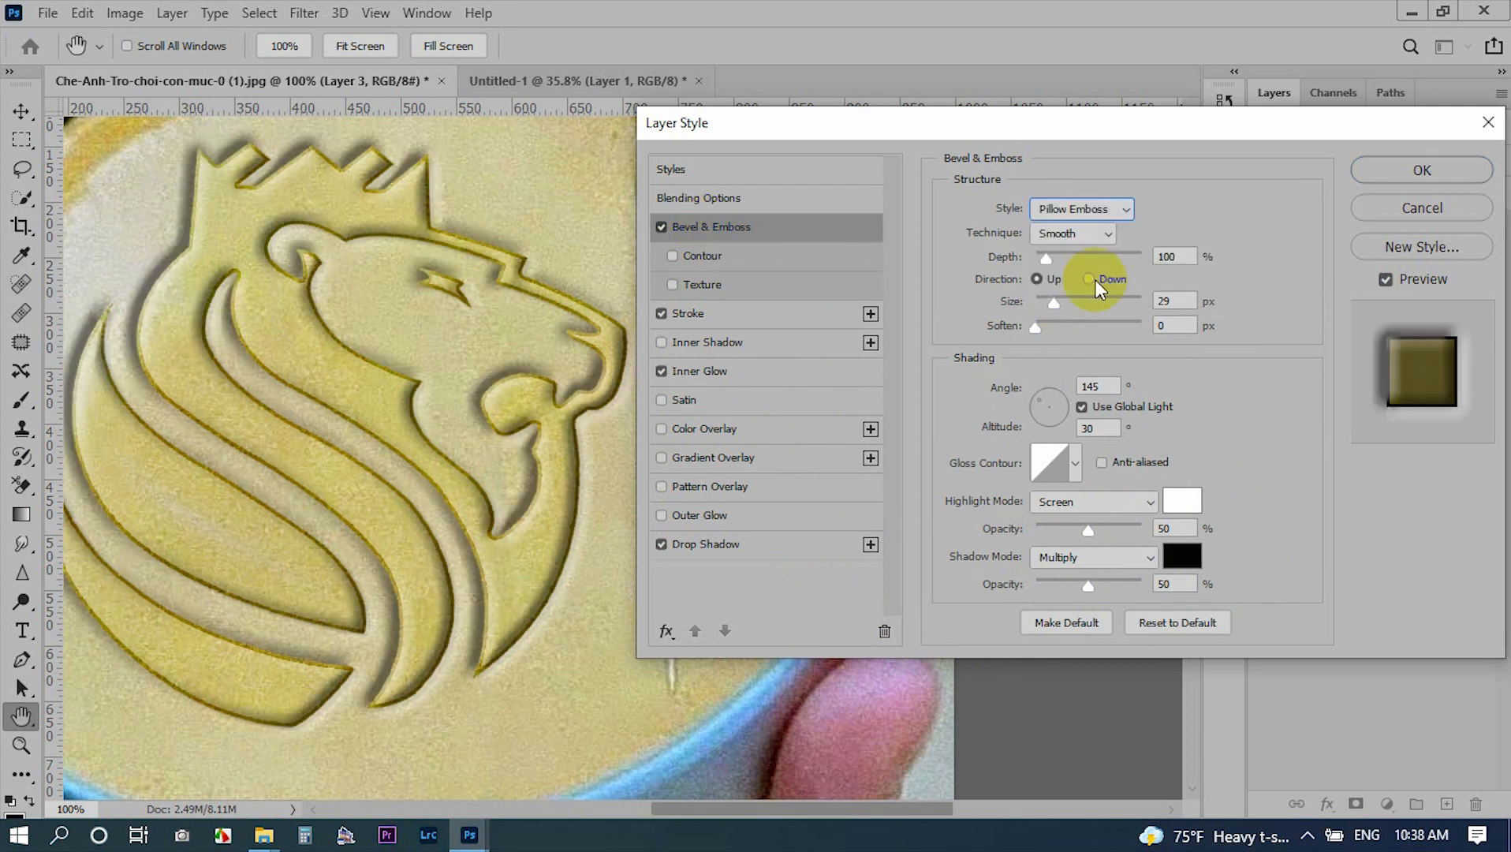
left_click(1084, 208)
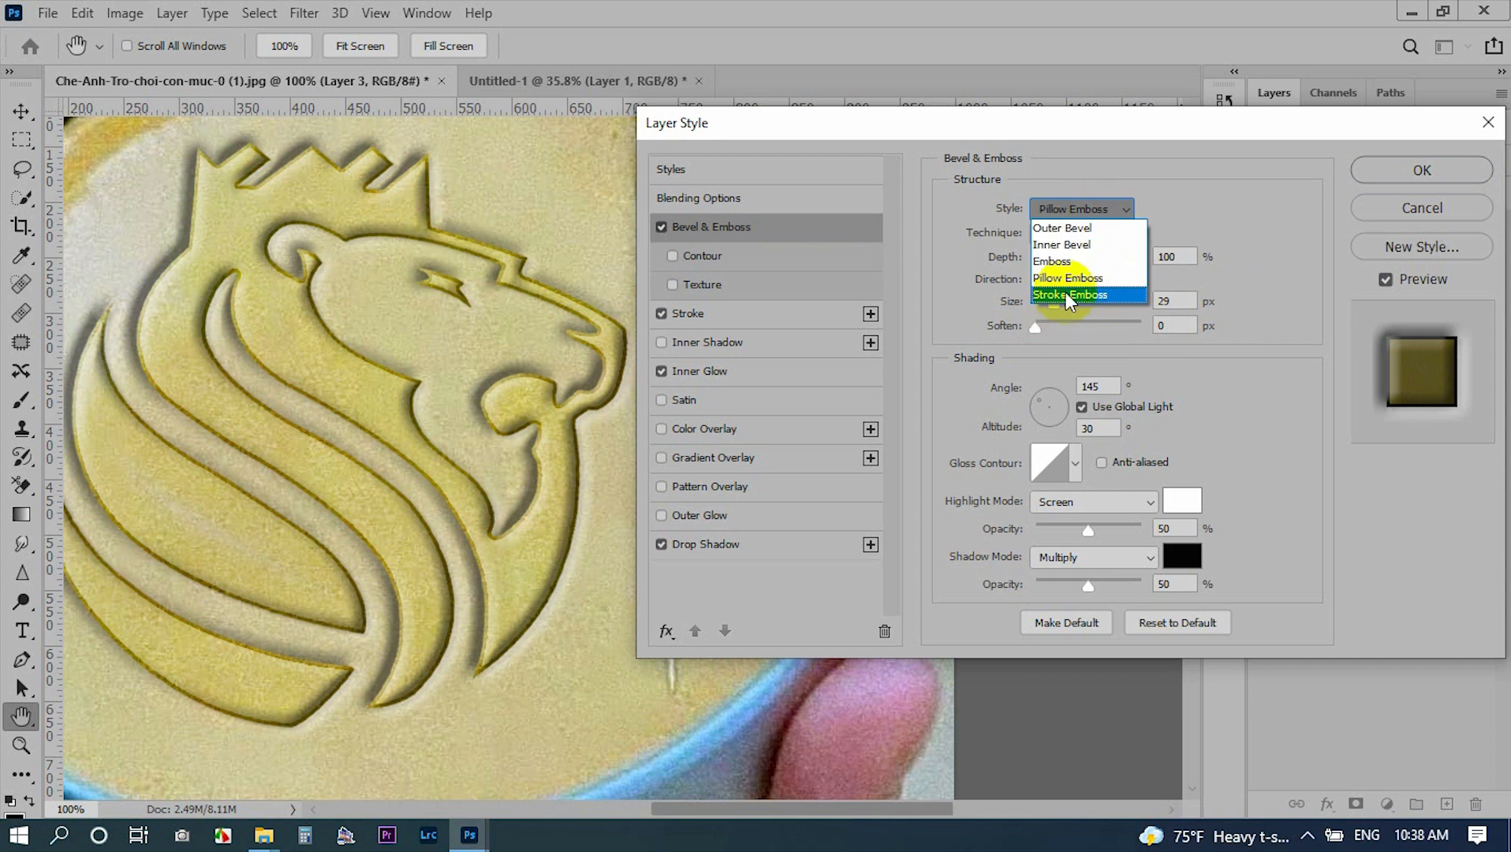
left_click(1070, 296)
left_click(1066, 208)
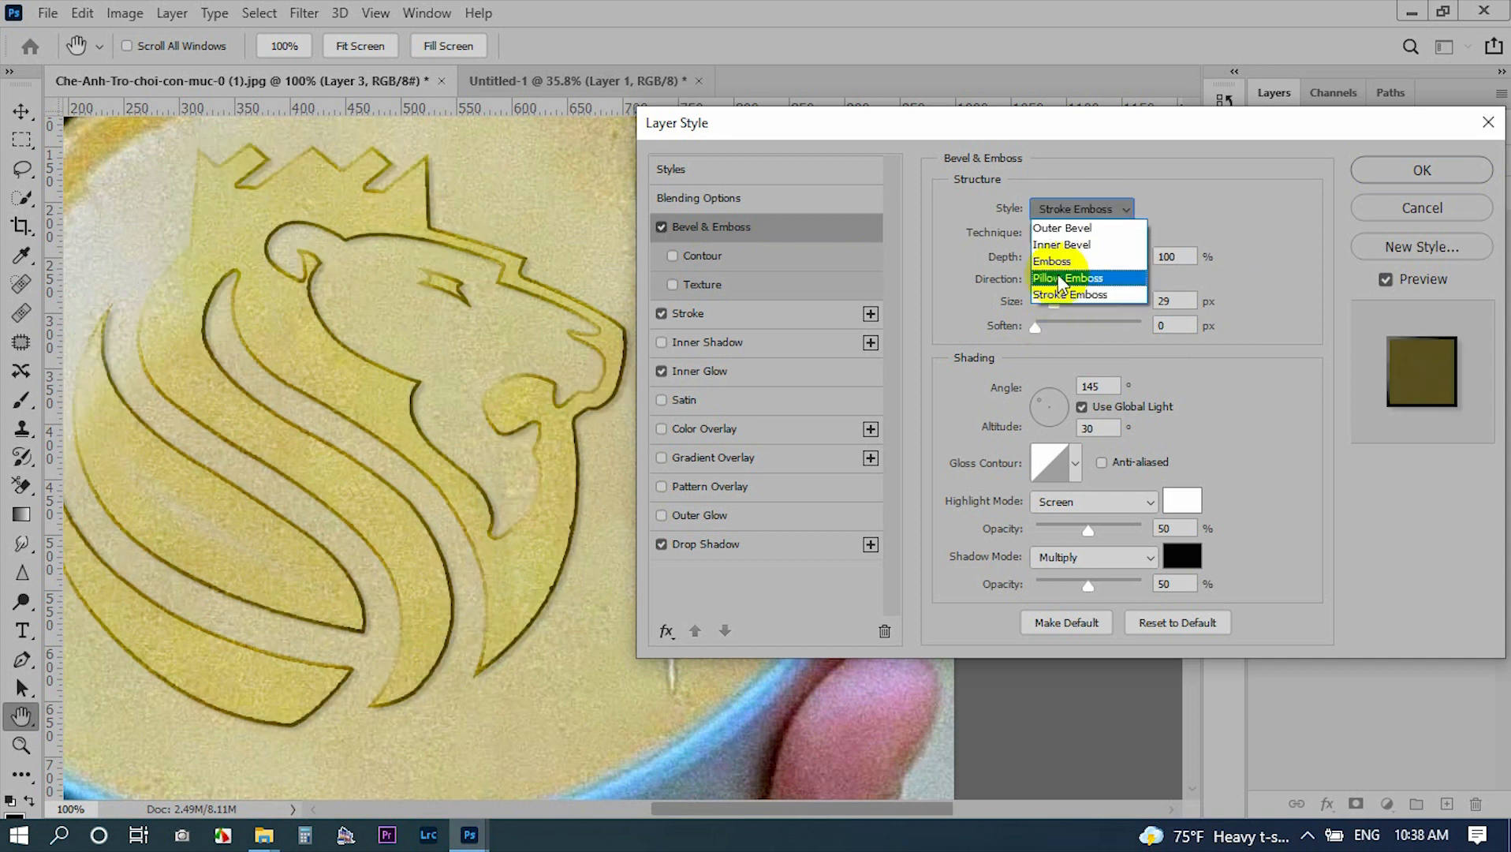
left_click(1058, 277)
- Set the bevel's technique to Chisel Hard and its depth to 80%
left_click(1081, 235)
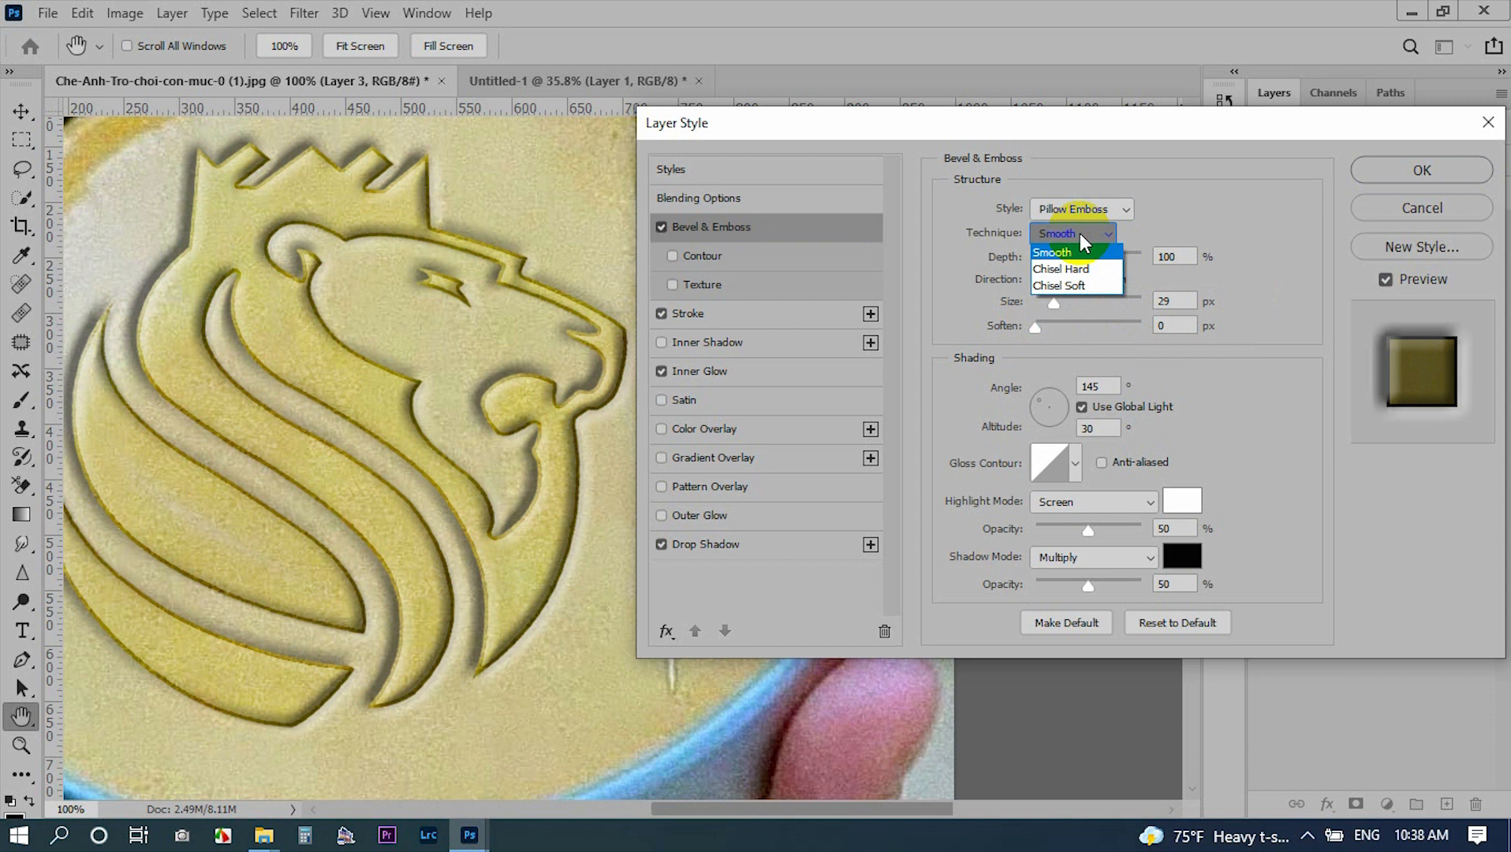
left_click(1059, 267)
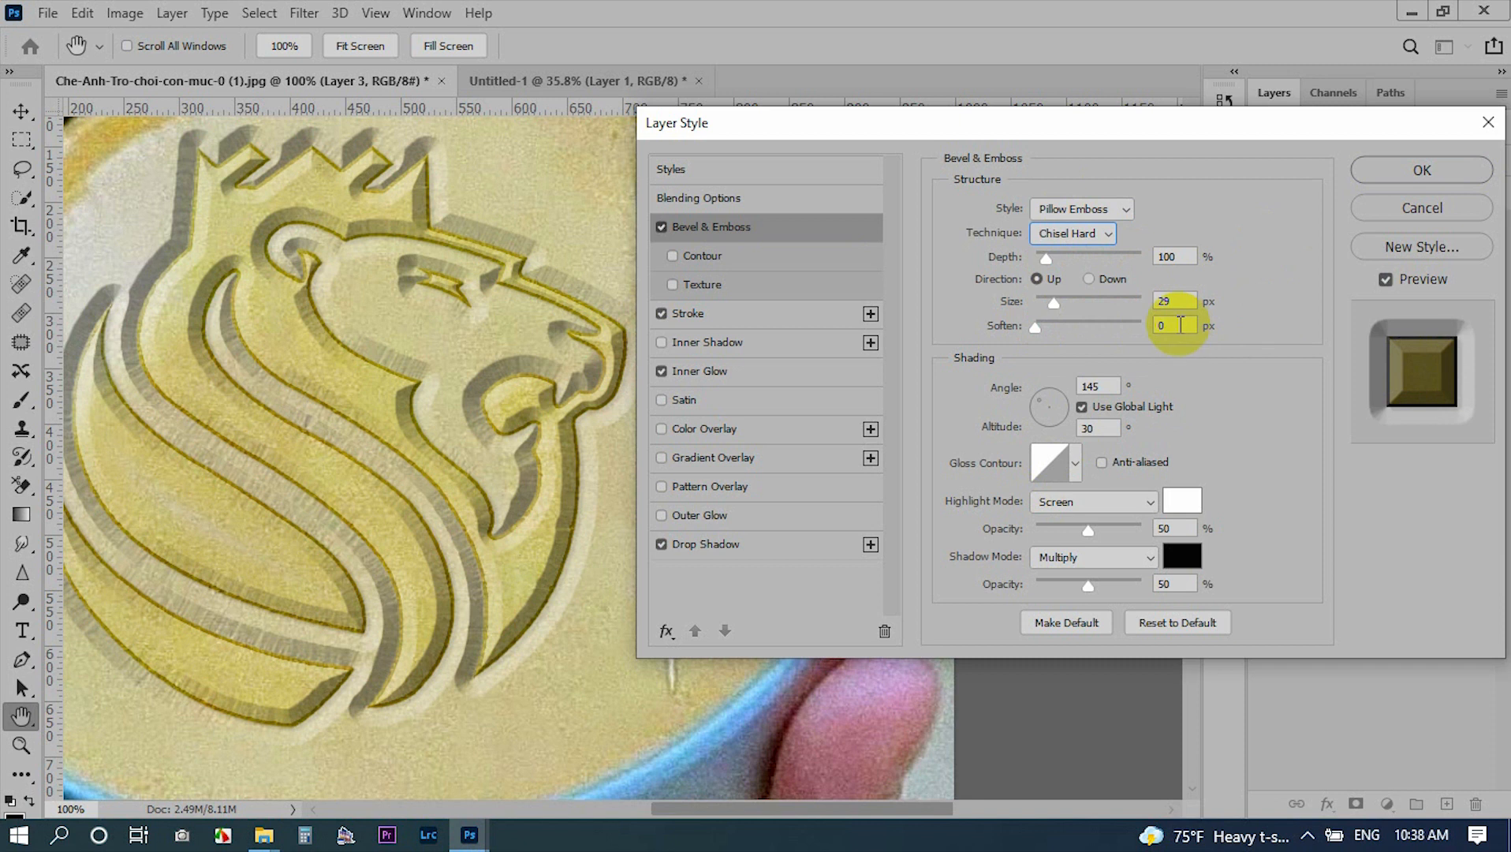
double_click(1176, 258)
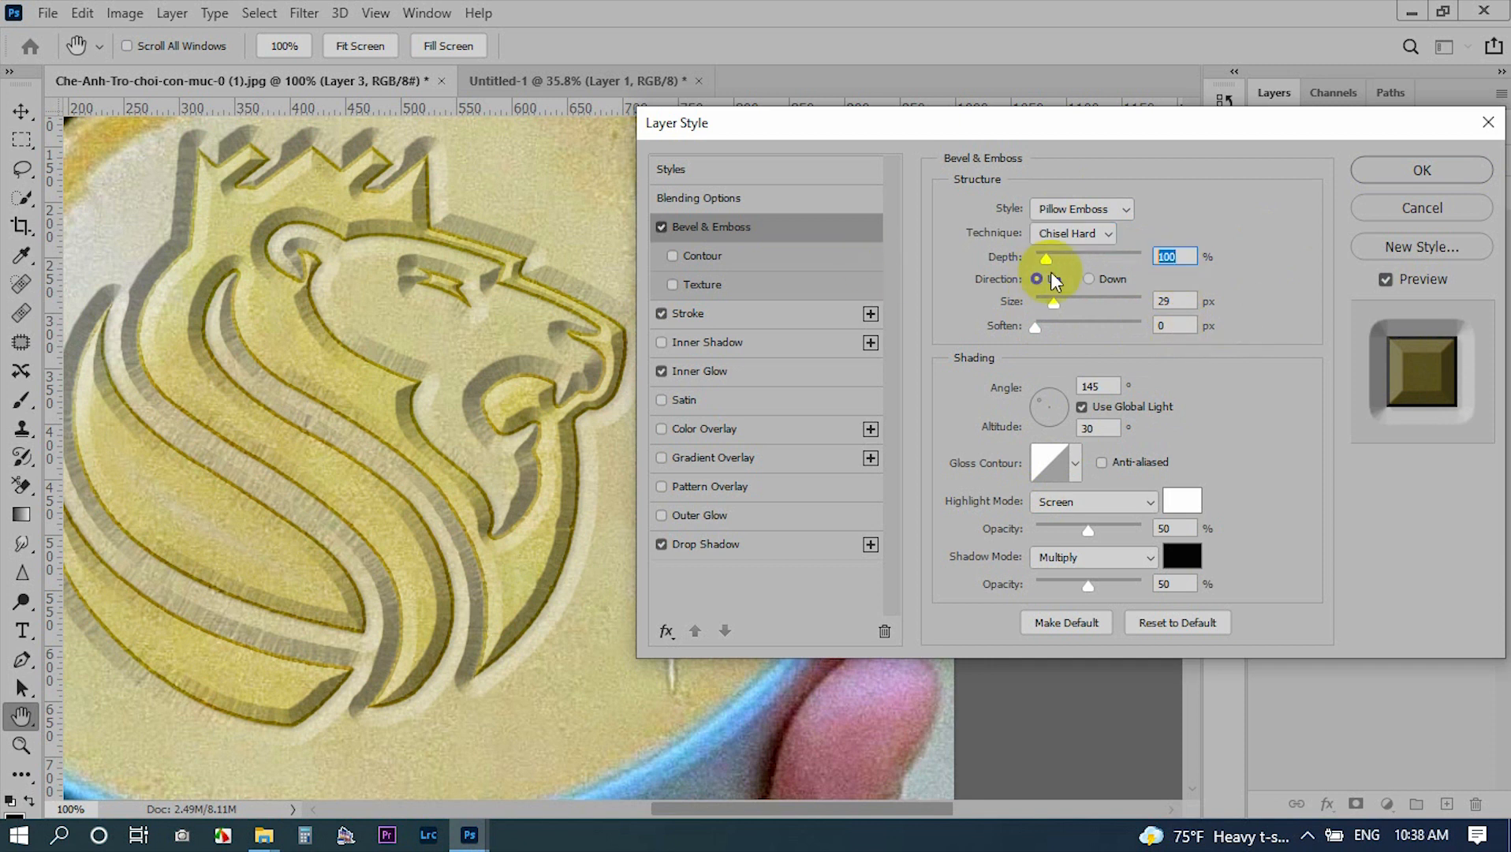
type("80")
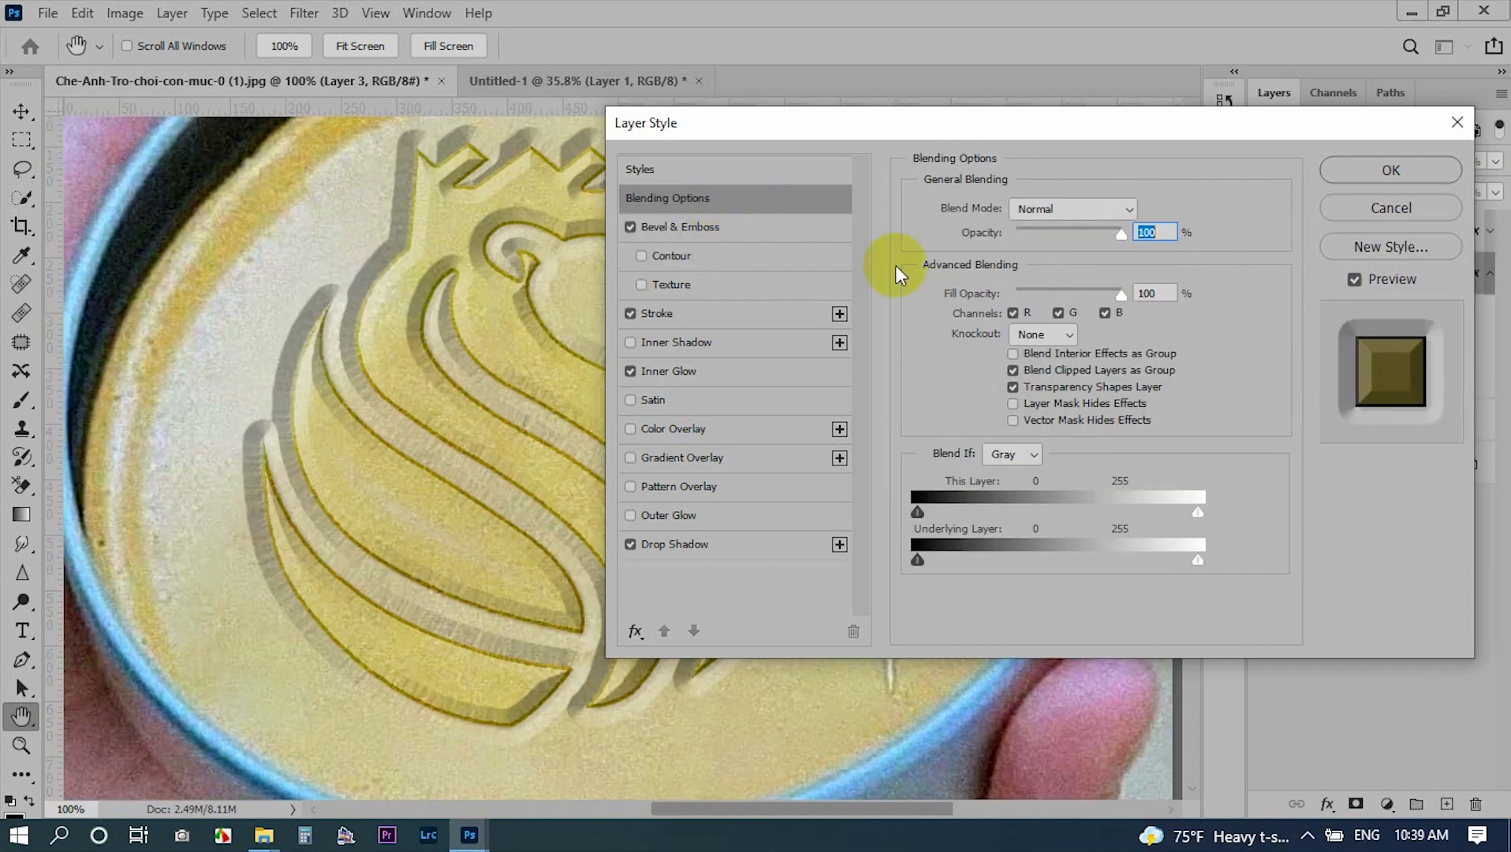
- Reopen the Bevel & Emboss settings and set the size to 10 px and the soften to 3 px
left_click(747, 226)
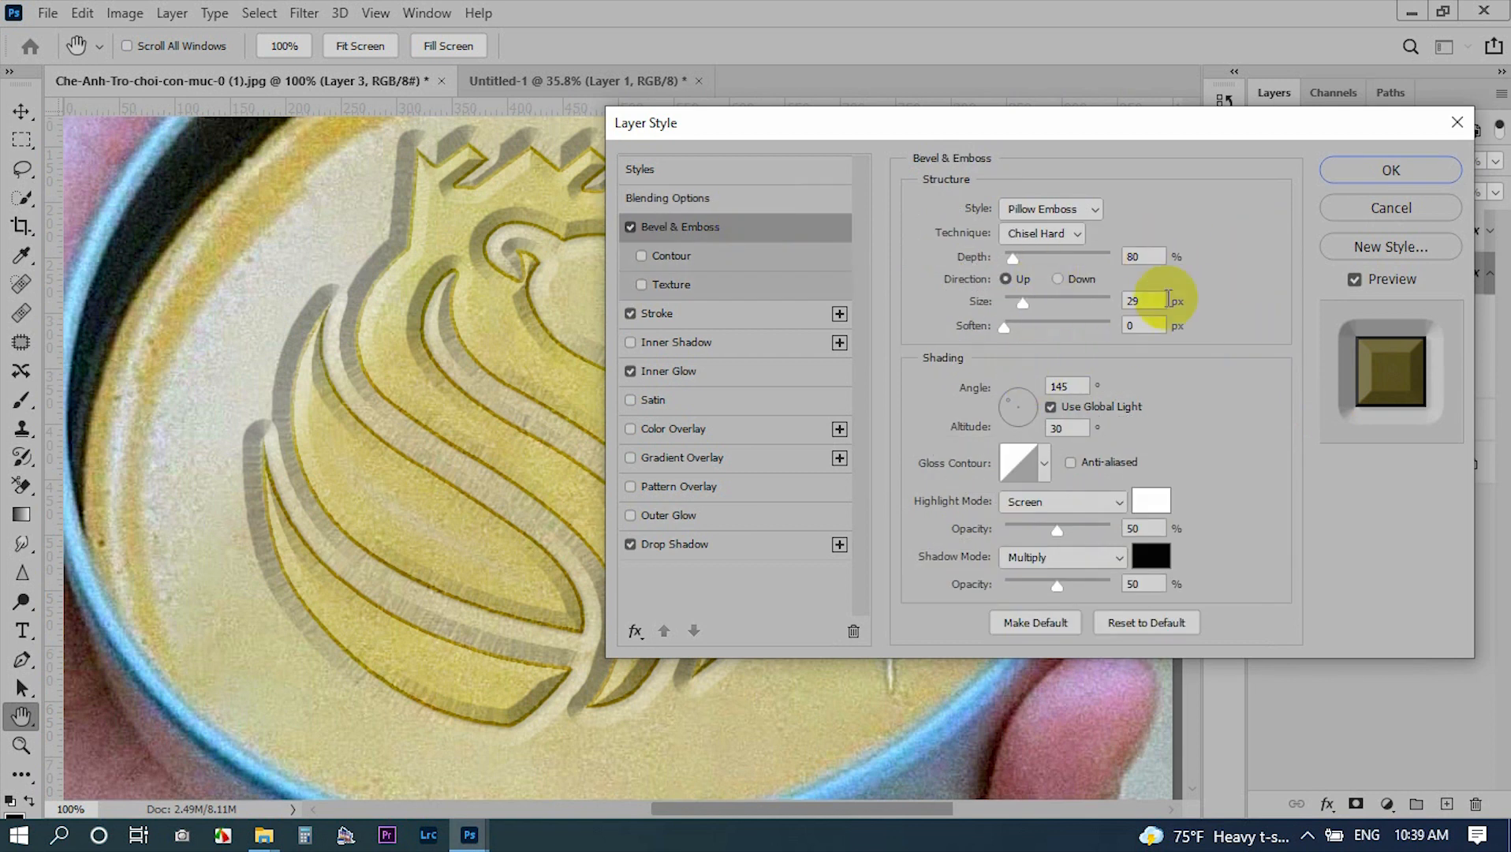
left_click_drag(1144, 302, 860, 273)
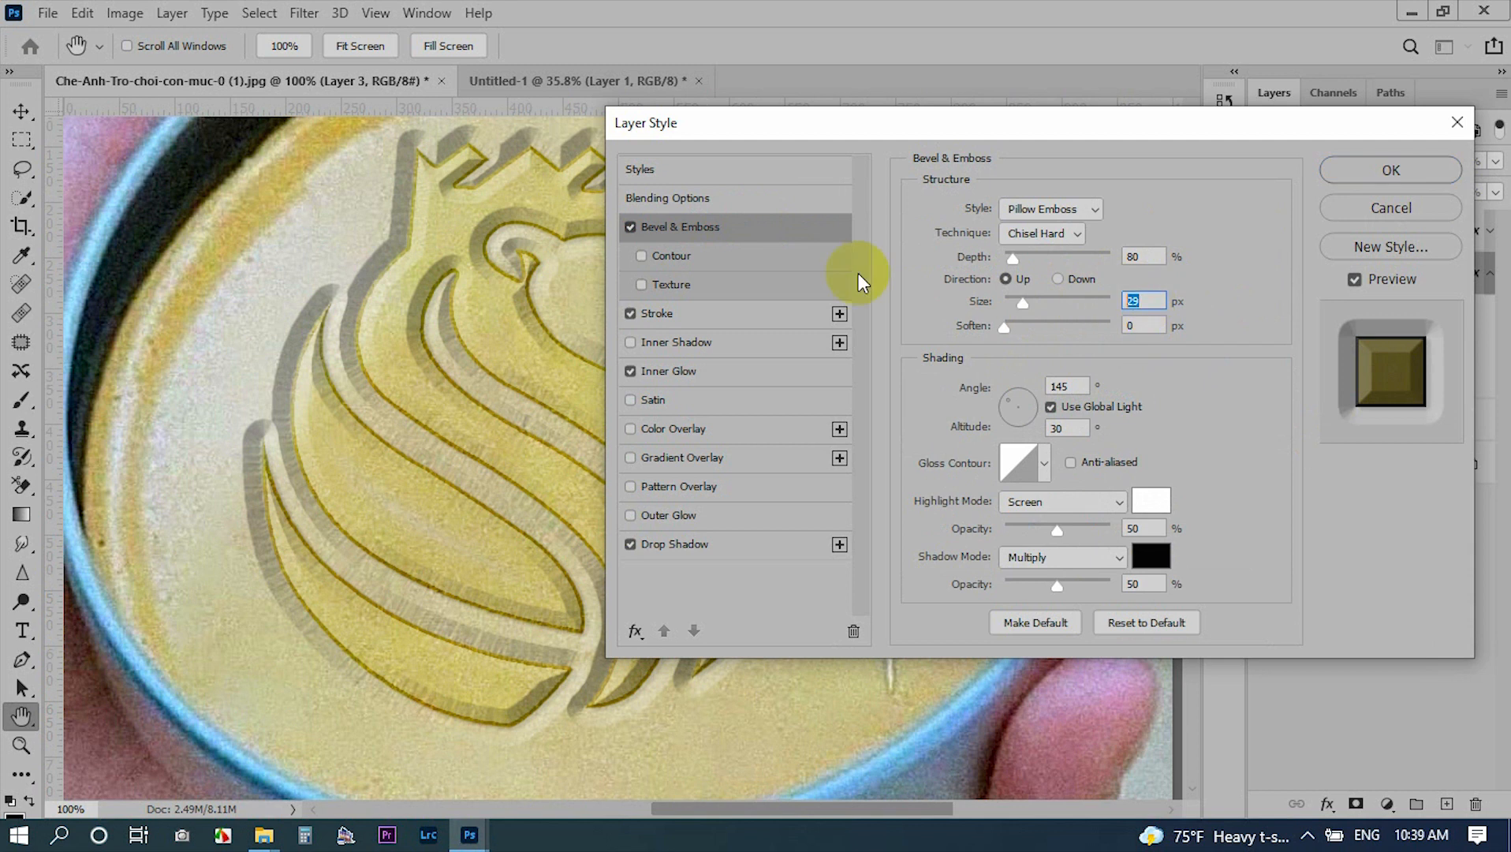
type("10")
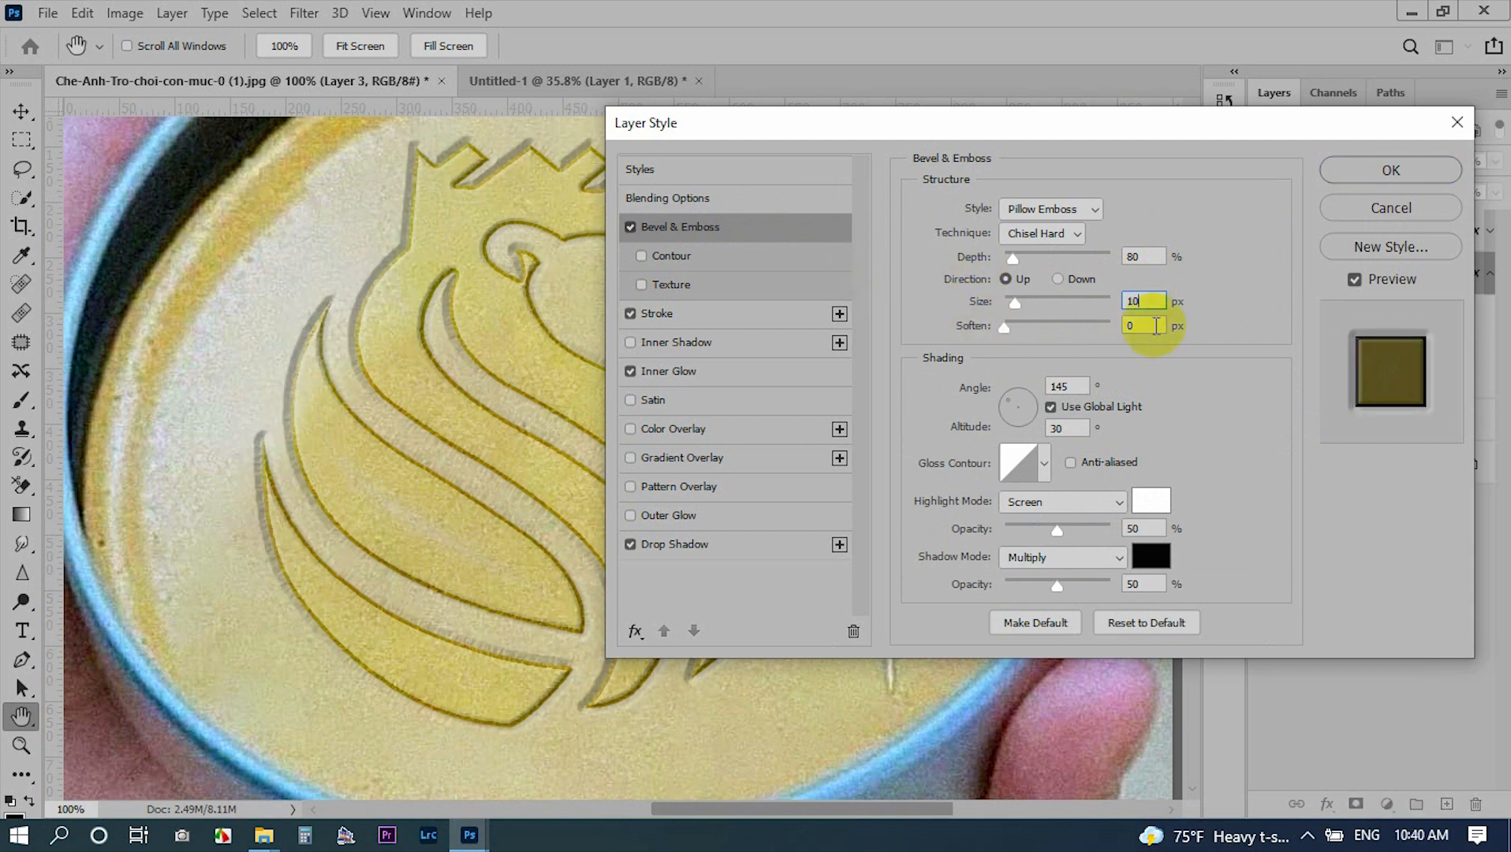
left_click_drag(1012, 329, 1019, 325)
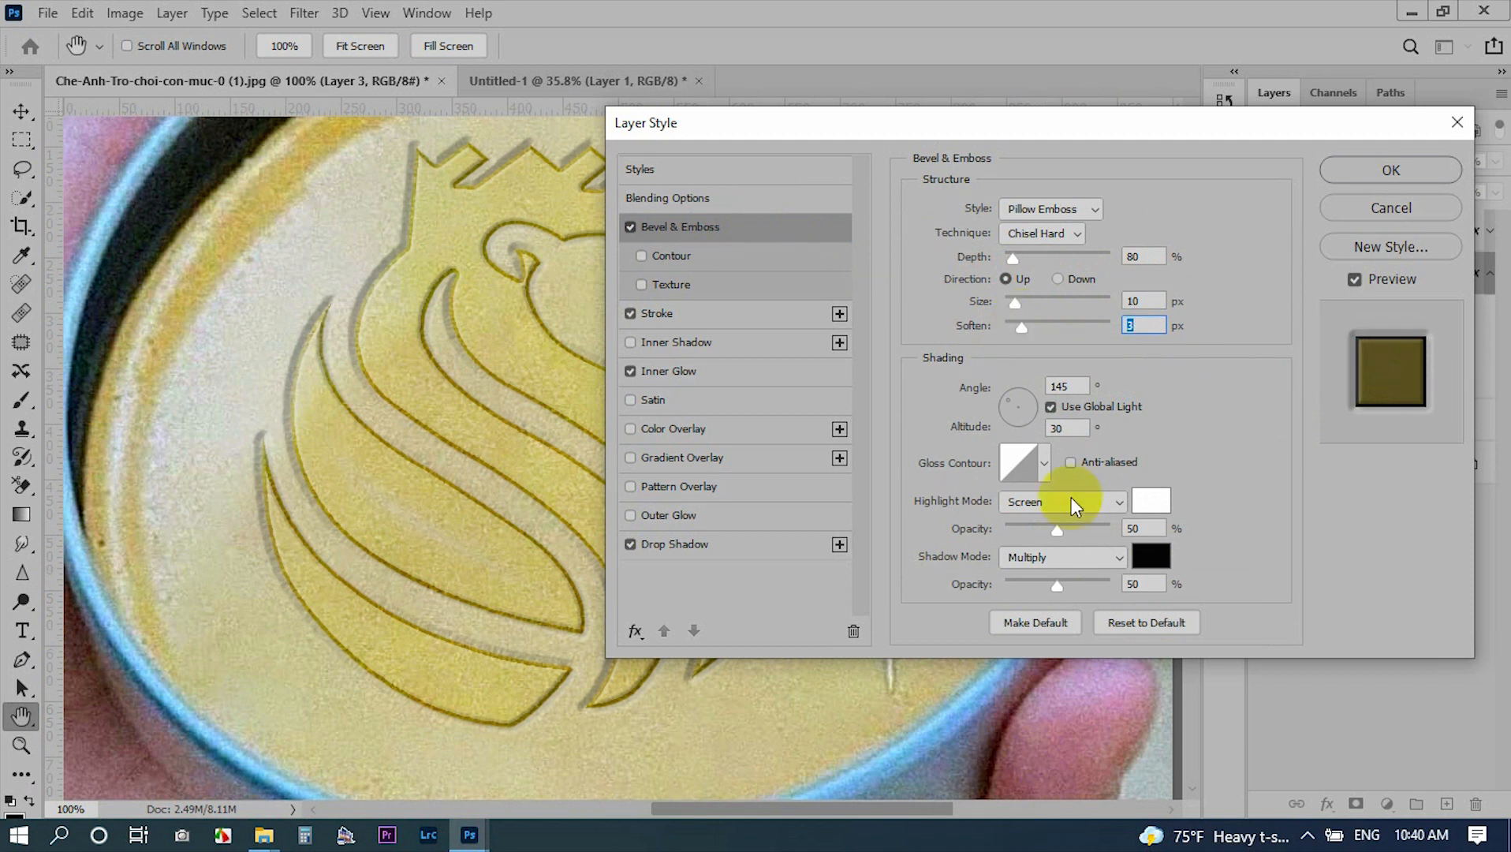
- Keep global light enabled, turn on anti-aliasing for the gloss contour and choose the ring contour after trying the S-shaped and half-arch ones
left_click(1057, 407)
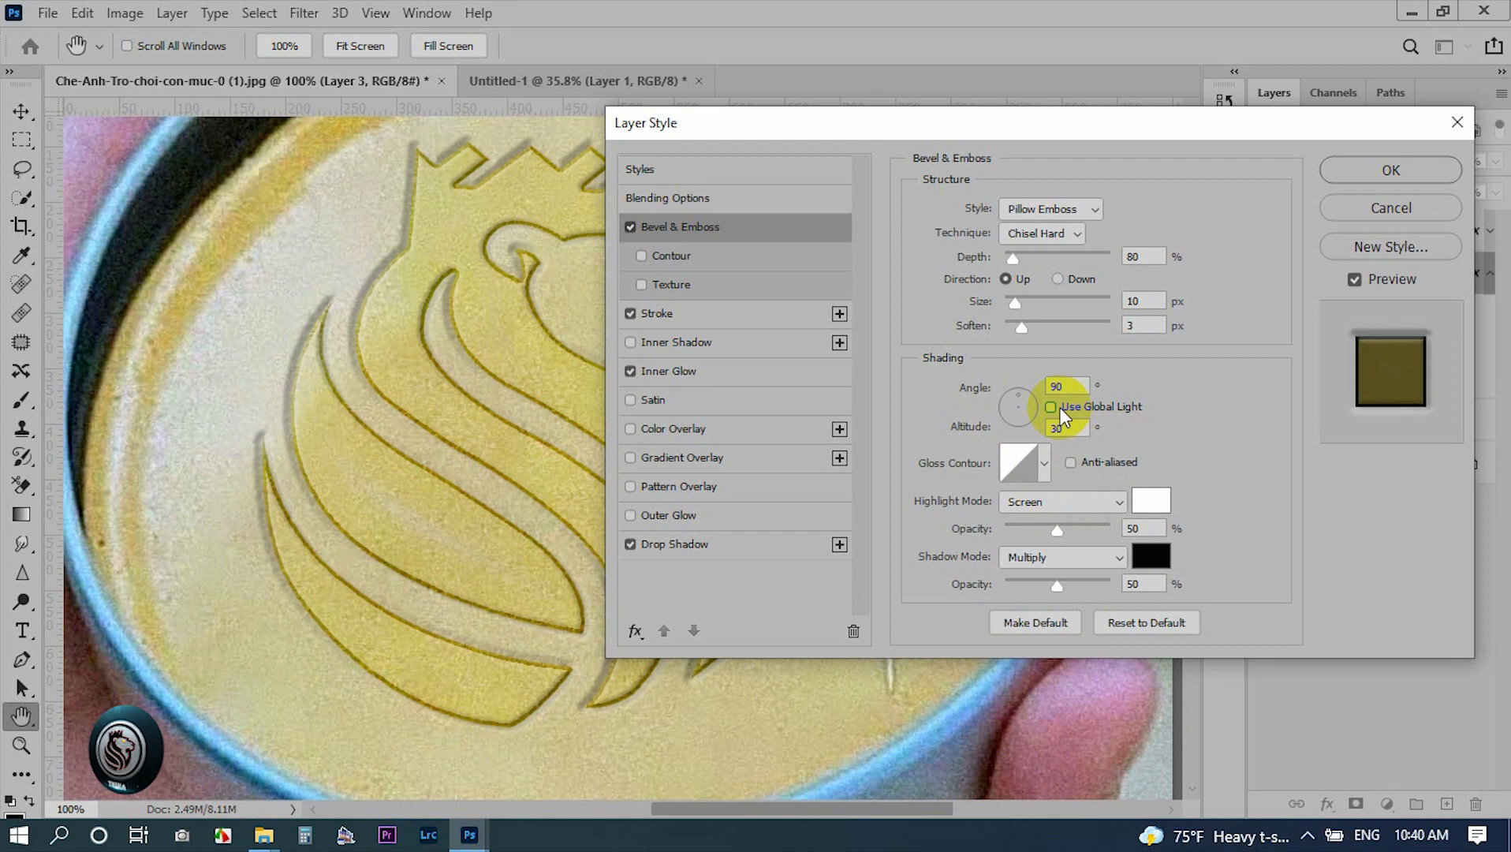
left_click(1053, 407)
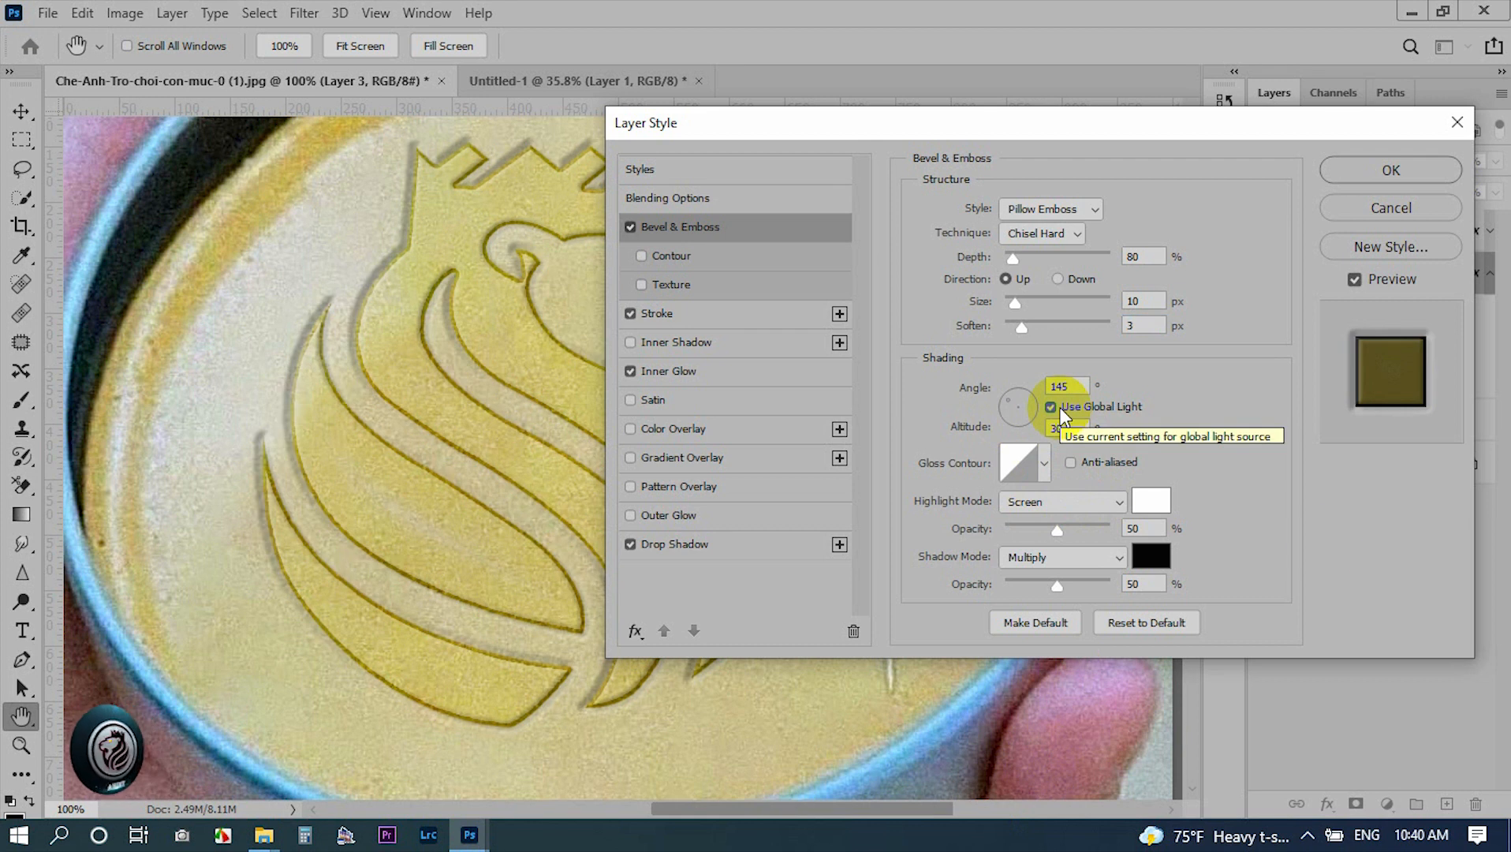
left_click(1086, 464)
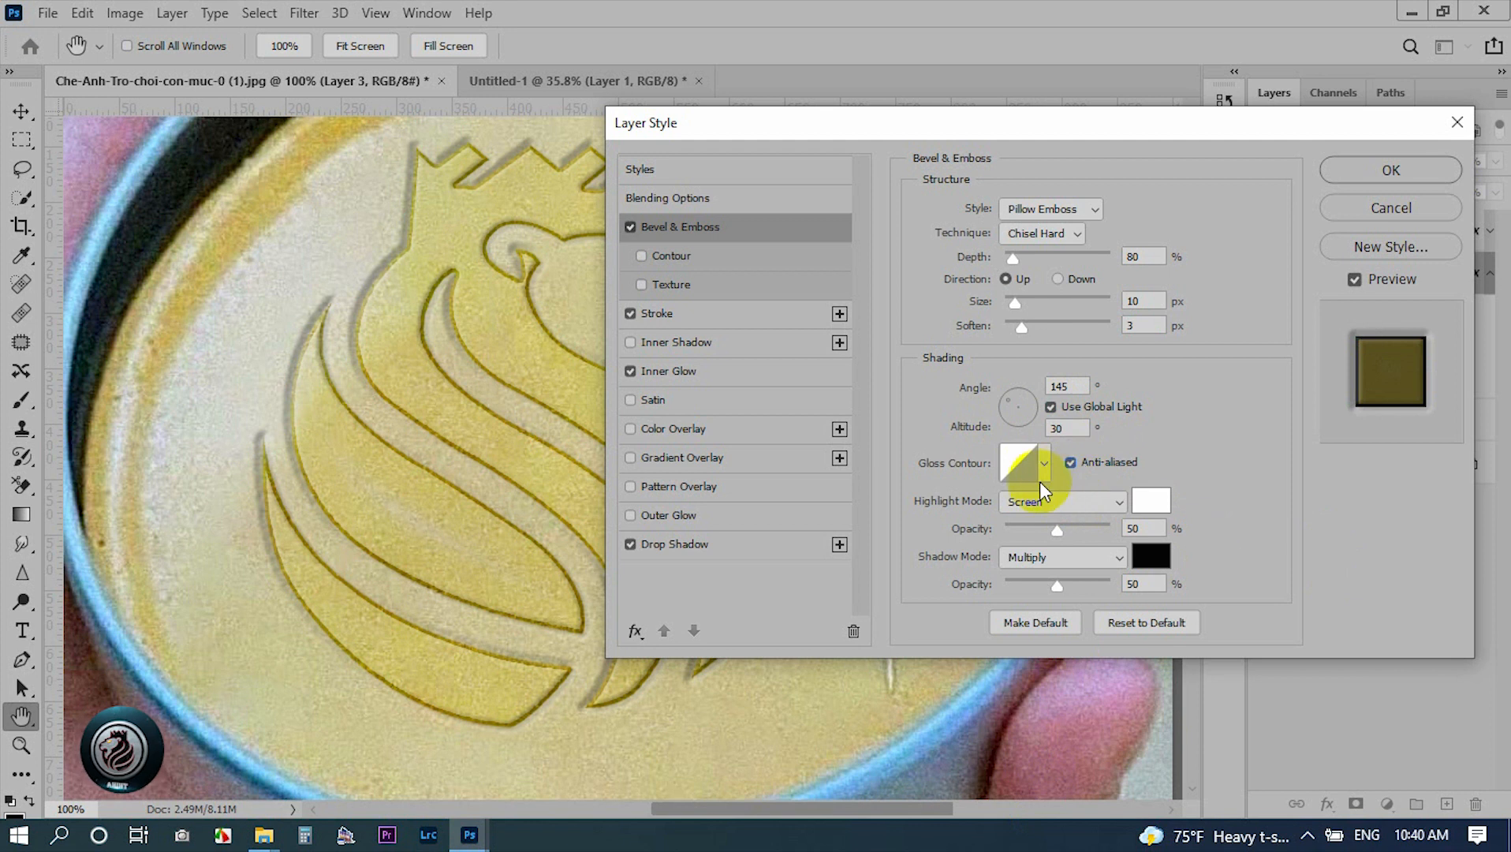
left_click(1048, 463)
left_click(1086, 516)
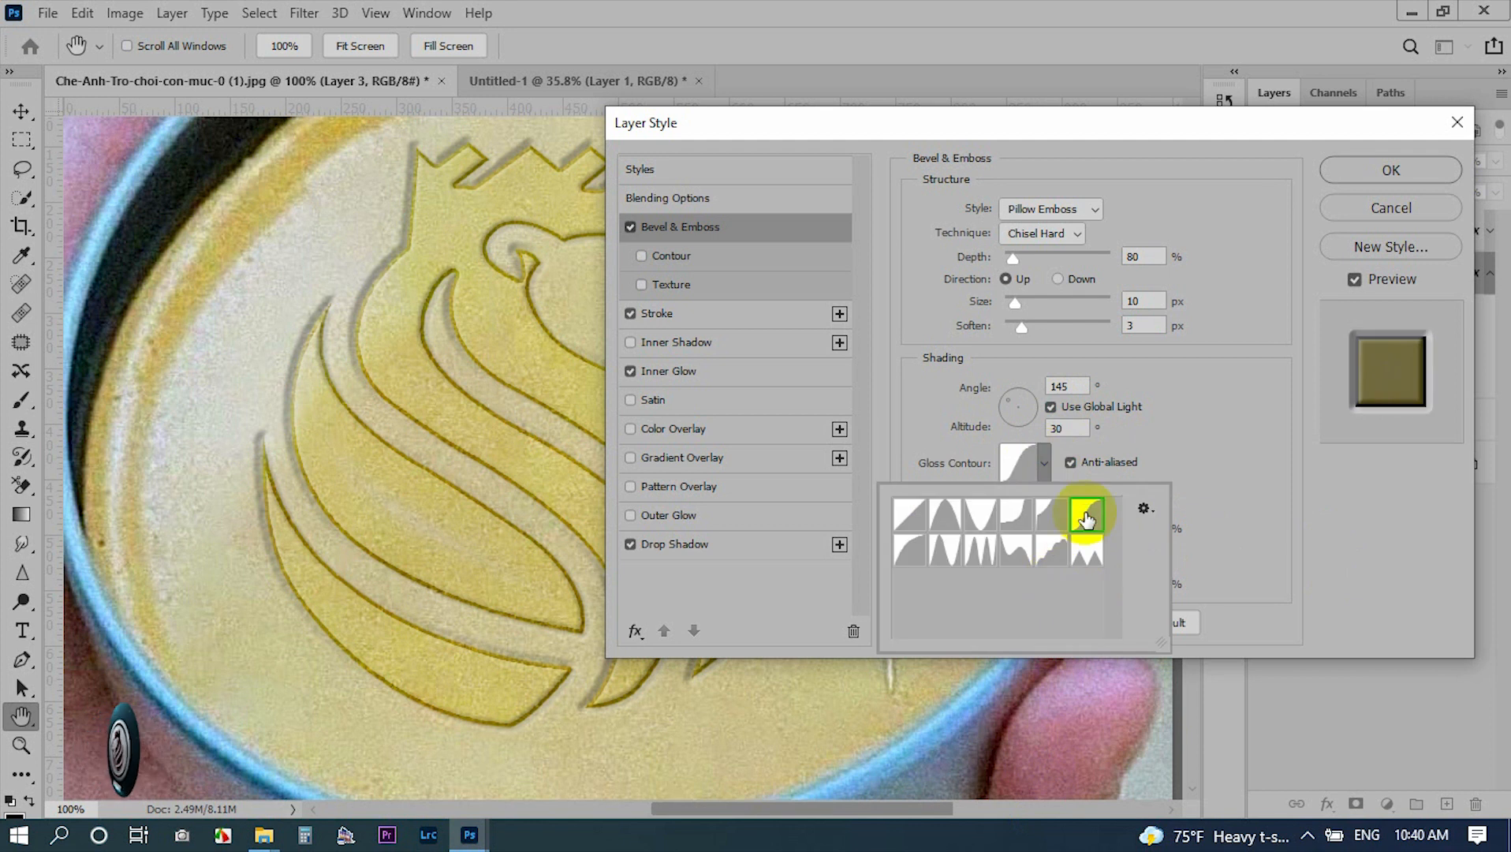
left_click(909, 549)
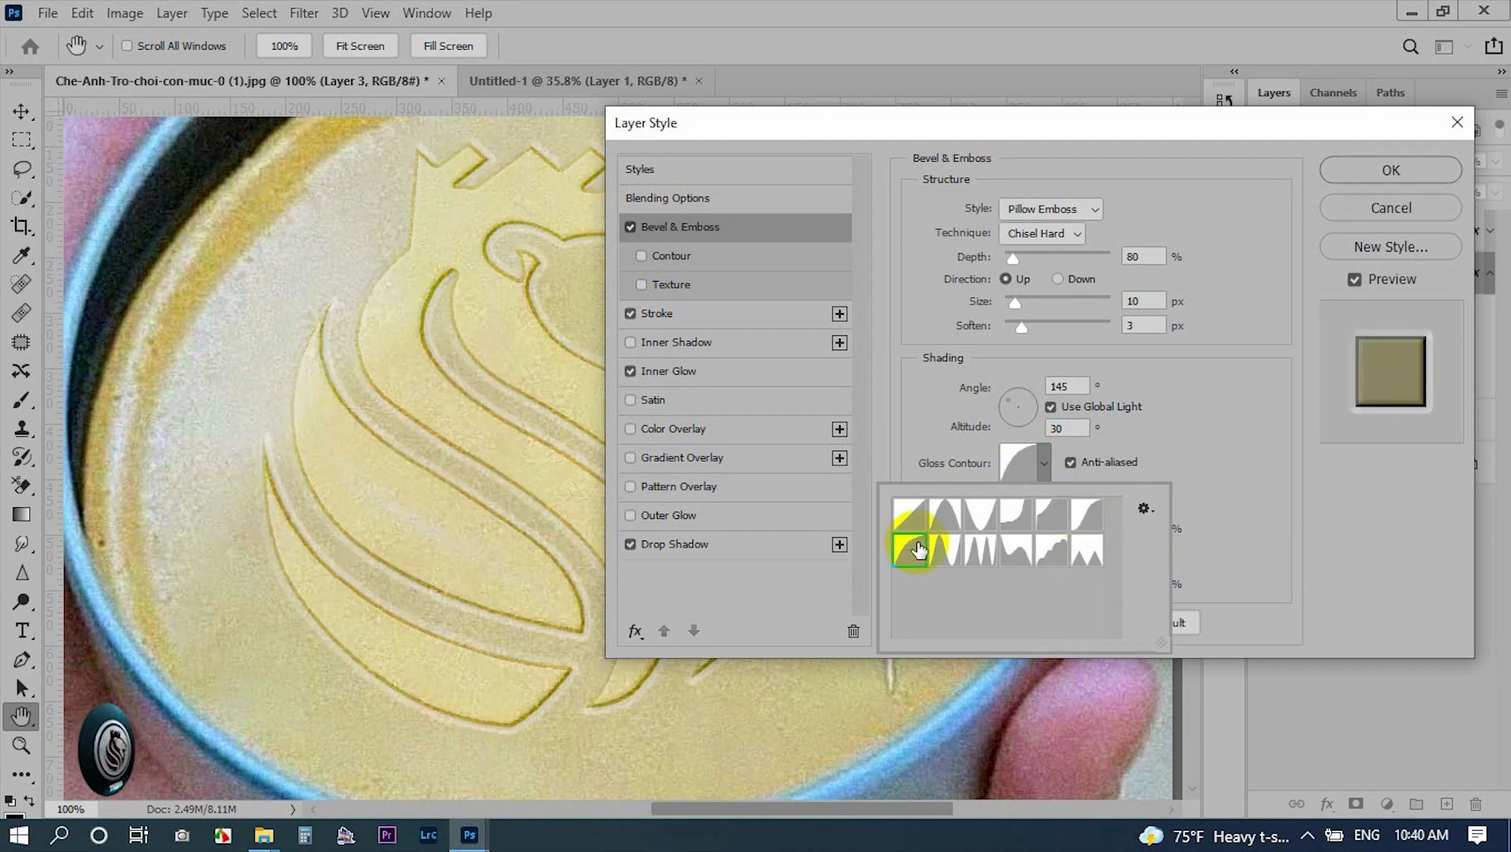
left_click(946, 550)
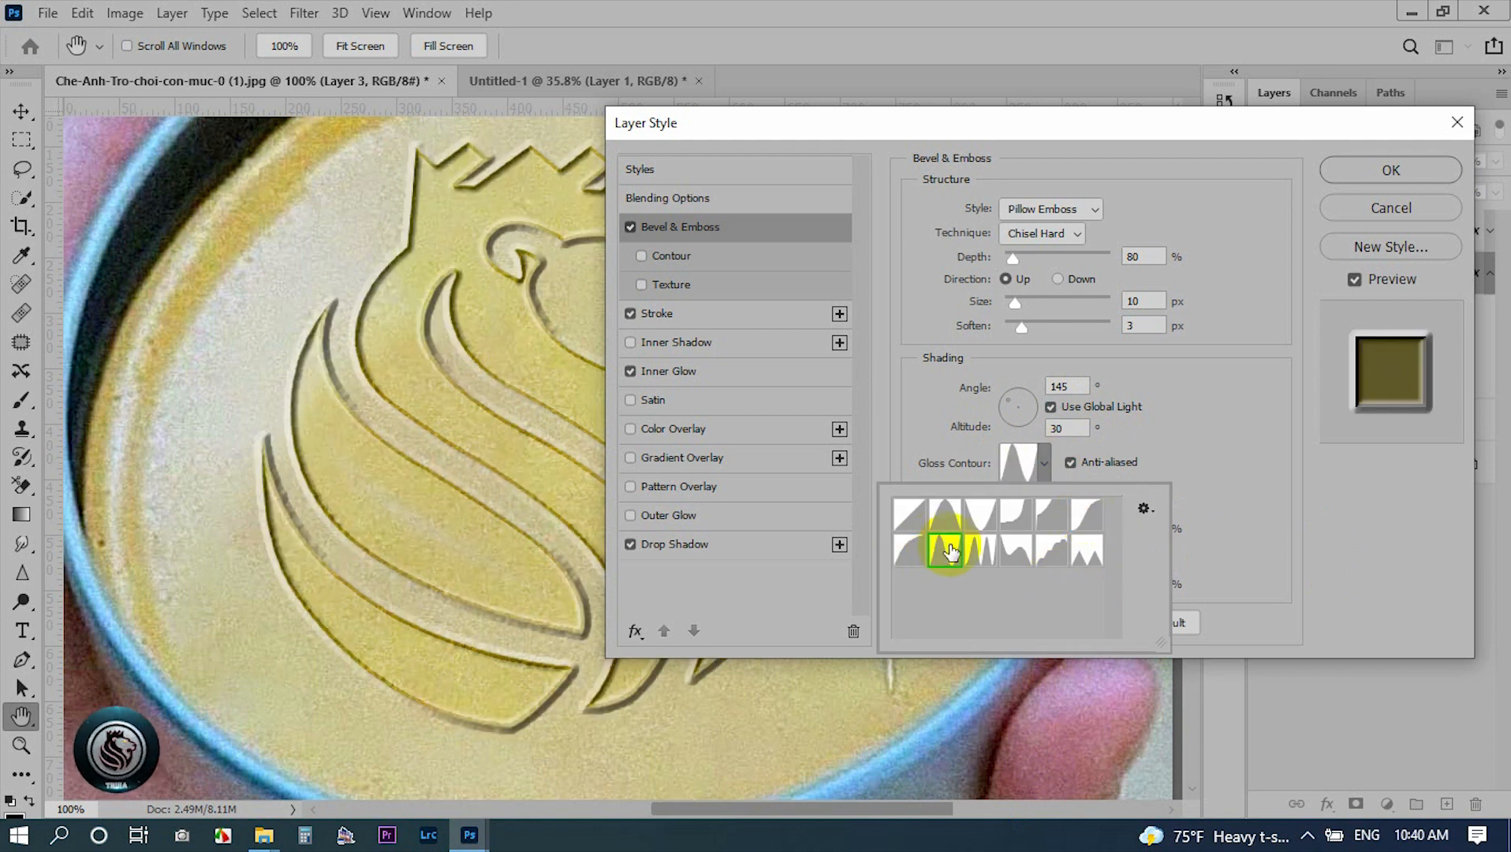
left_click(1252, 497)
- Reduce the bevel's soften to 2 px, toggling the effect to compare the logo with and without it
left_click_drag(982, 123, 1187, 139)
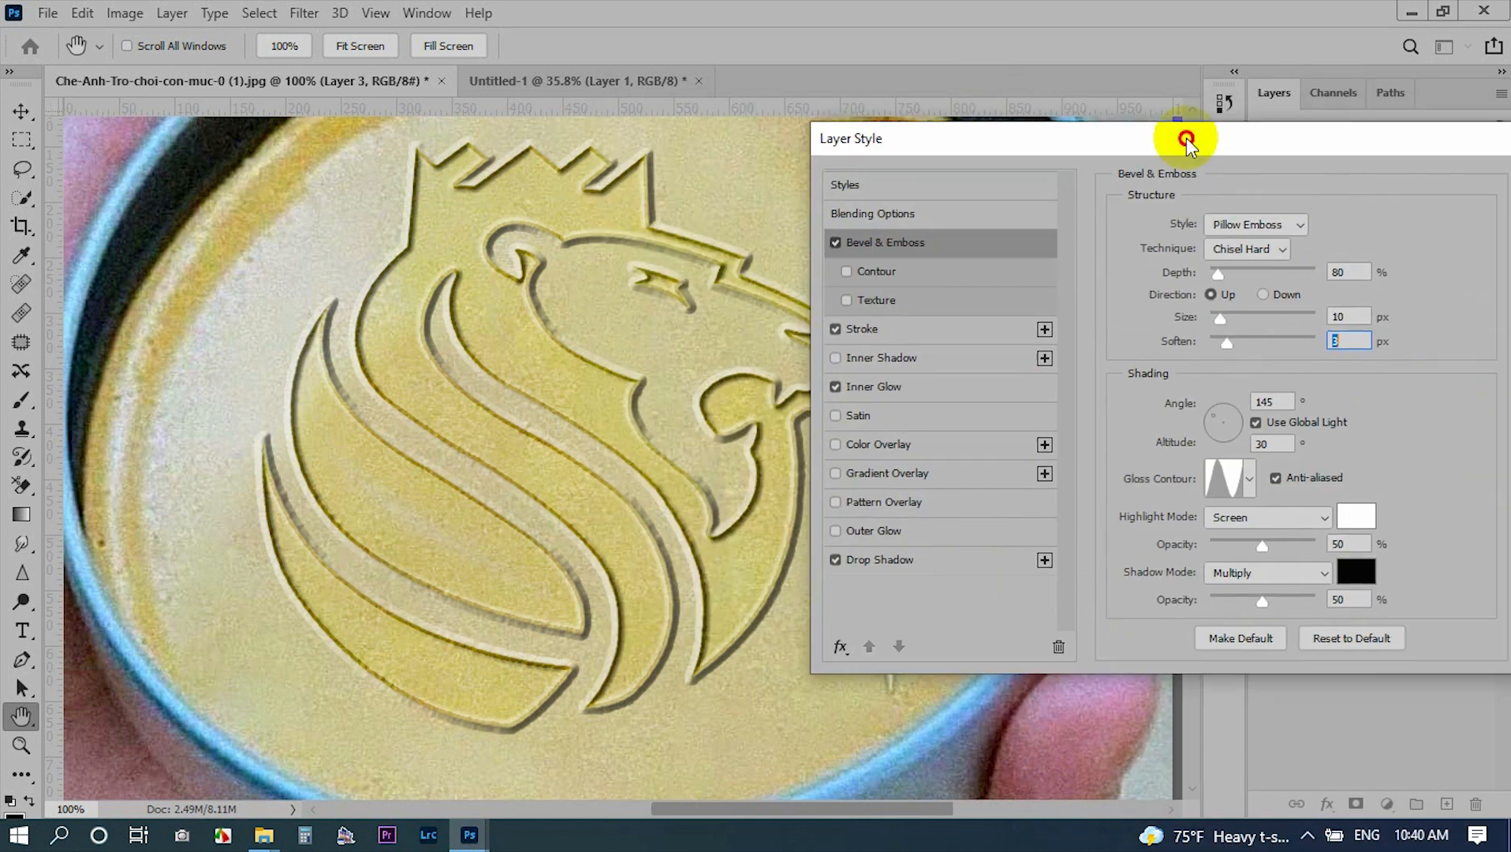
left_click(840, 243)
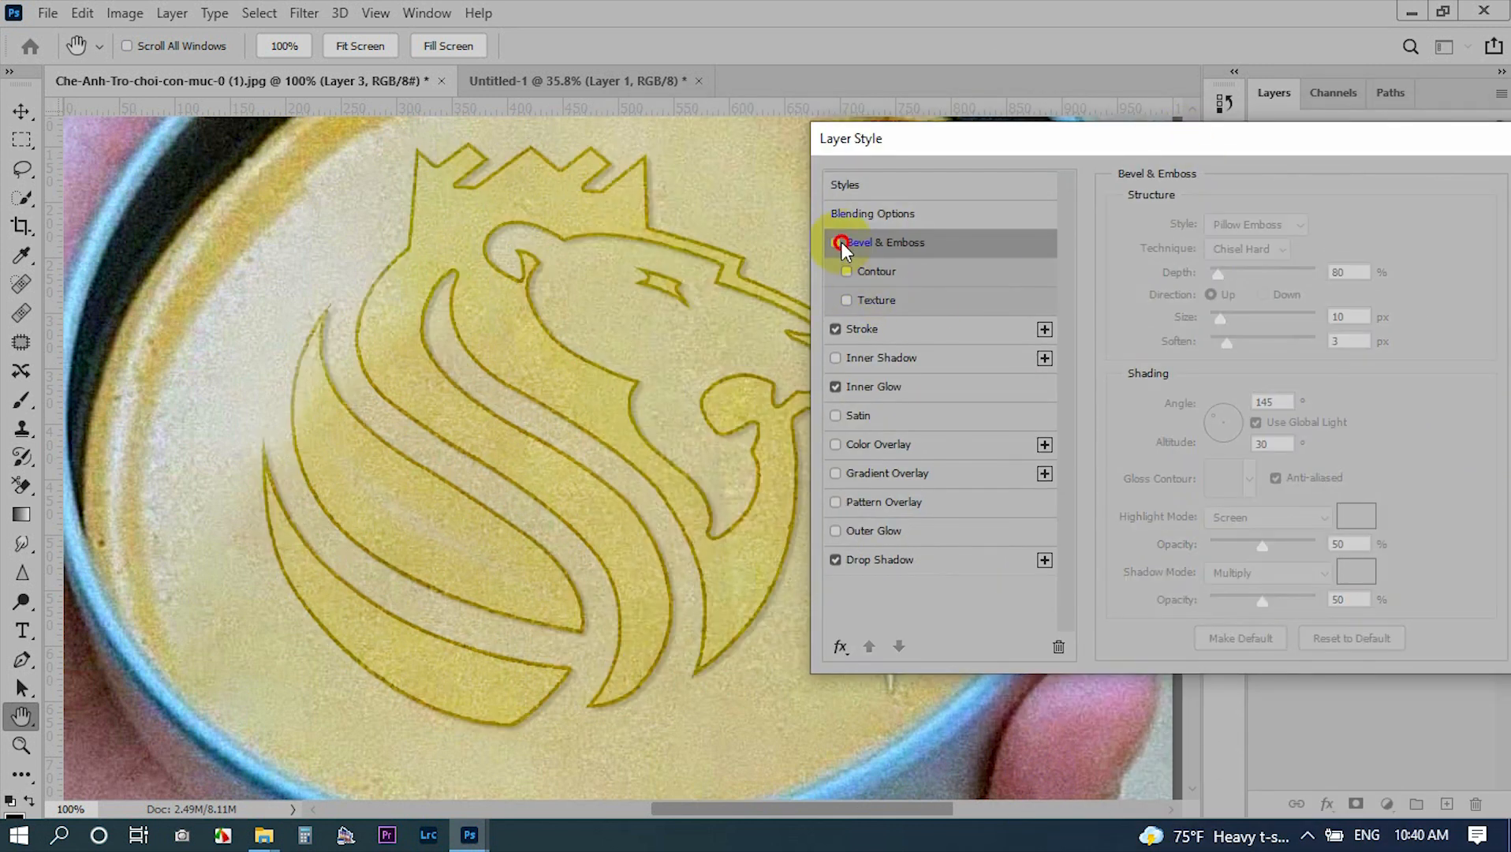
left_click(839, 241)
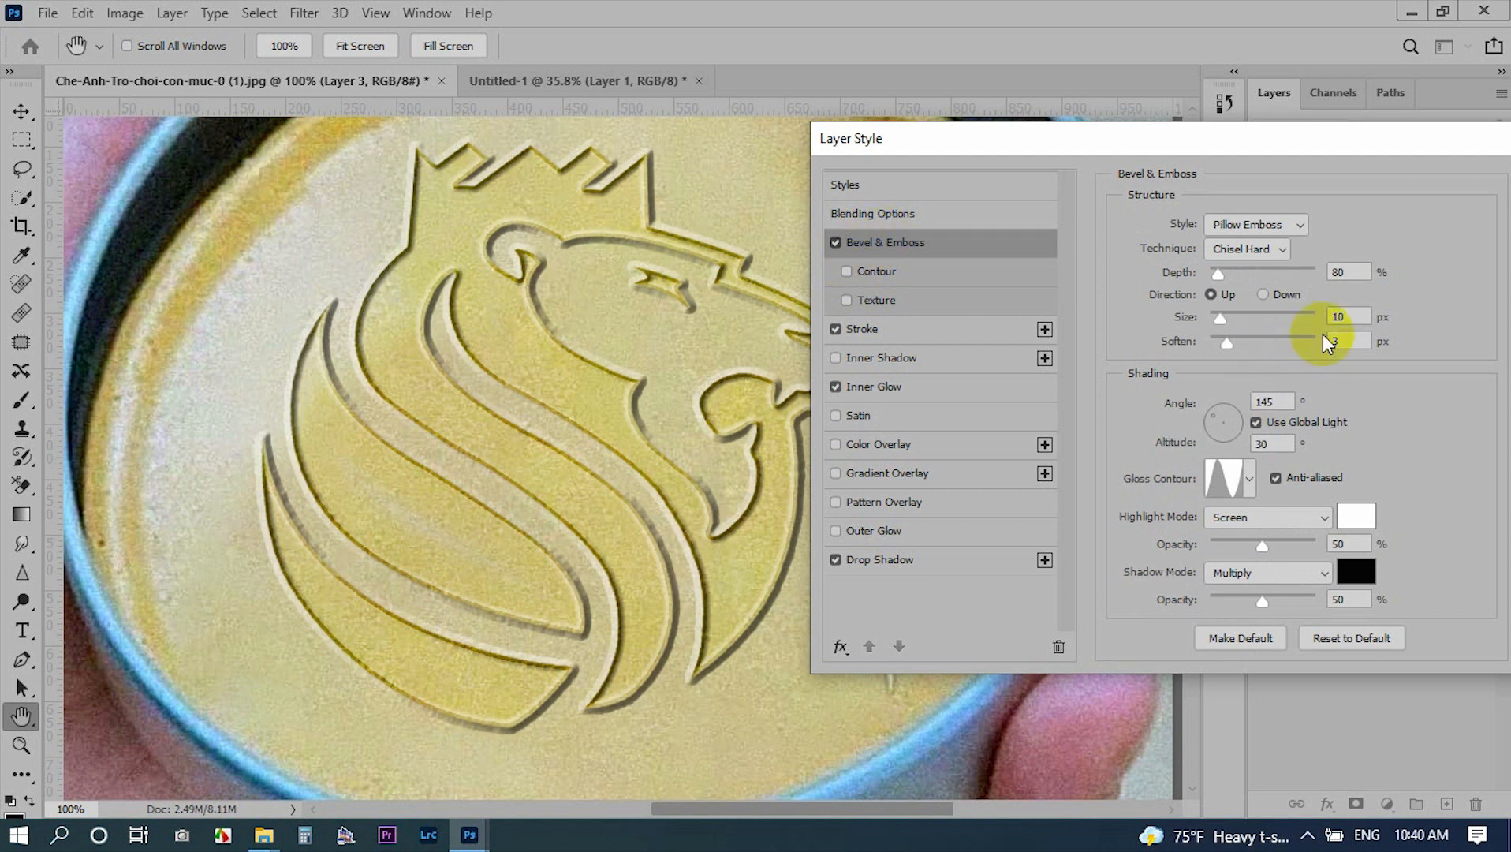
left_click(1339, 273)
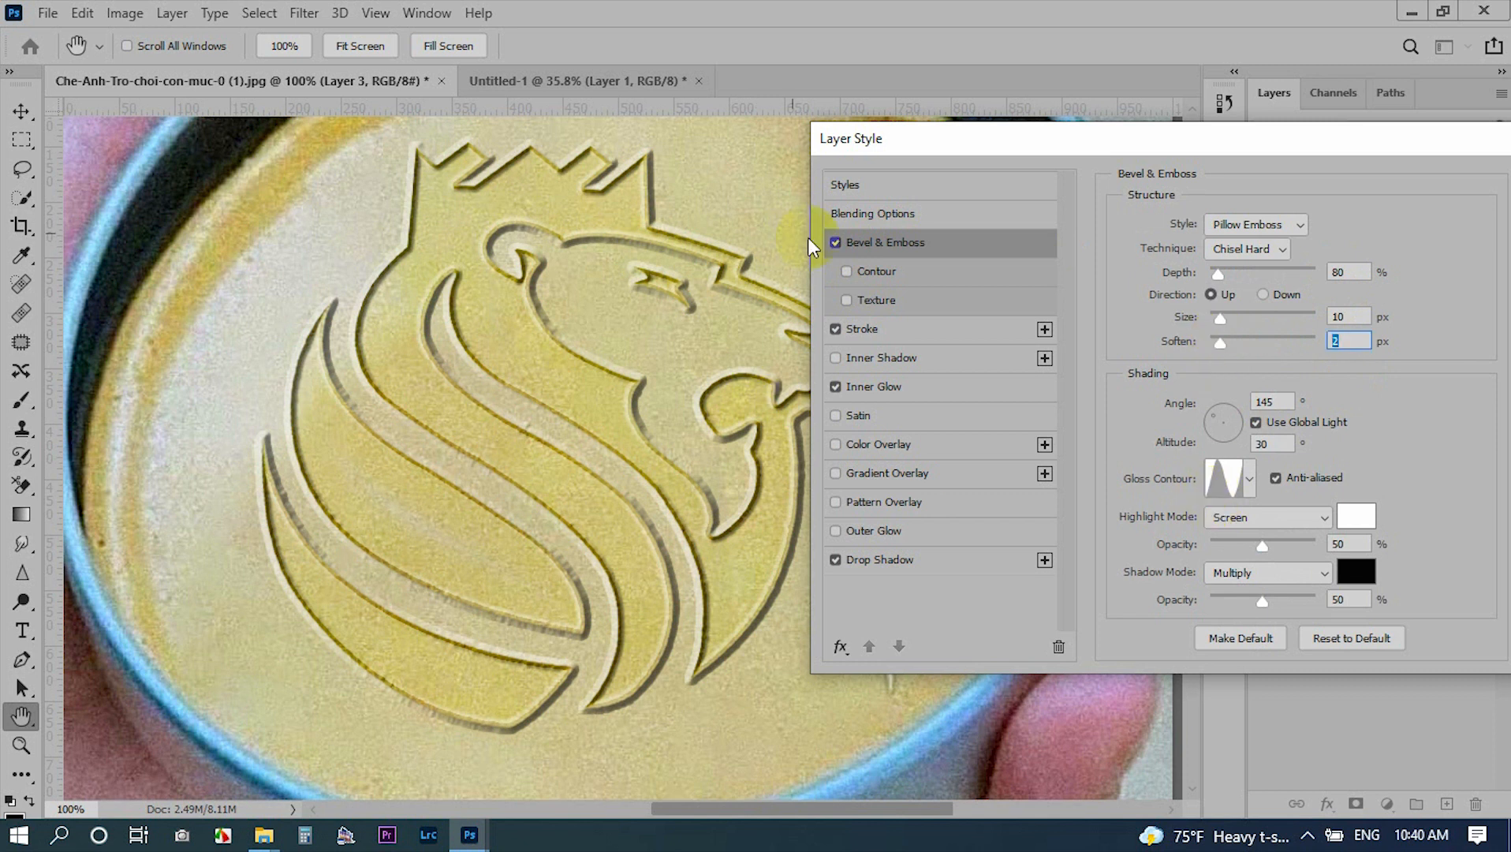
left_click(846, 243)
left_click(846, 243)
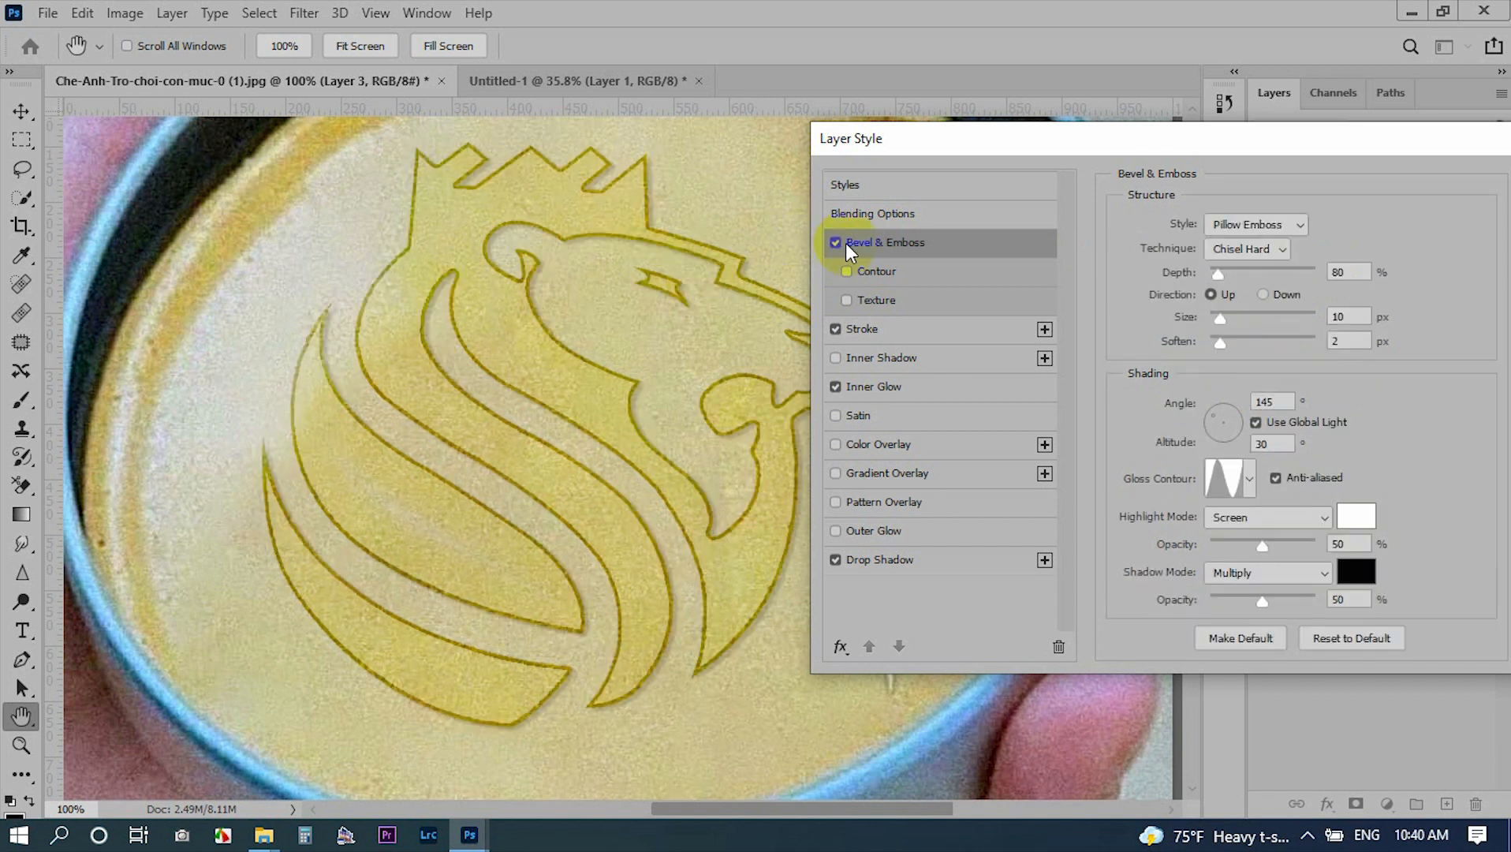
- Try the bevel's Down direction before restoring Up, and test depths from 43% to 84%
left_click(1281, 292)
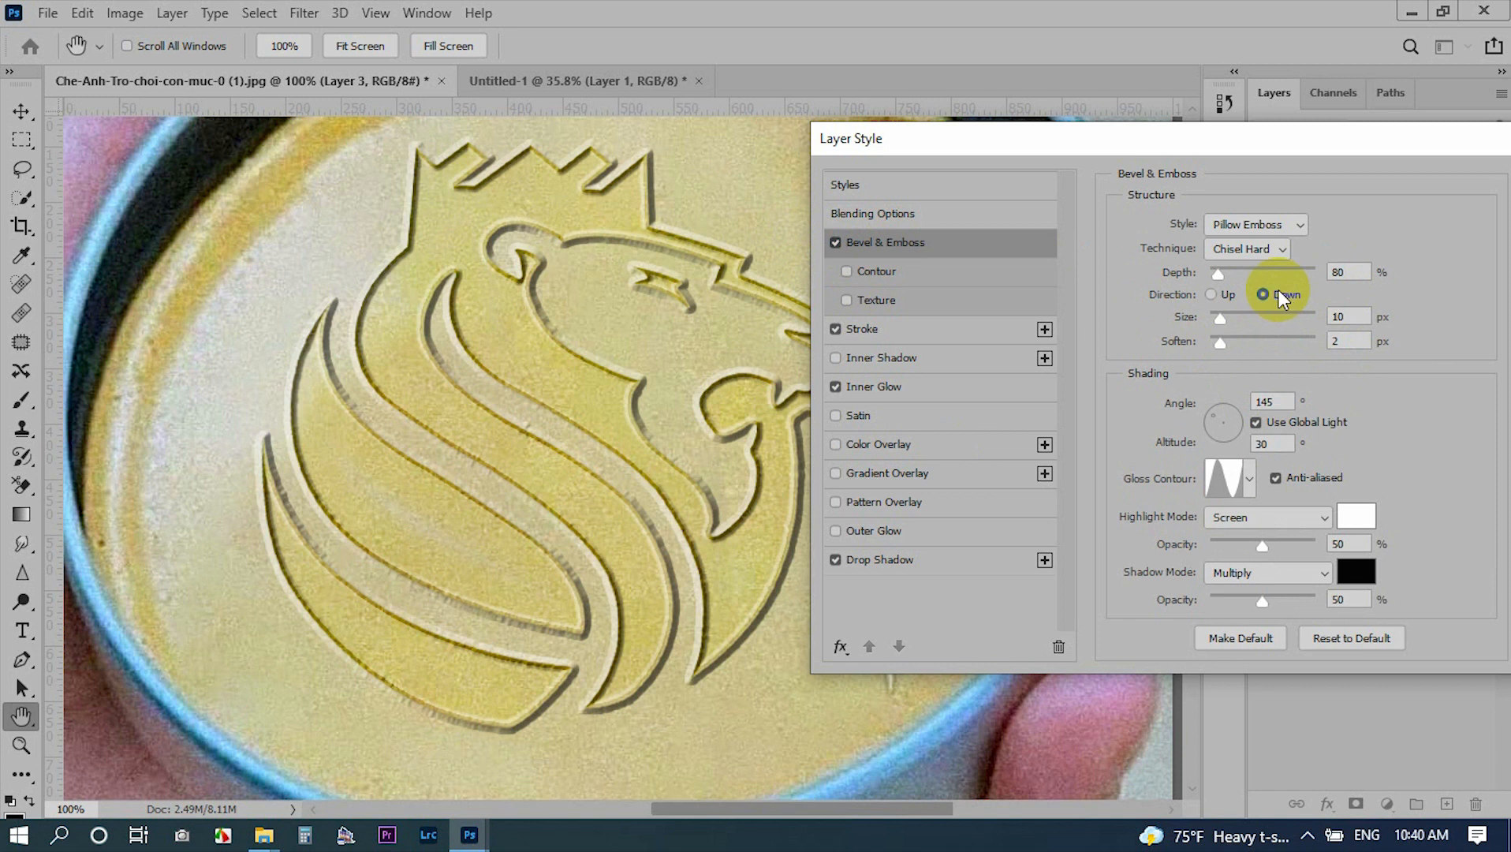
left_click(1227, 296)
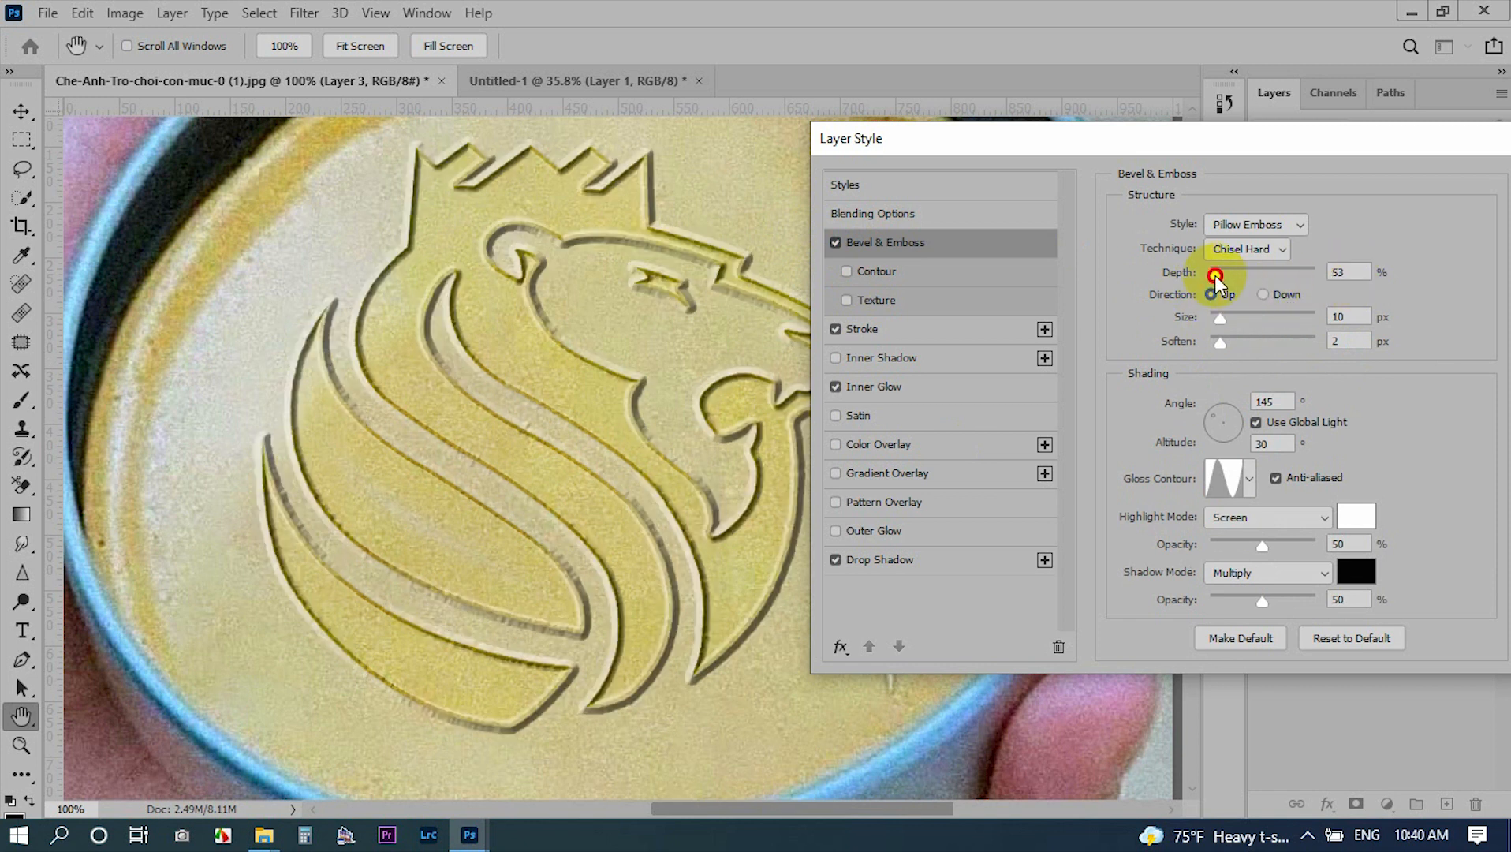
left_click_drag(1216, 276, 1215, 276)
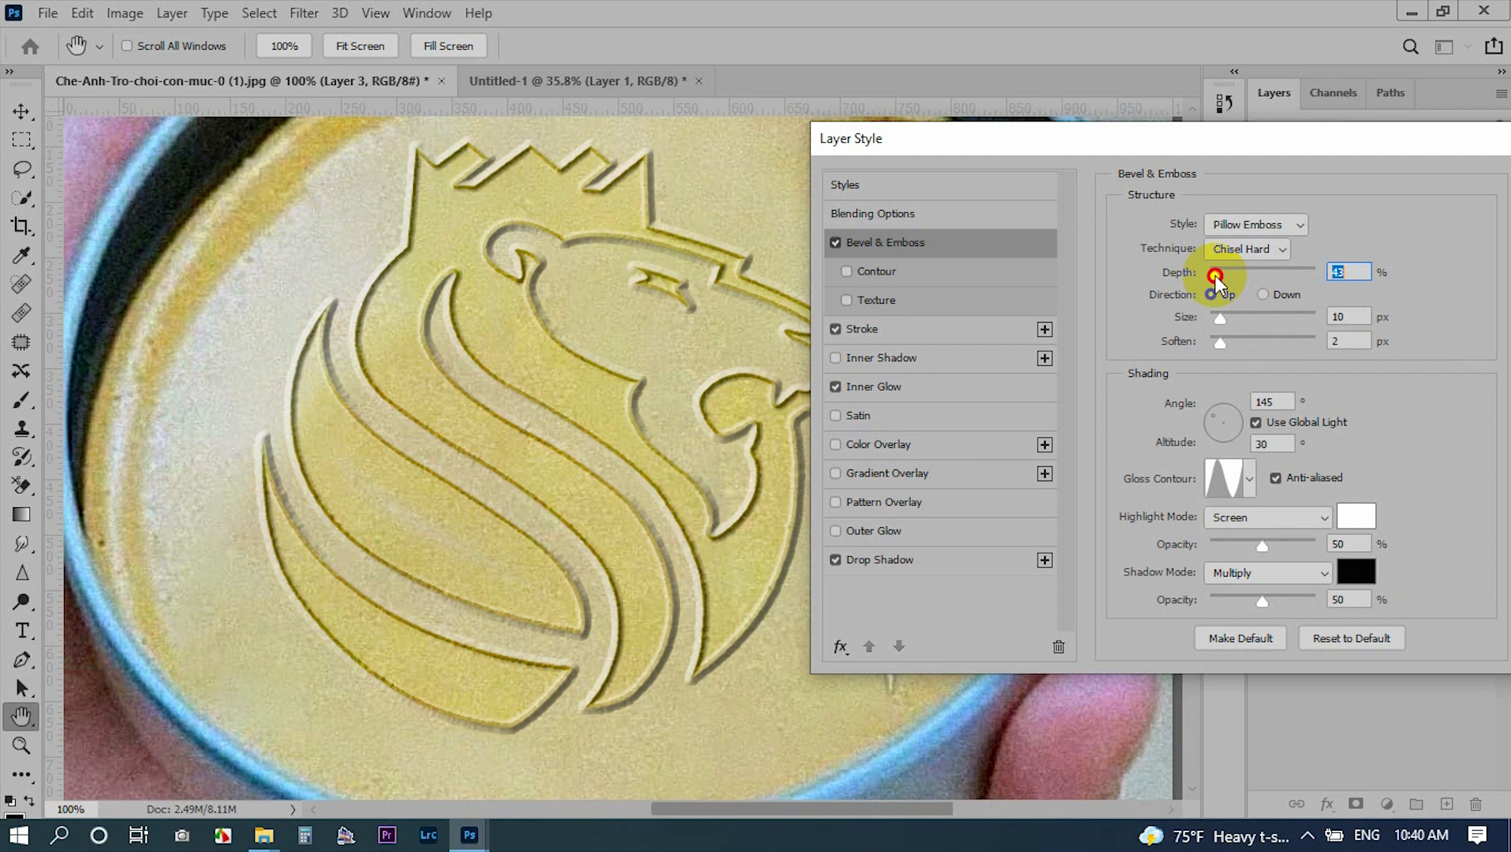
left_click_drag(1214, 275, 1219, 273)
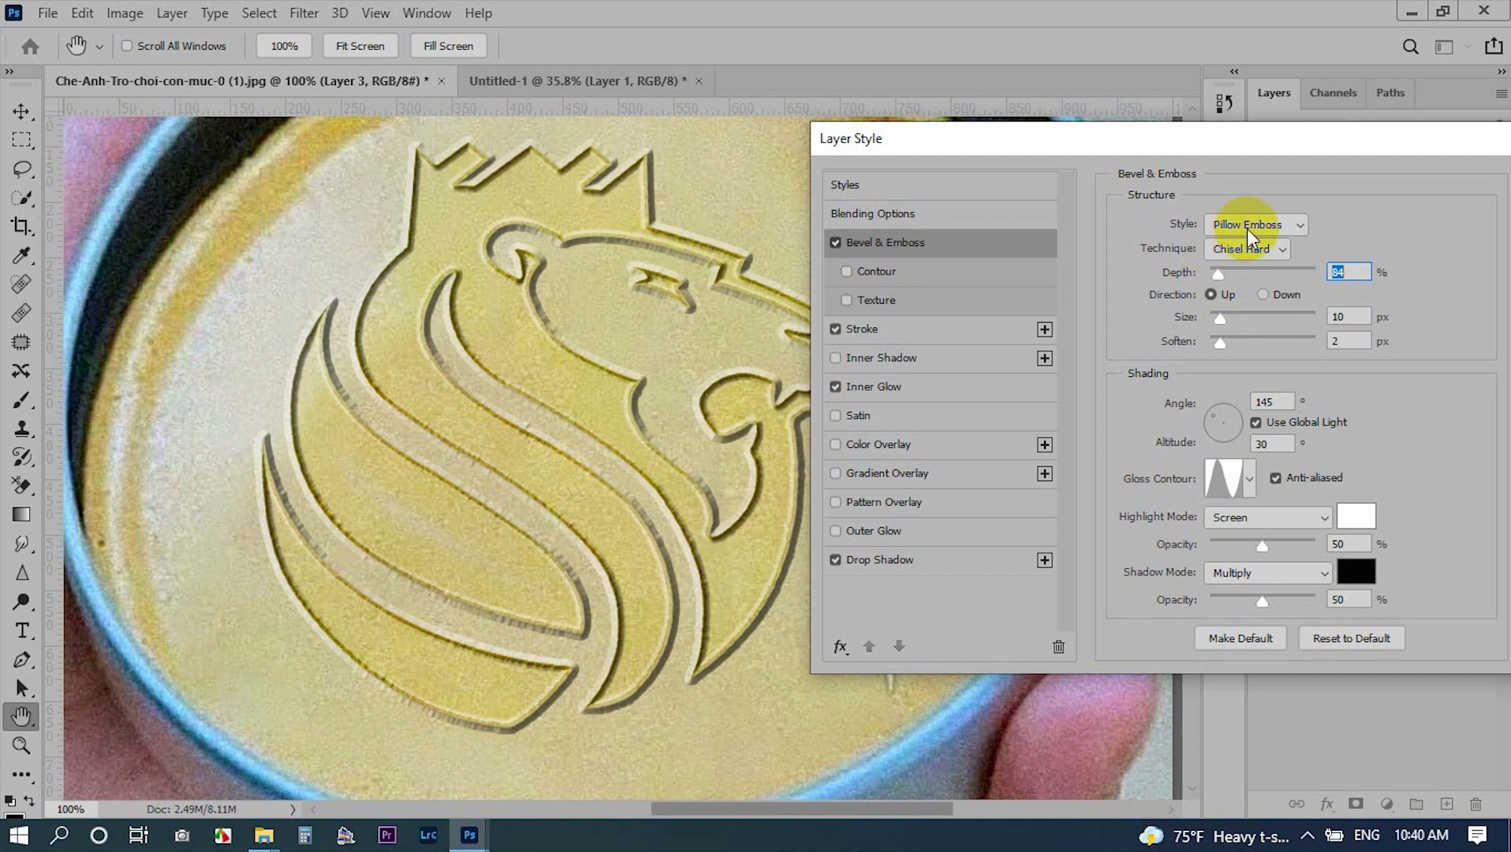
- Try the Emboss and Outer Bevel styles on the logo and return to Pillow Emboss
left_click(1247, 228)
left_click(1217, 277)
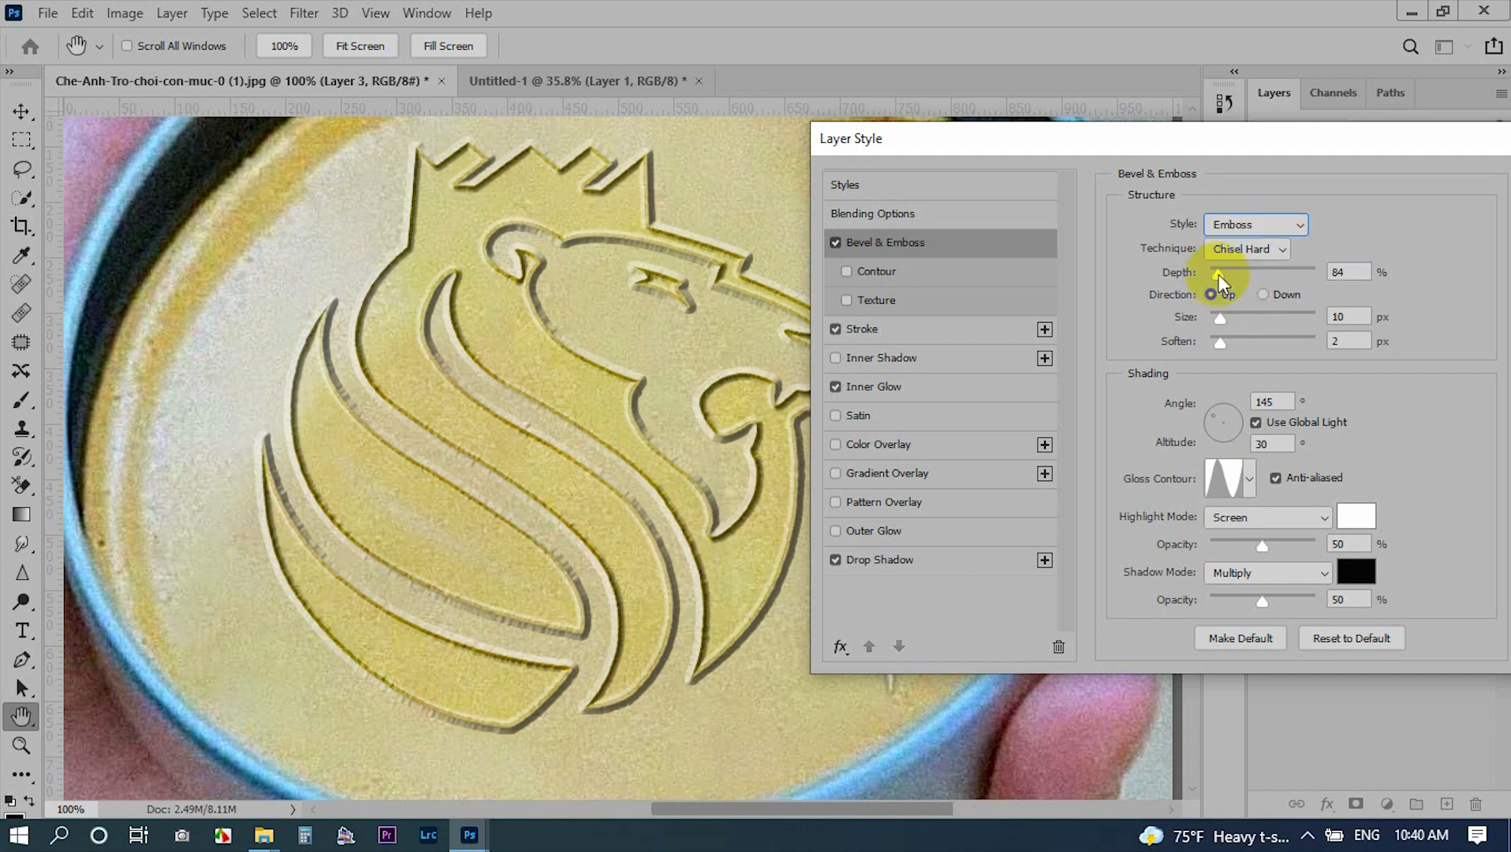
left_click(1246, 225)
left_click(1253, 245)
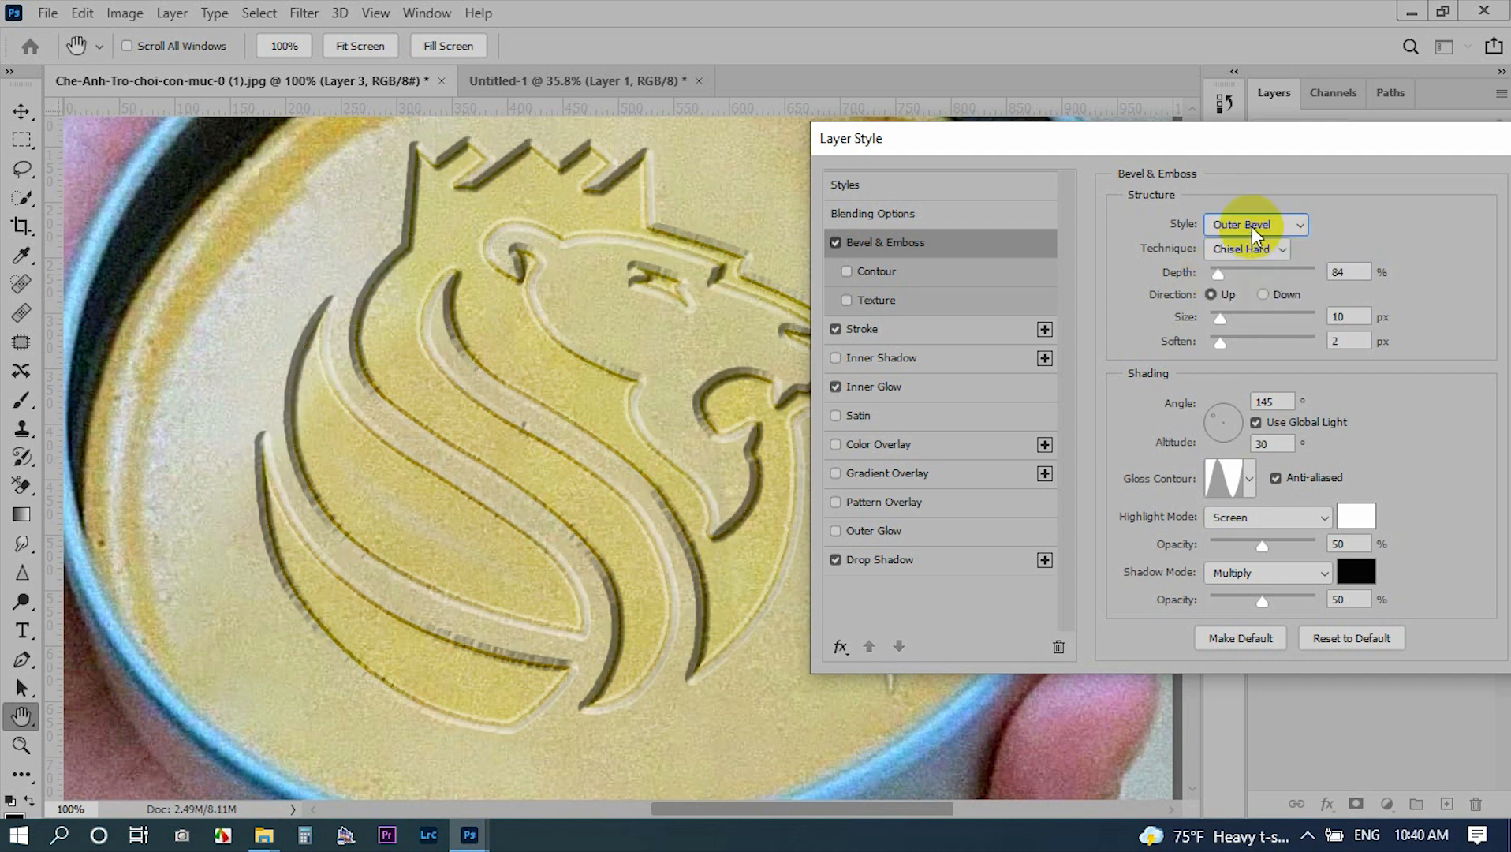
left_click(1250, 225)
left_click(1236, 294)
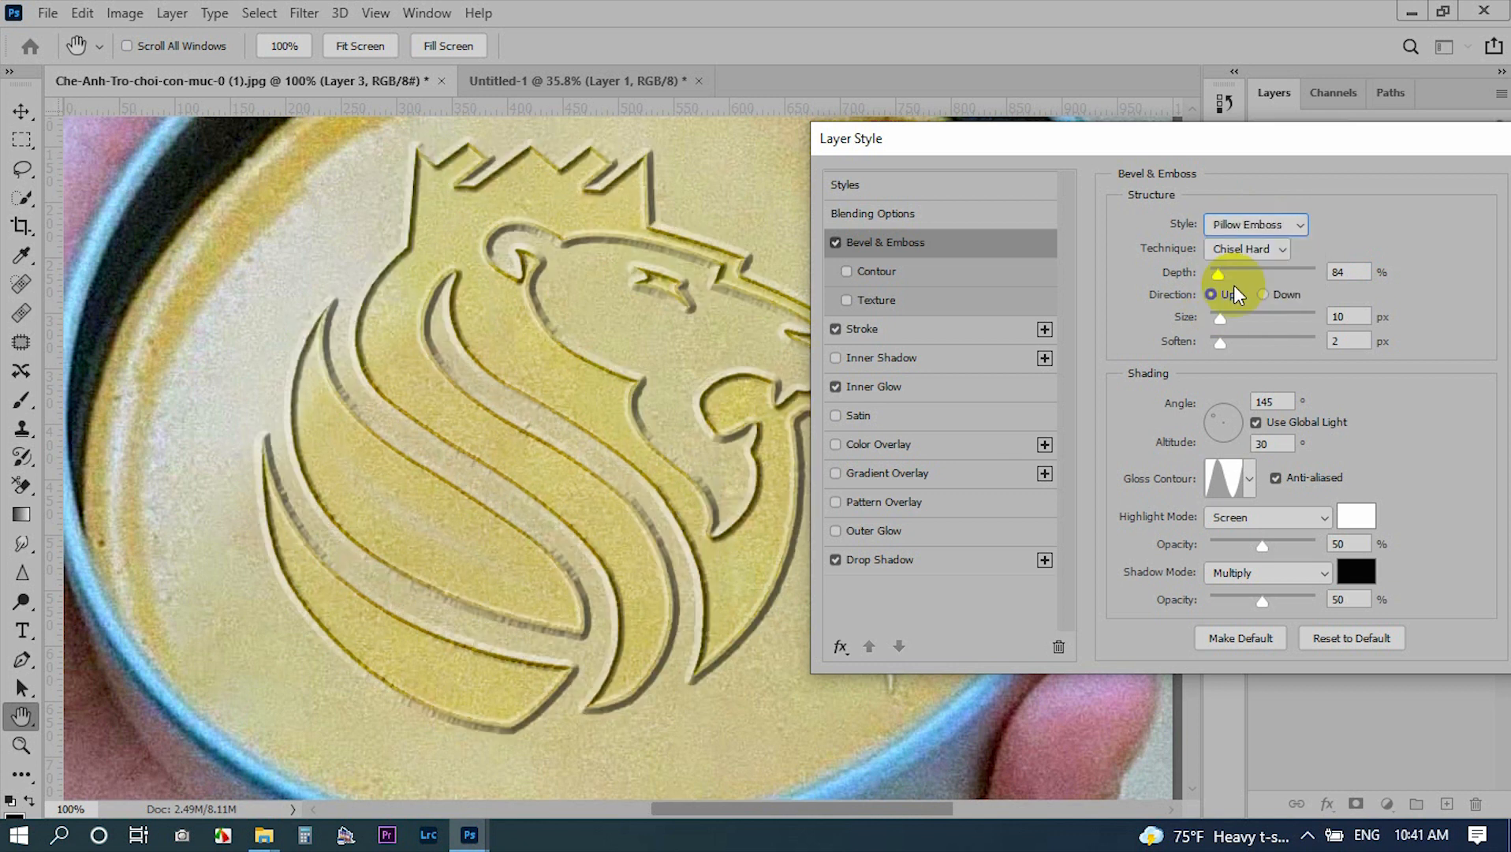
- Set the bevel's depth to 50% and toggle the effect to compare, leaving it enabled
double_click(1349, 272)
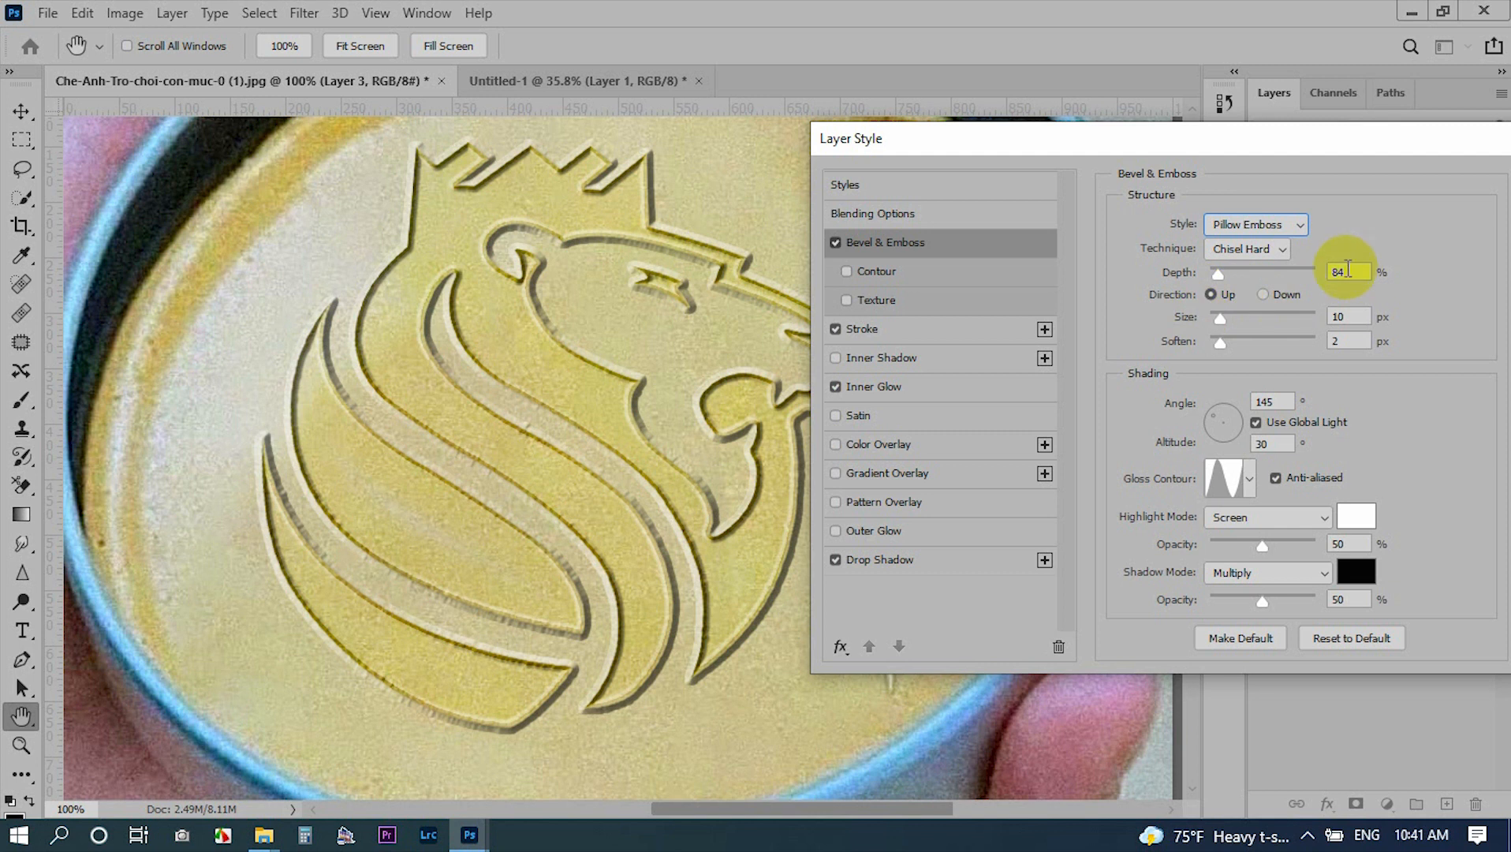
type("50")
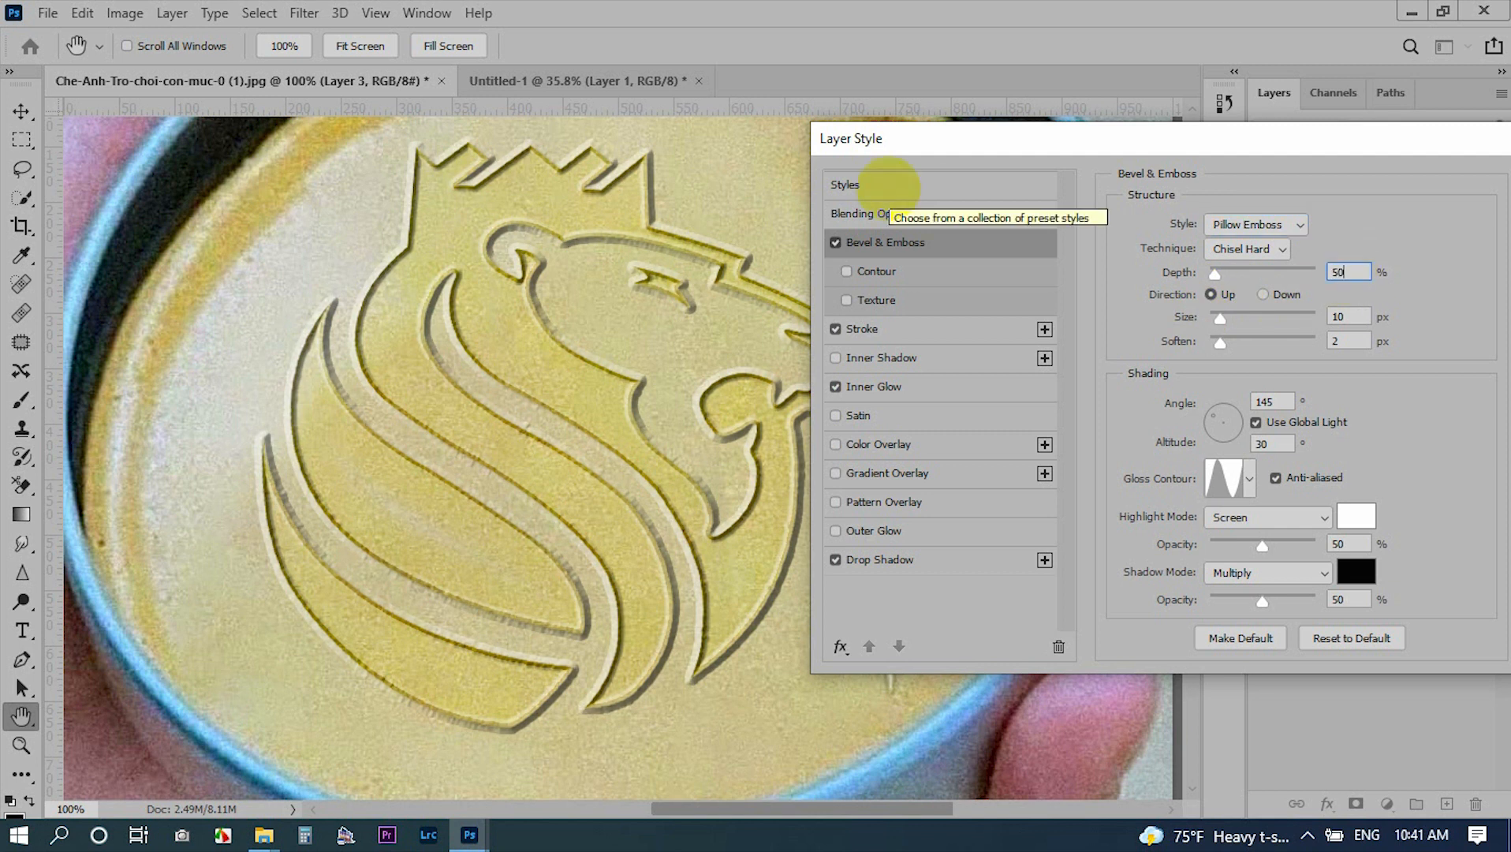
left_click(837, 242)
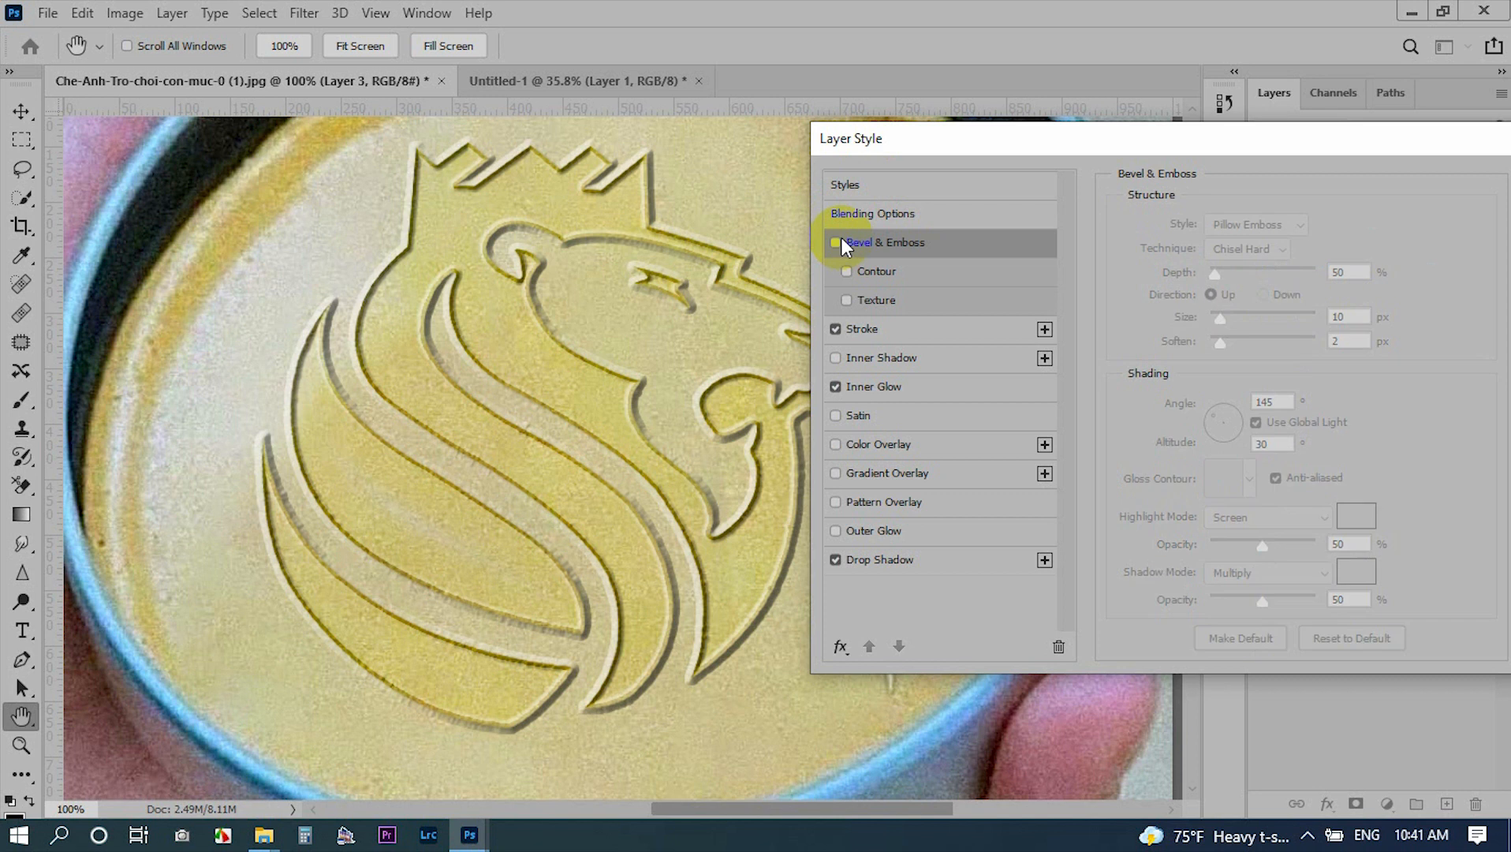
left_click(842, 246)
left_click_drag(1039, 138, 918, 190)
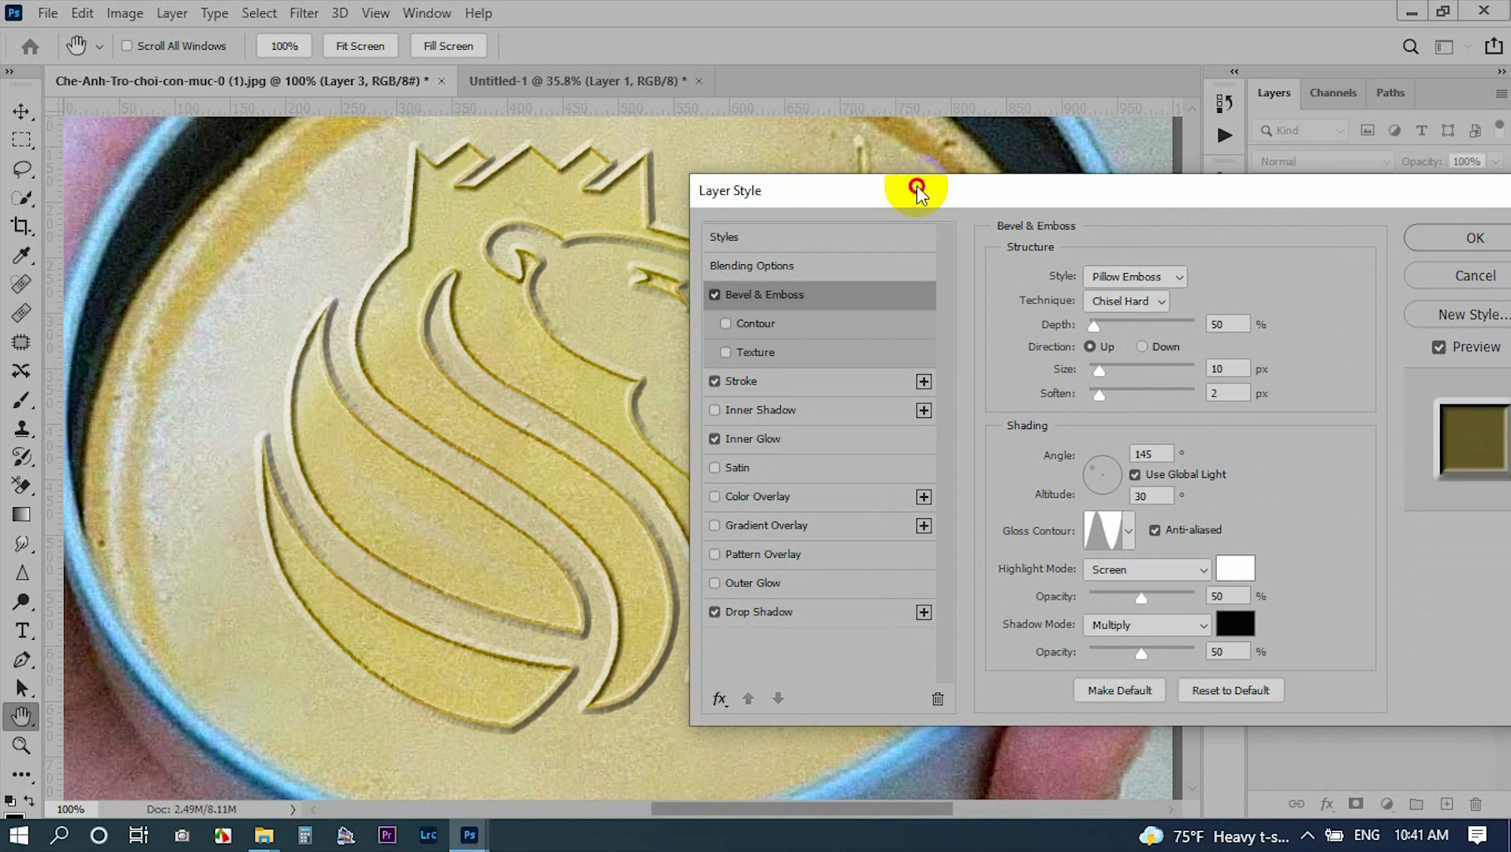
- Set the bevel's highlight colour to light grey #cccccc
left_click(1236, 568)
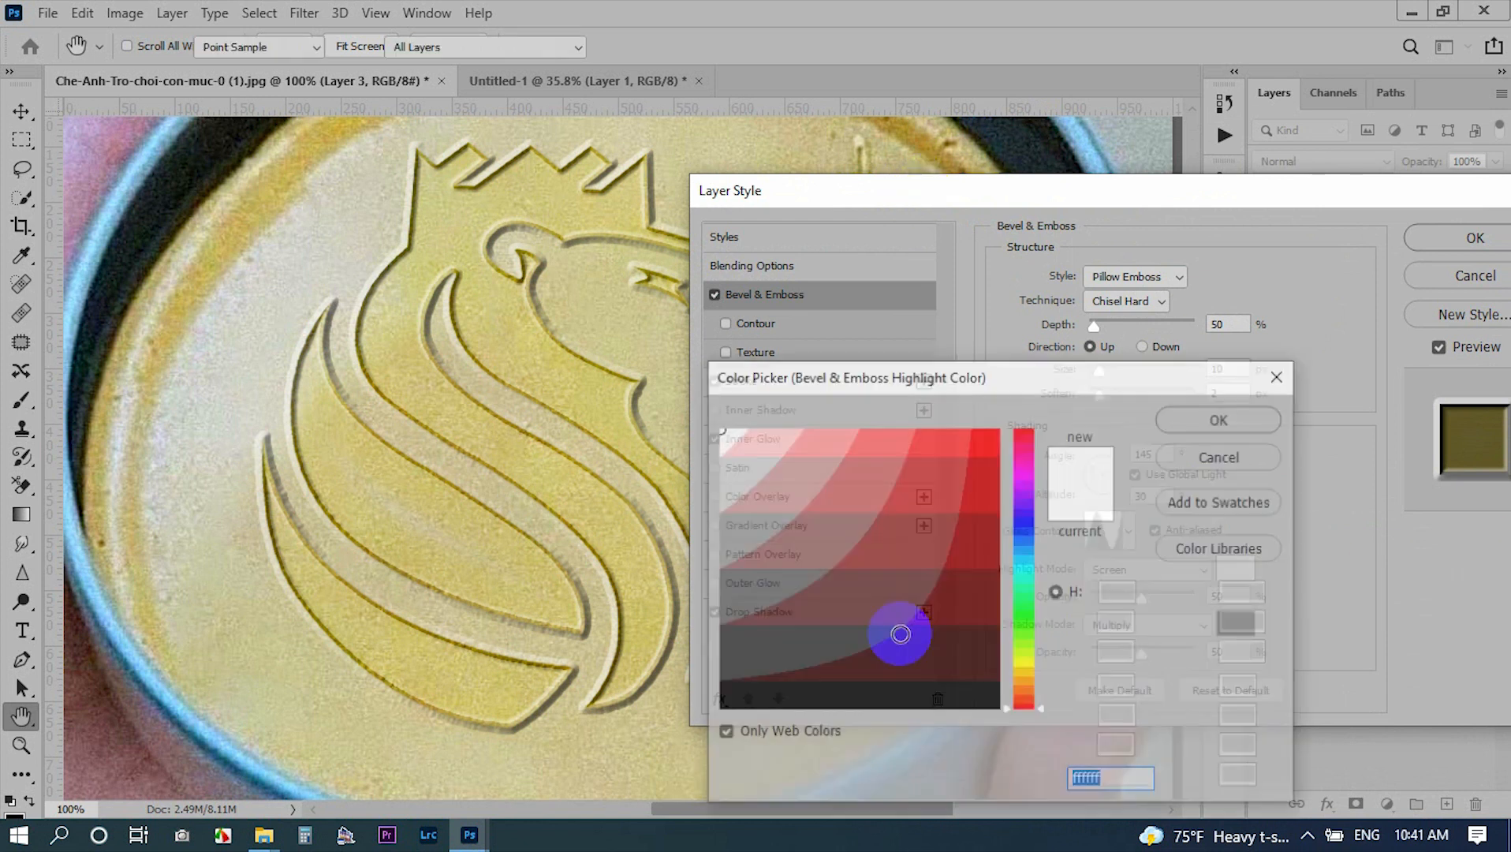
left_click(314, 246)
left_click(1202, 411)
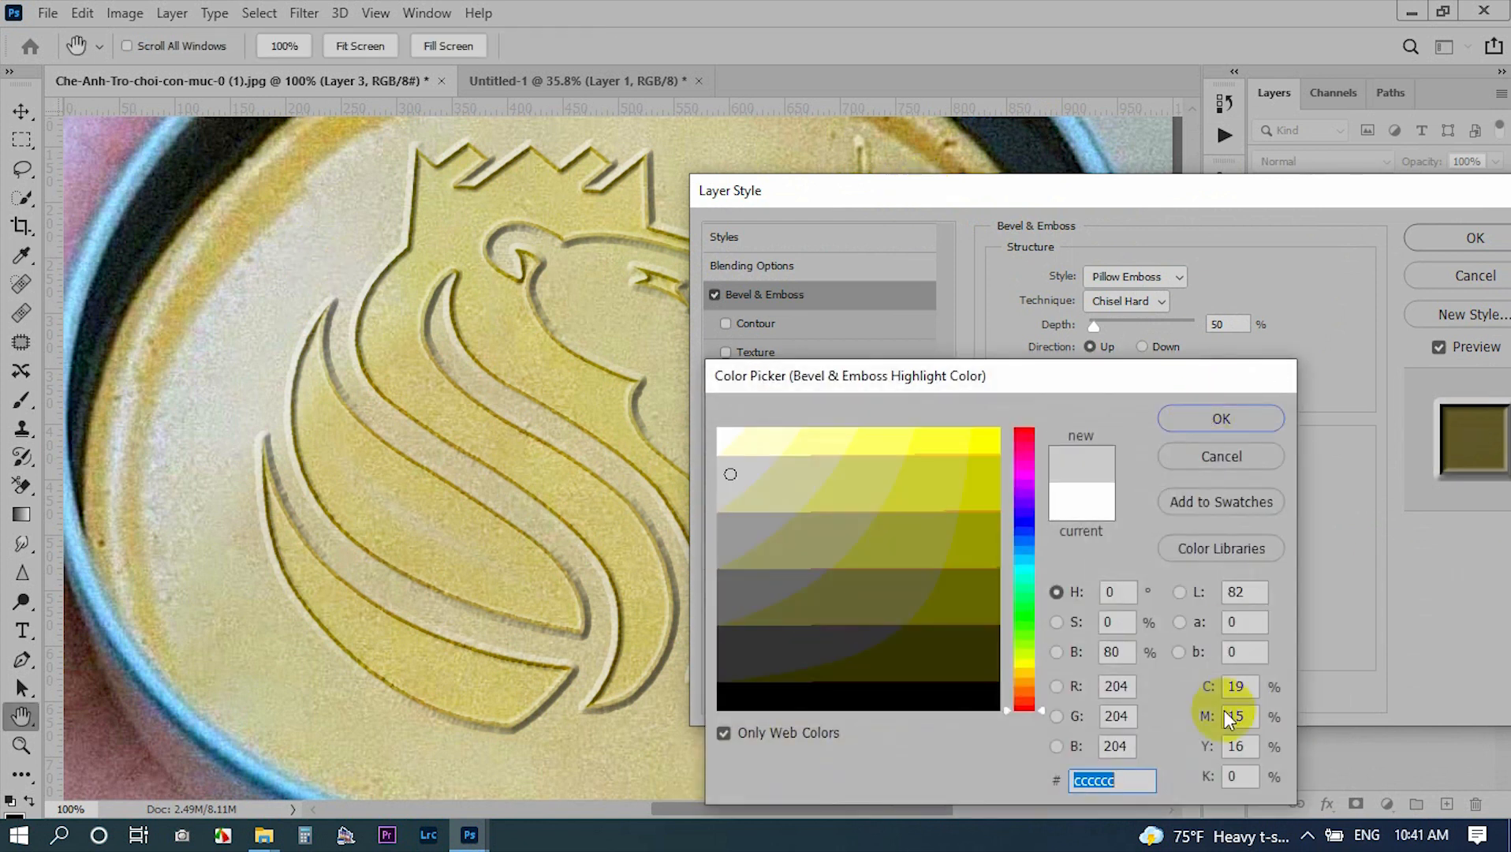
- Sample candy tones for the bevel's shadow colour, settle on a saturated orange-yellow, and toggle the bevel to compare, leaving it enabled
left_click(1221, 627)
left_click(230, 223)
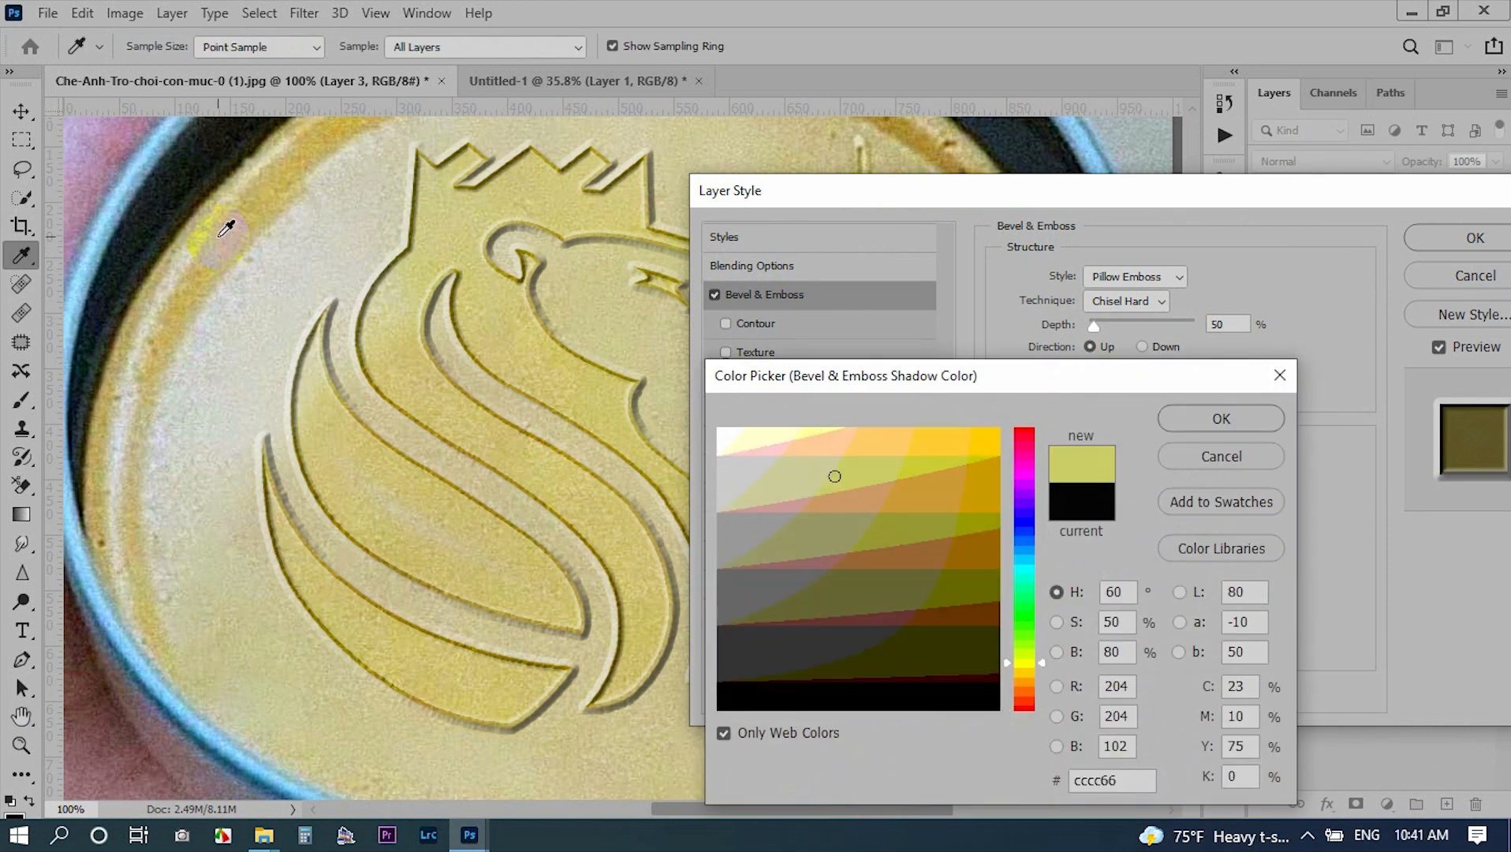
left_click(273, 228)
left_click(518, 317)
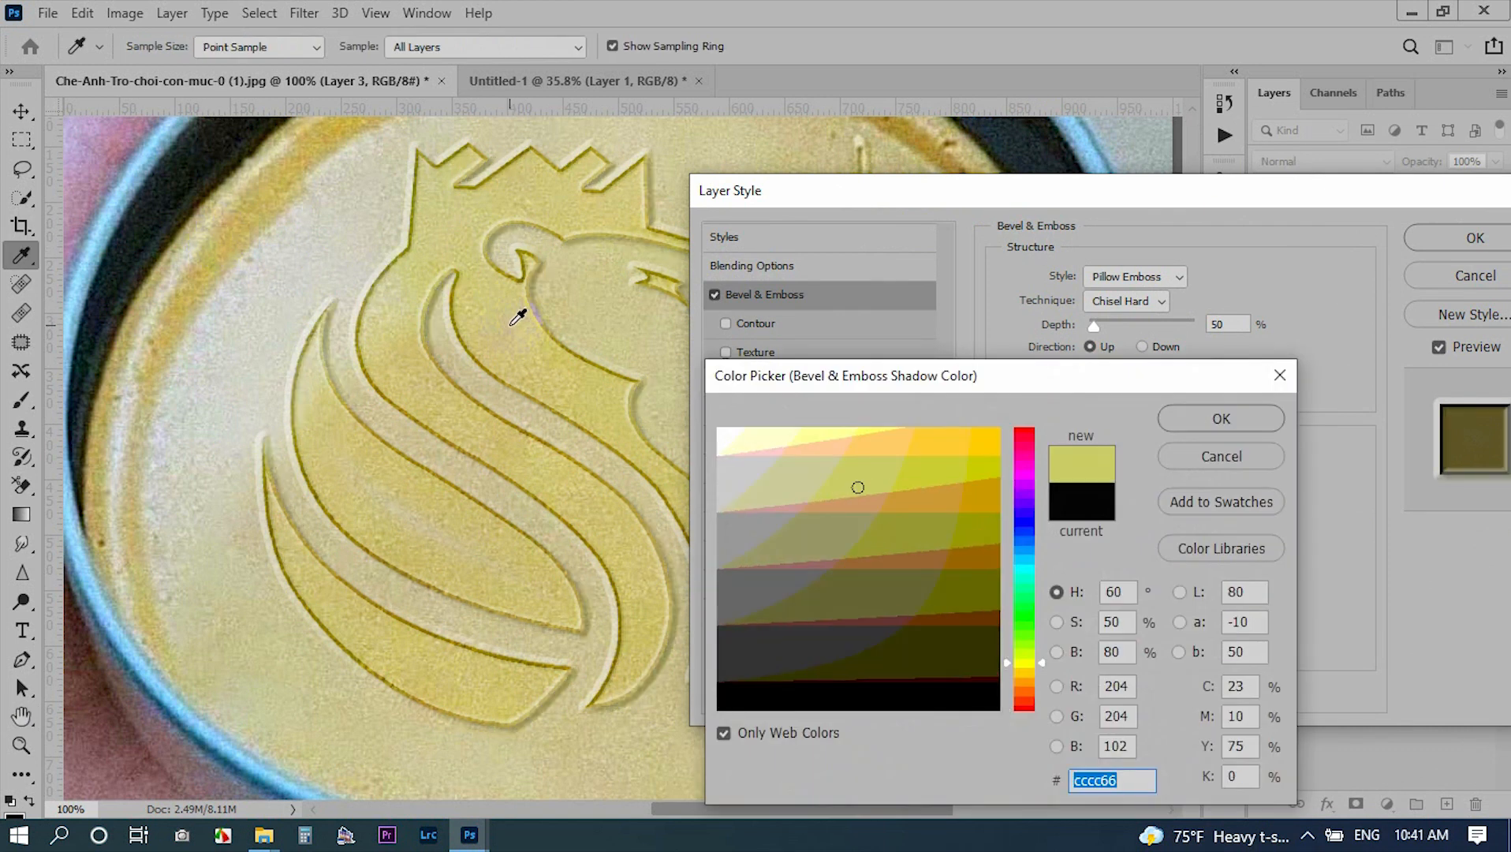
left_click(262, 205)
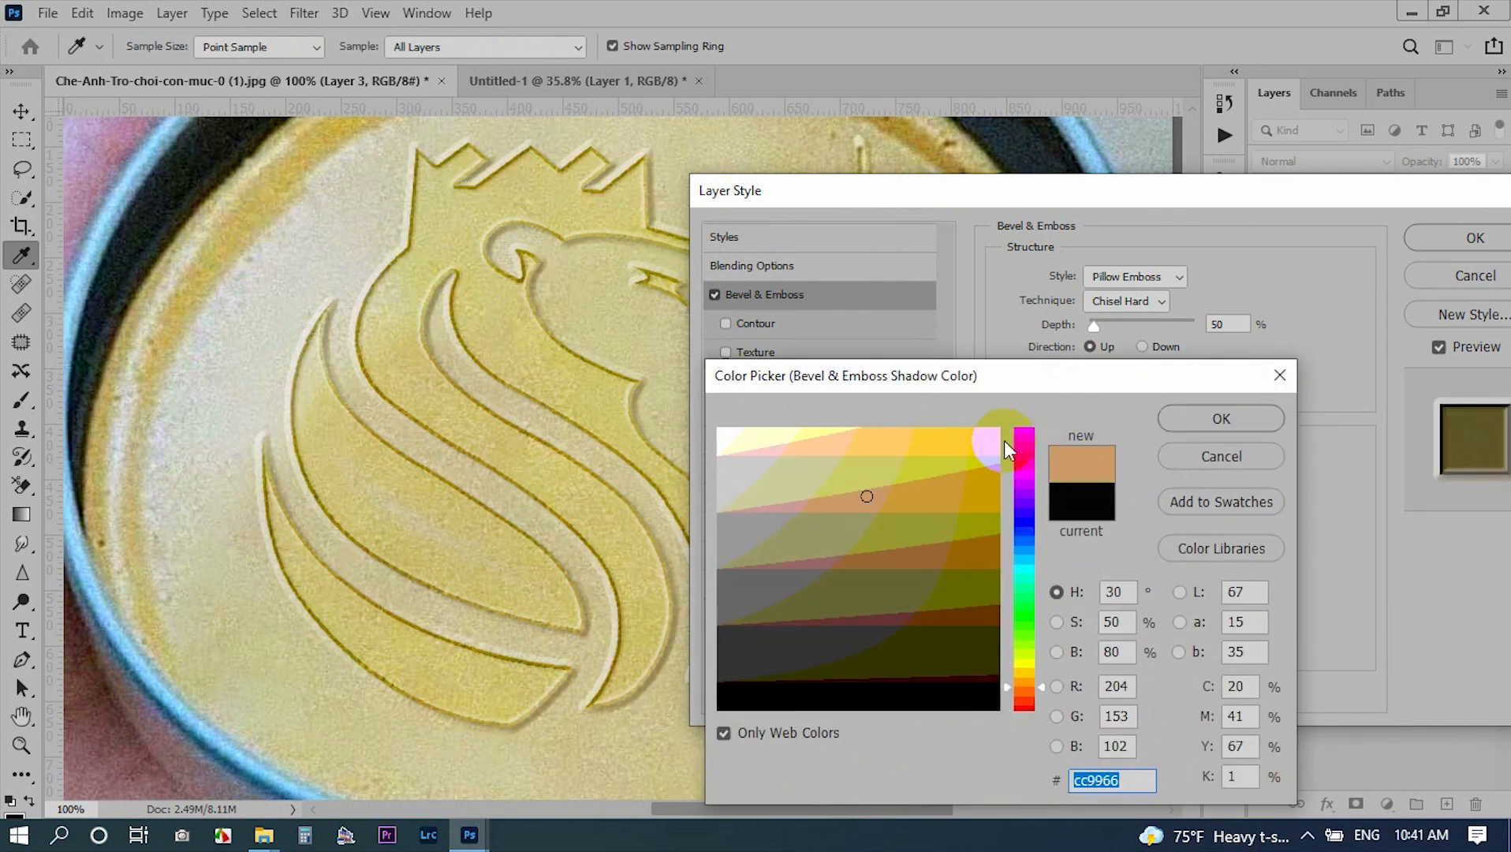
left_click(1001, 435)
left_click(1165, 413)
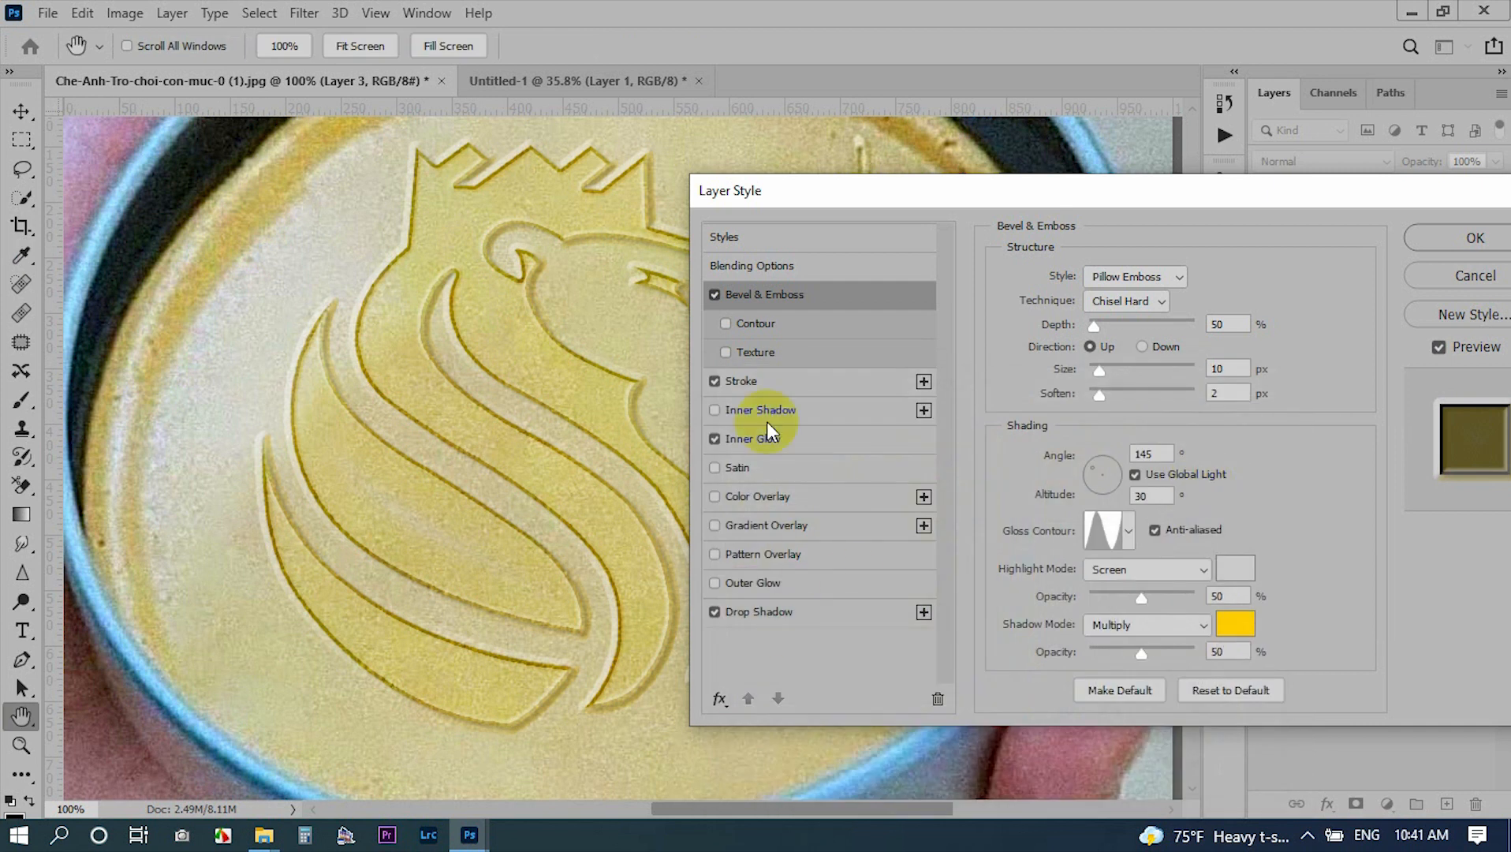
left_click(716, 296)
left_click(716, 296)
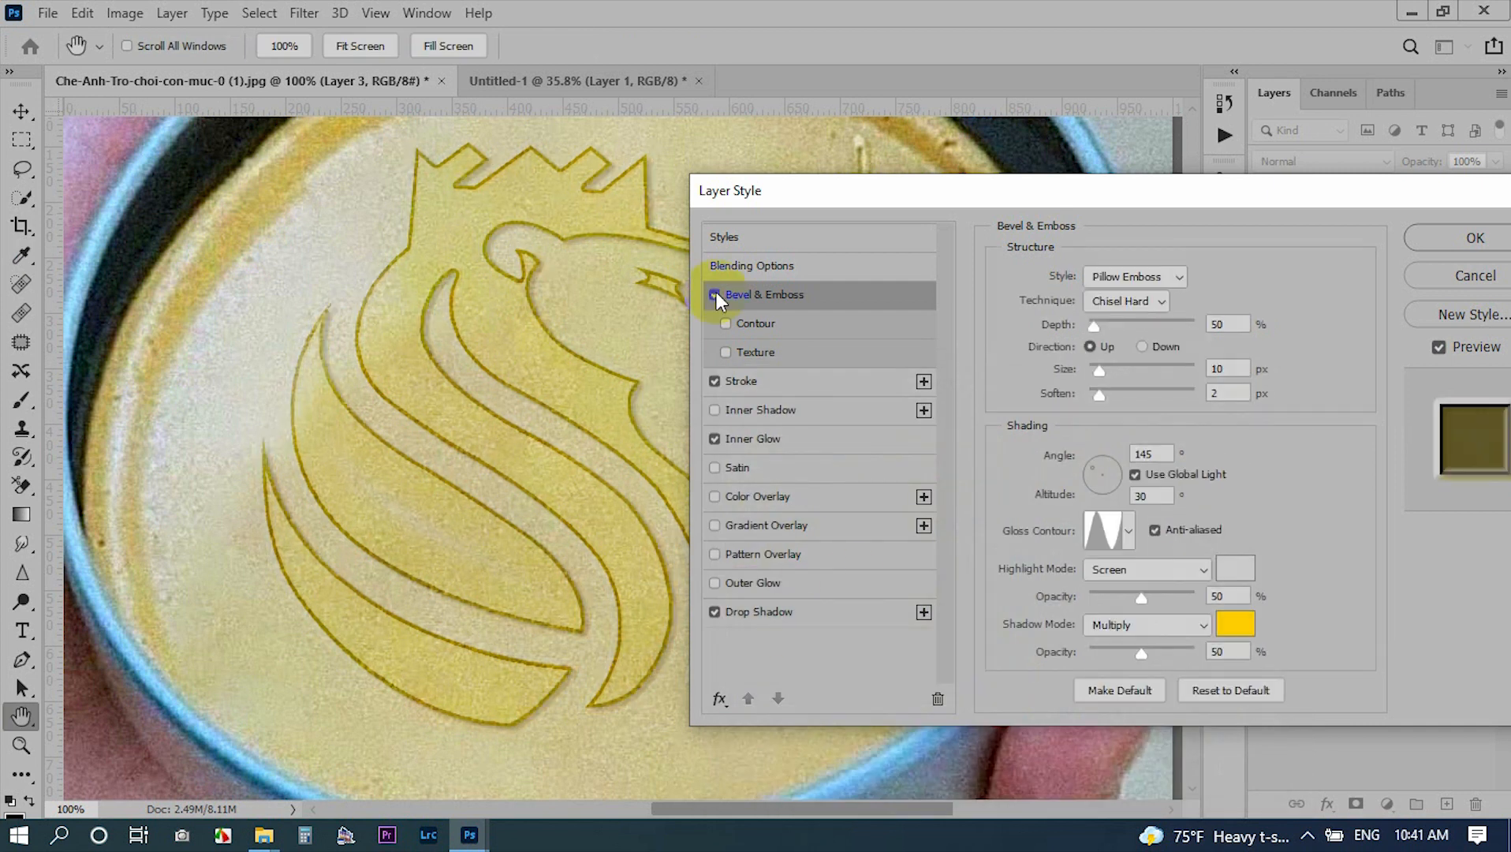
- Set the bevel's depth to 40% and apply the layer styles to the lion logo
left_click_drag(794, 200, 676, 260)
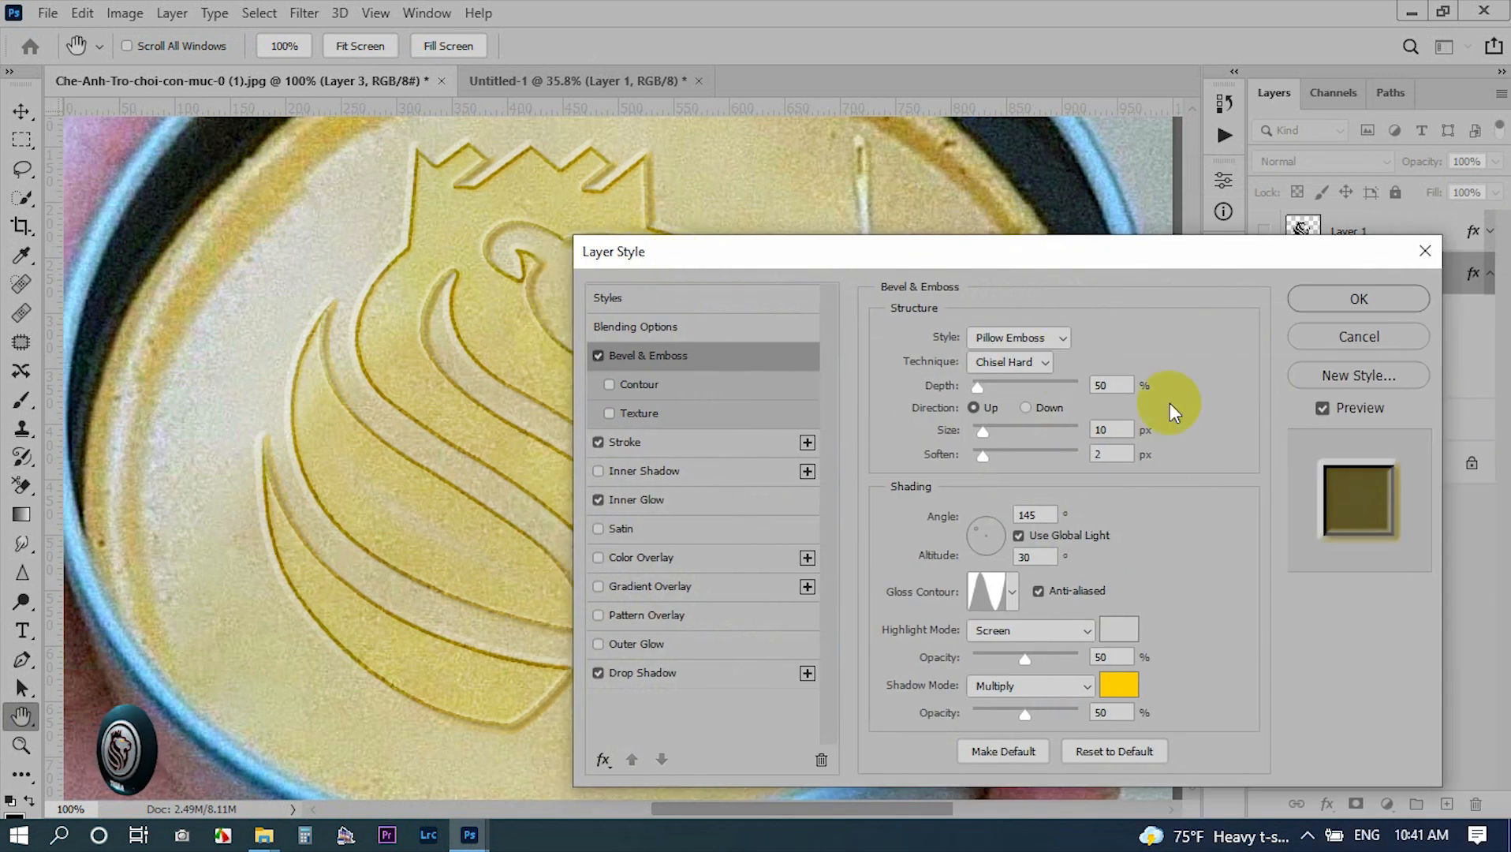
left_click(1108, 385)
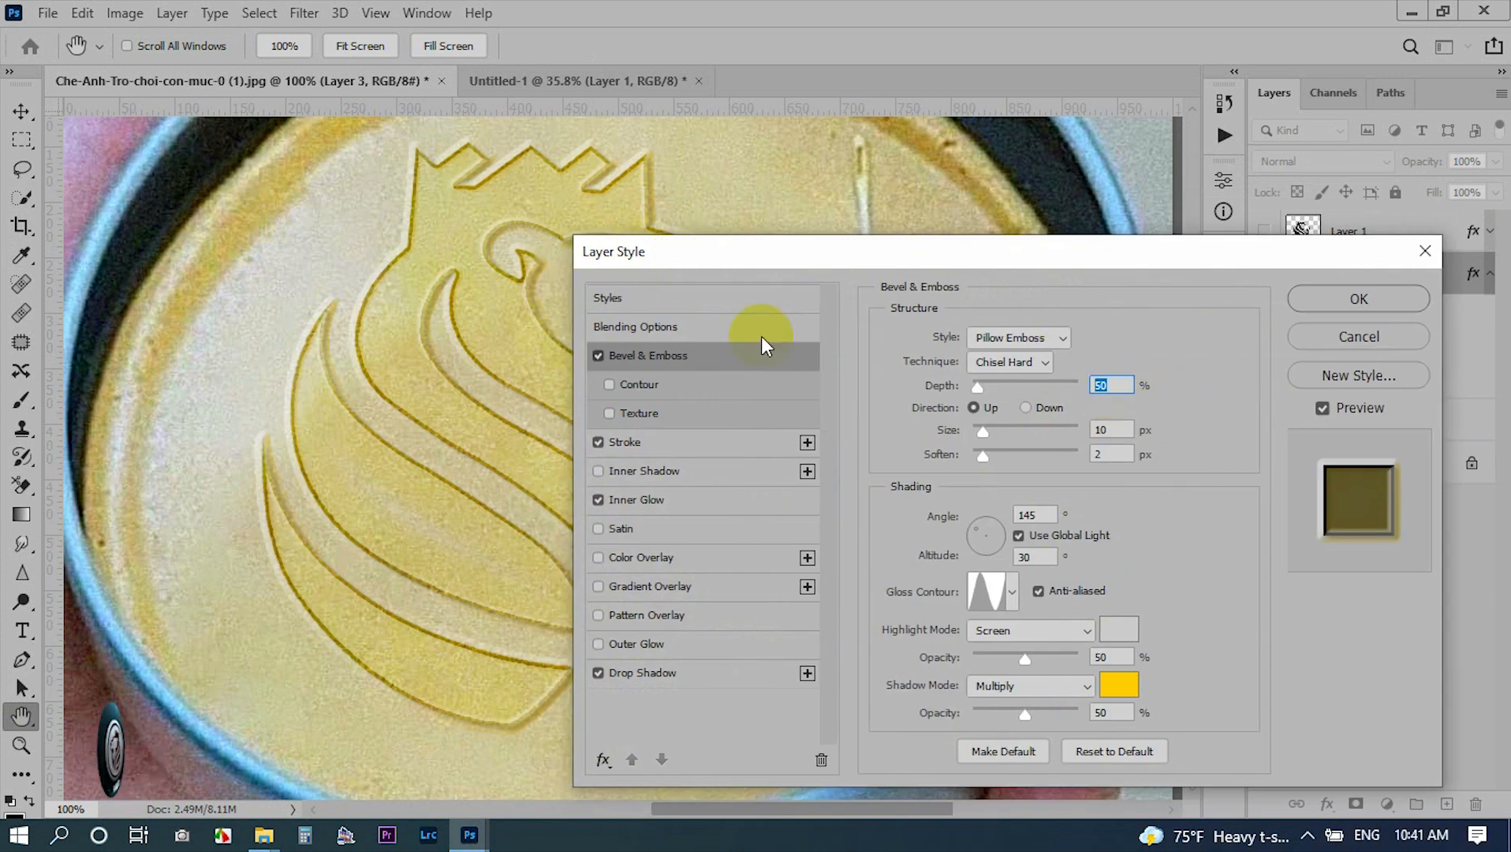
type("45")
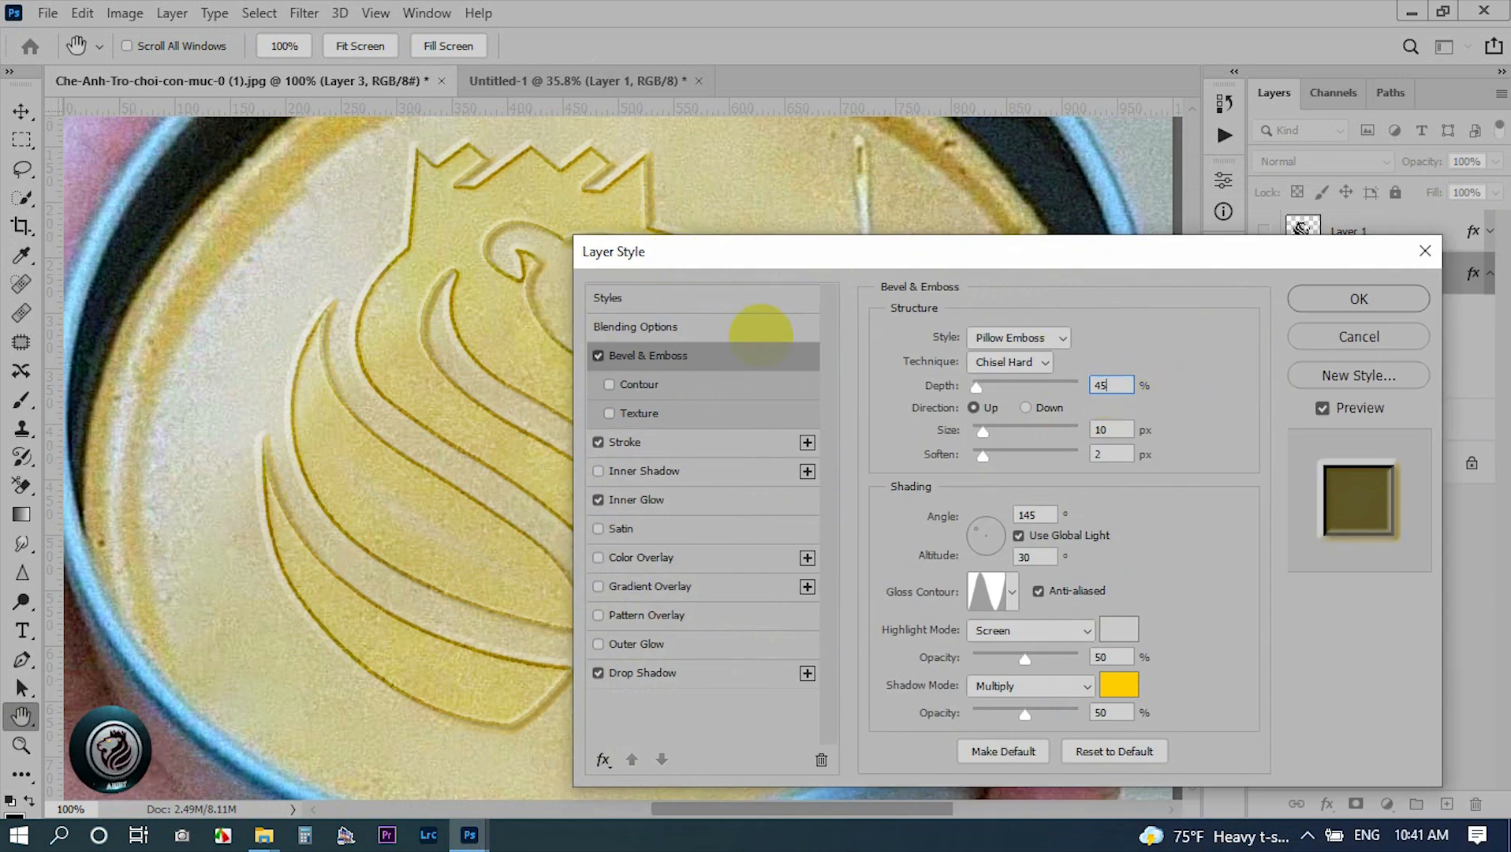
key("BackSpace")
type("0")
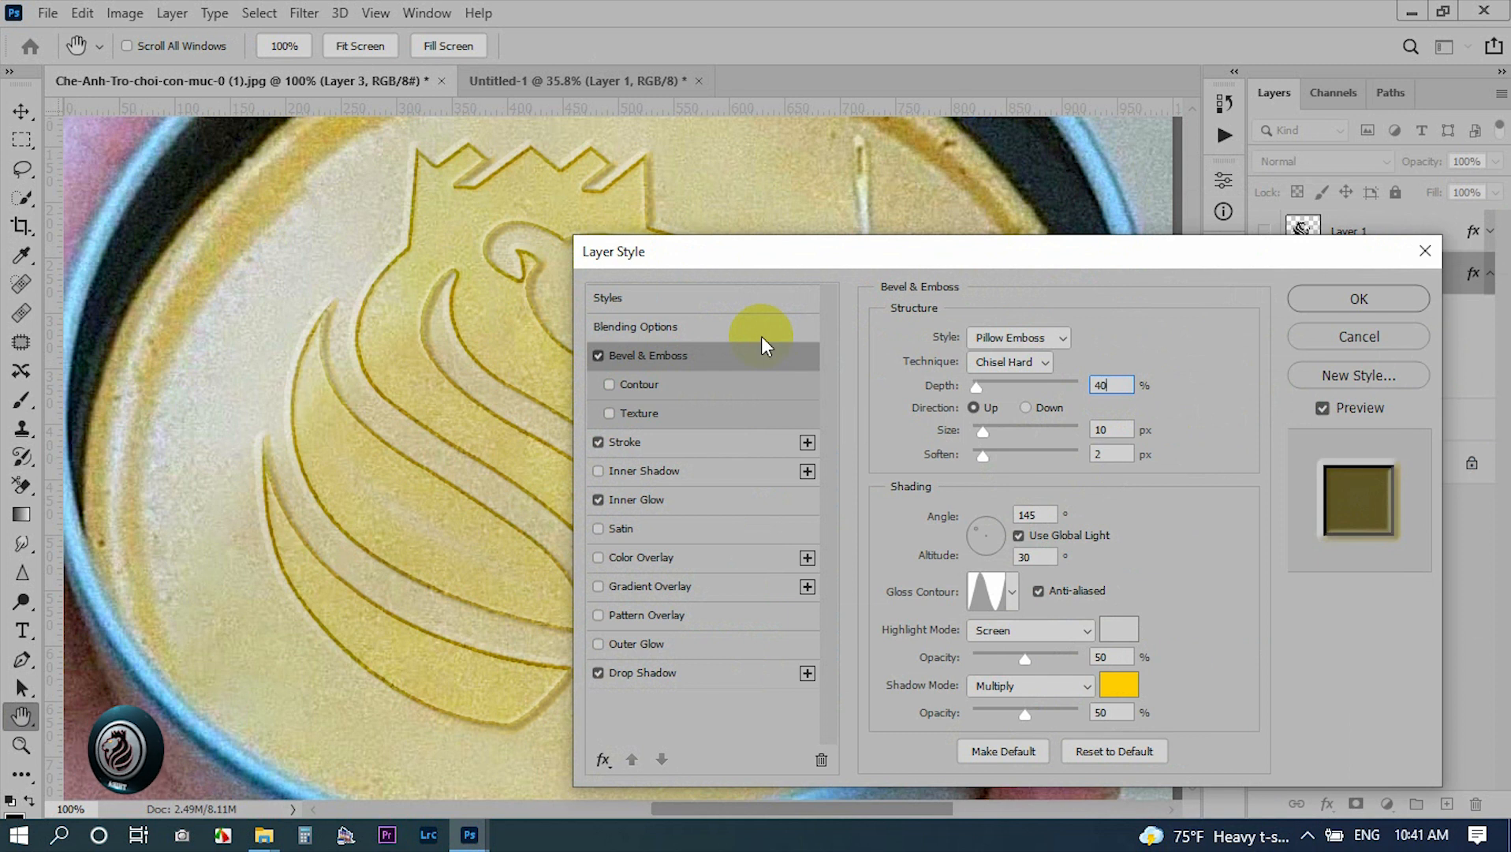
key("Return")
- Fit the whole image in view and compare the candy with Layer 3 hidden and shown, leaving it visible
key("m")
key("ctrl+0")
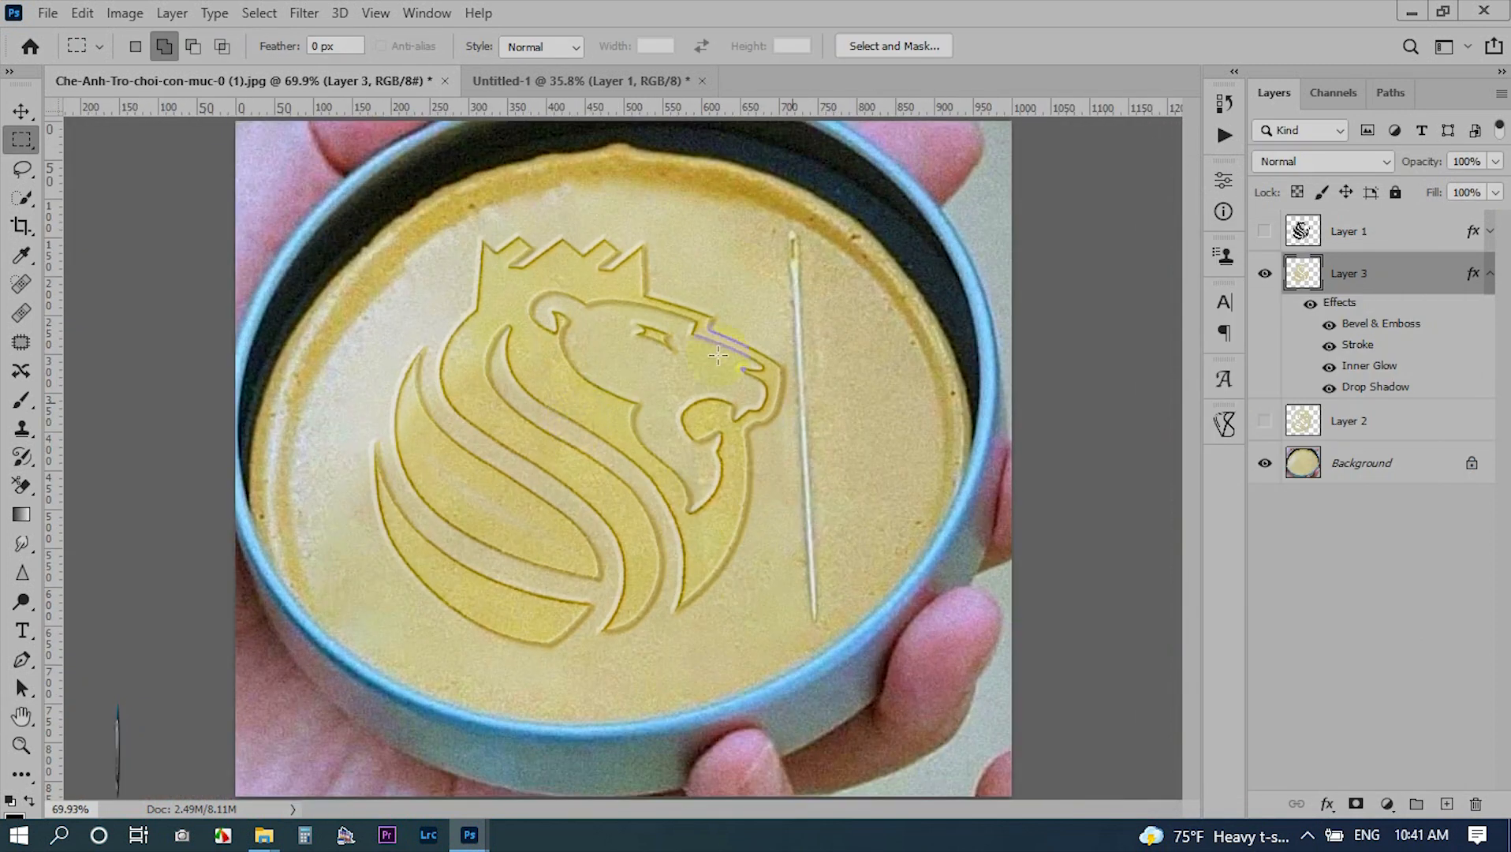
left_click(1259, 276)
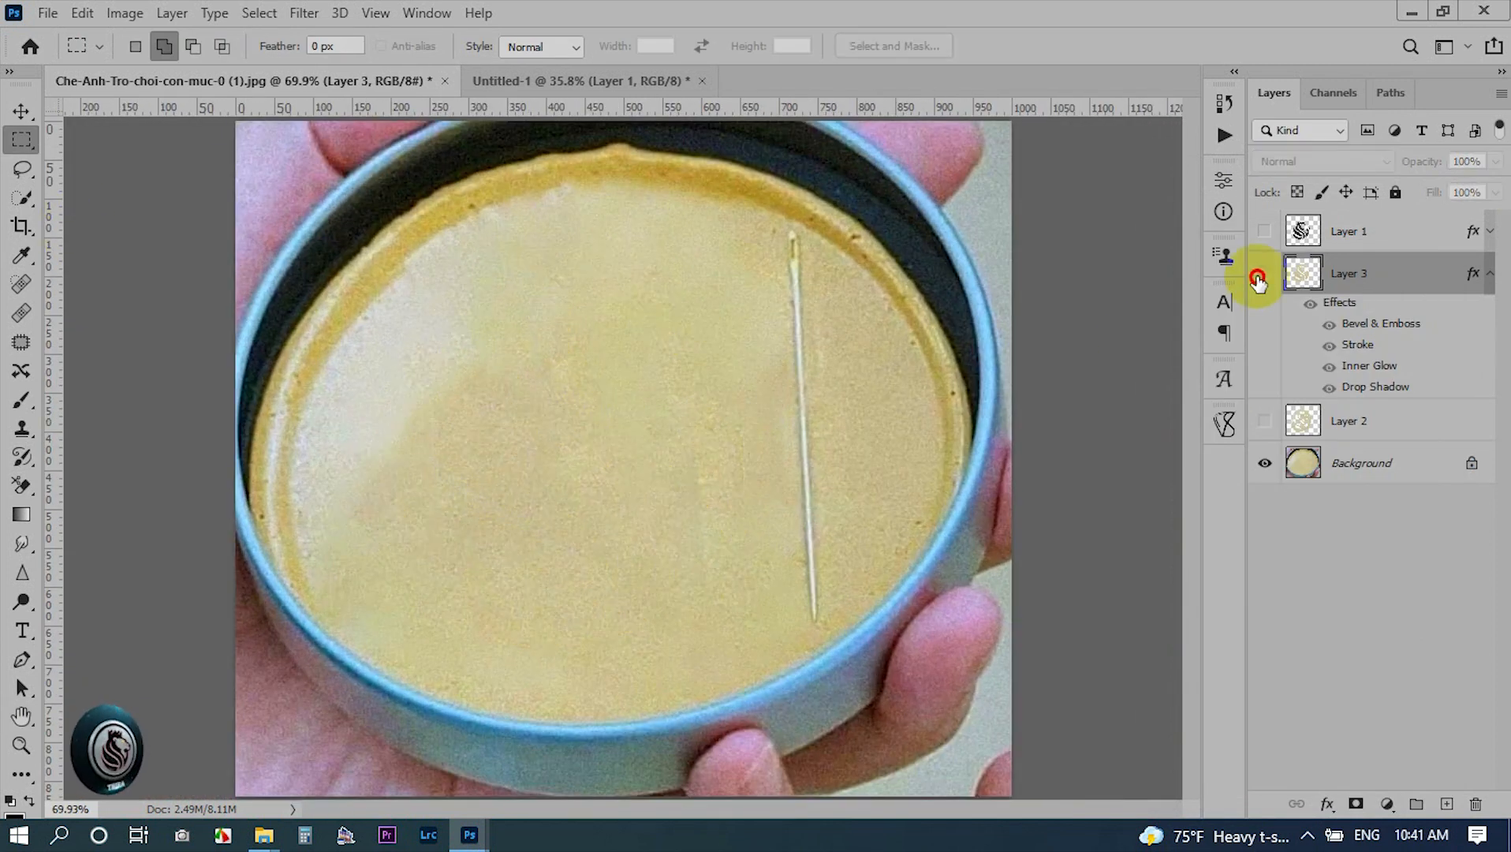
left_click(1259, 277)
left_click(1259, 277)
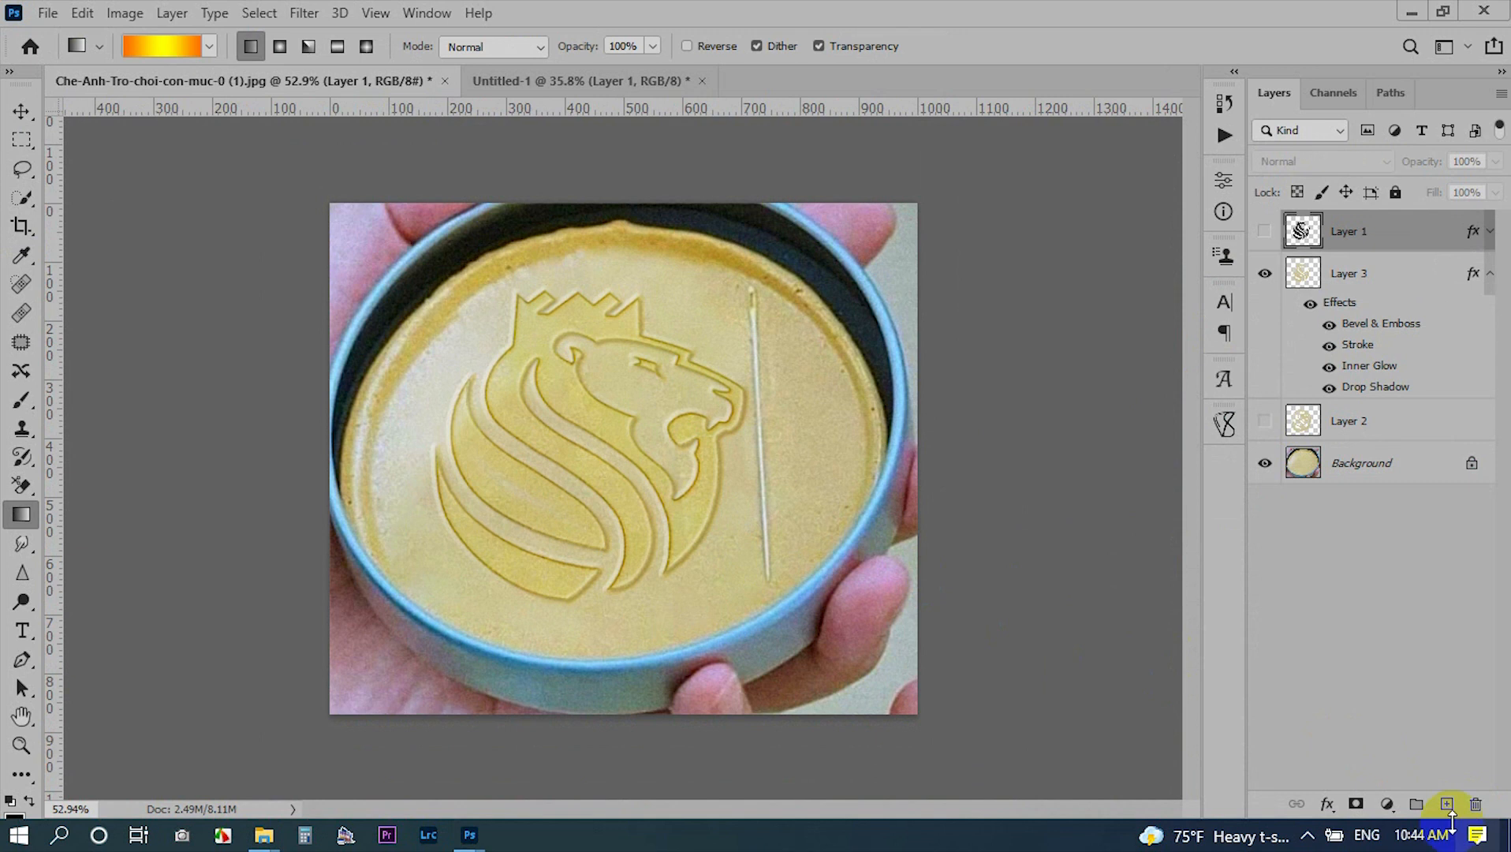
- Add a new layer above Layer 1 and fill it with a diagonal orange-yellow-orange linear gradient
left_click(1448, 805)
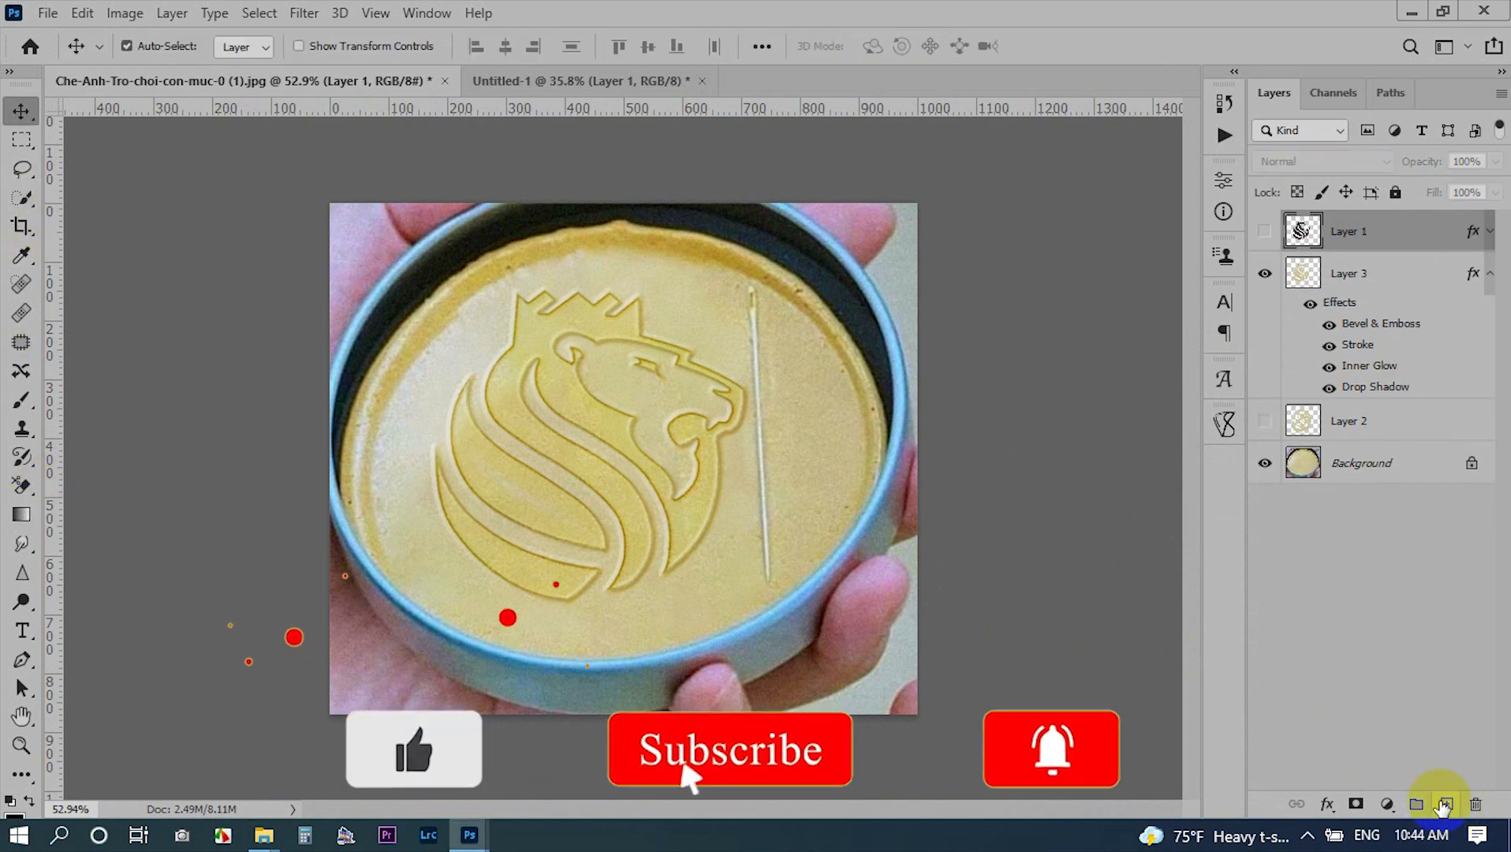
left_click(1446, 805)
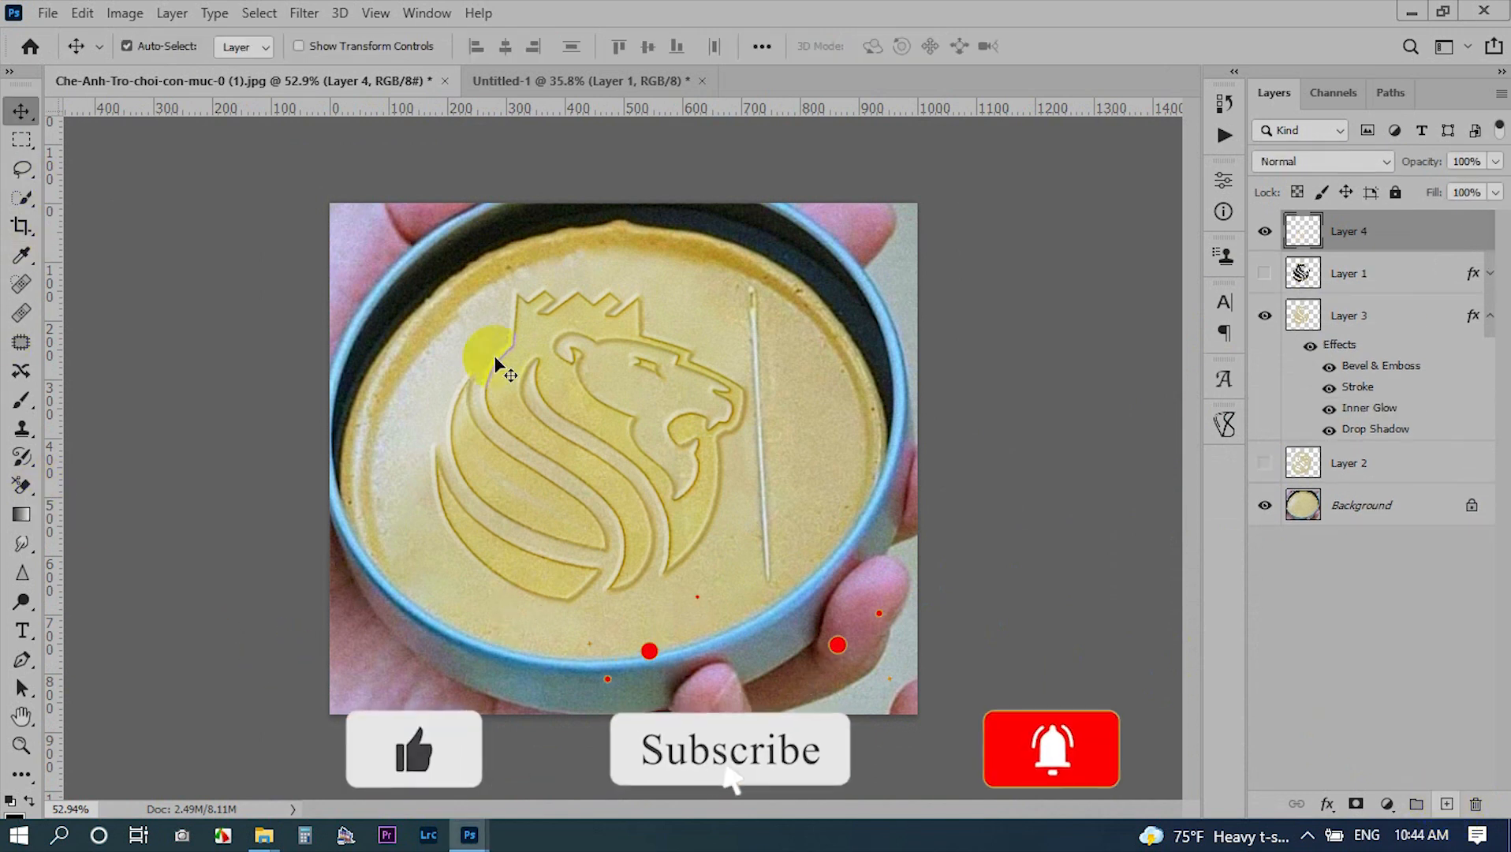
left_click(26, 516)
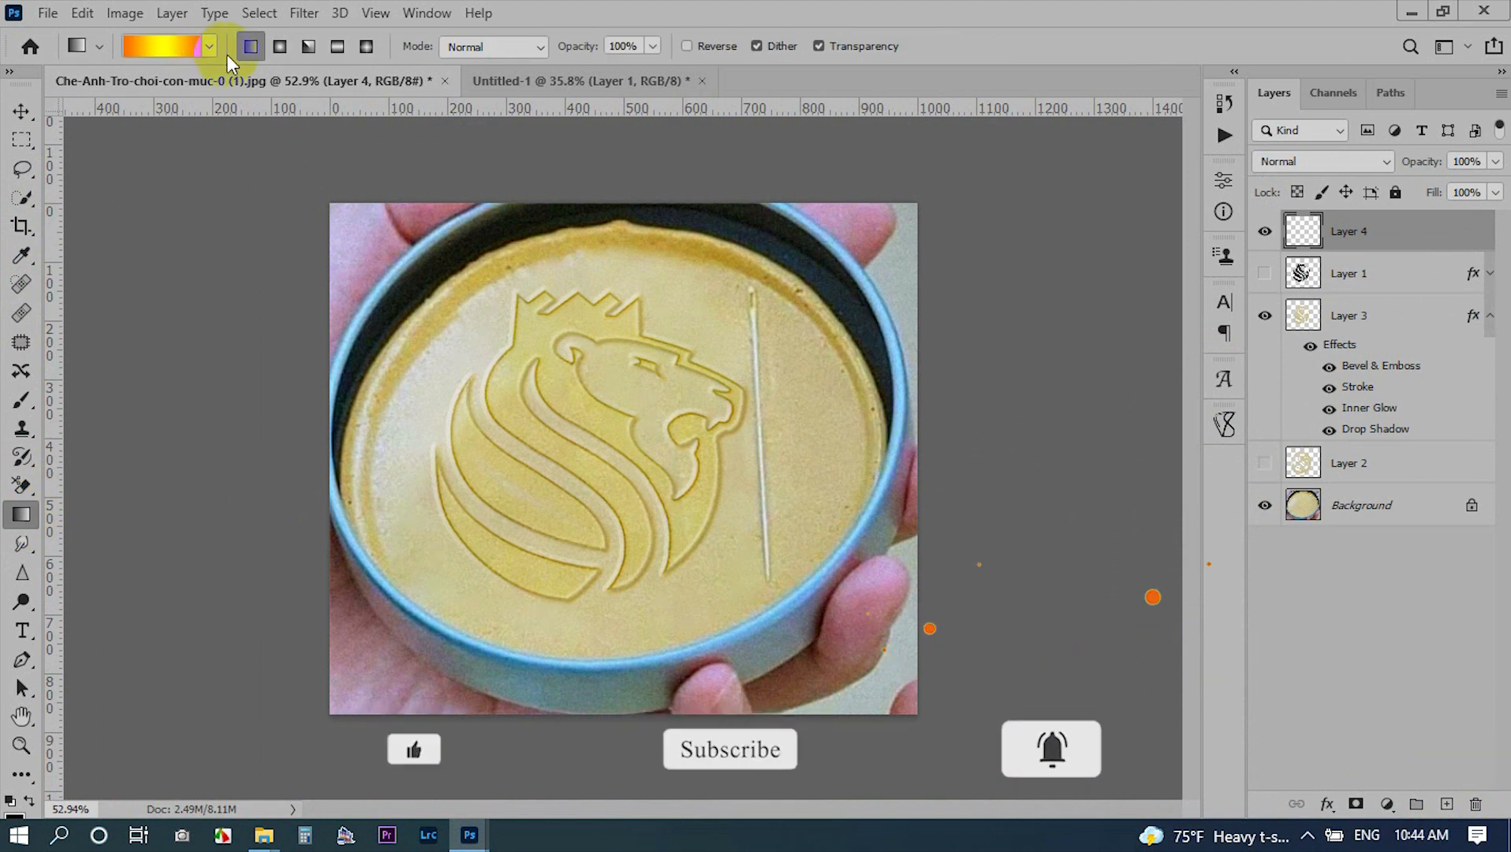
left_click(208, 46)
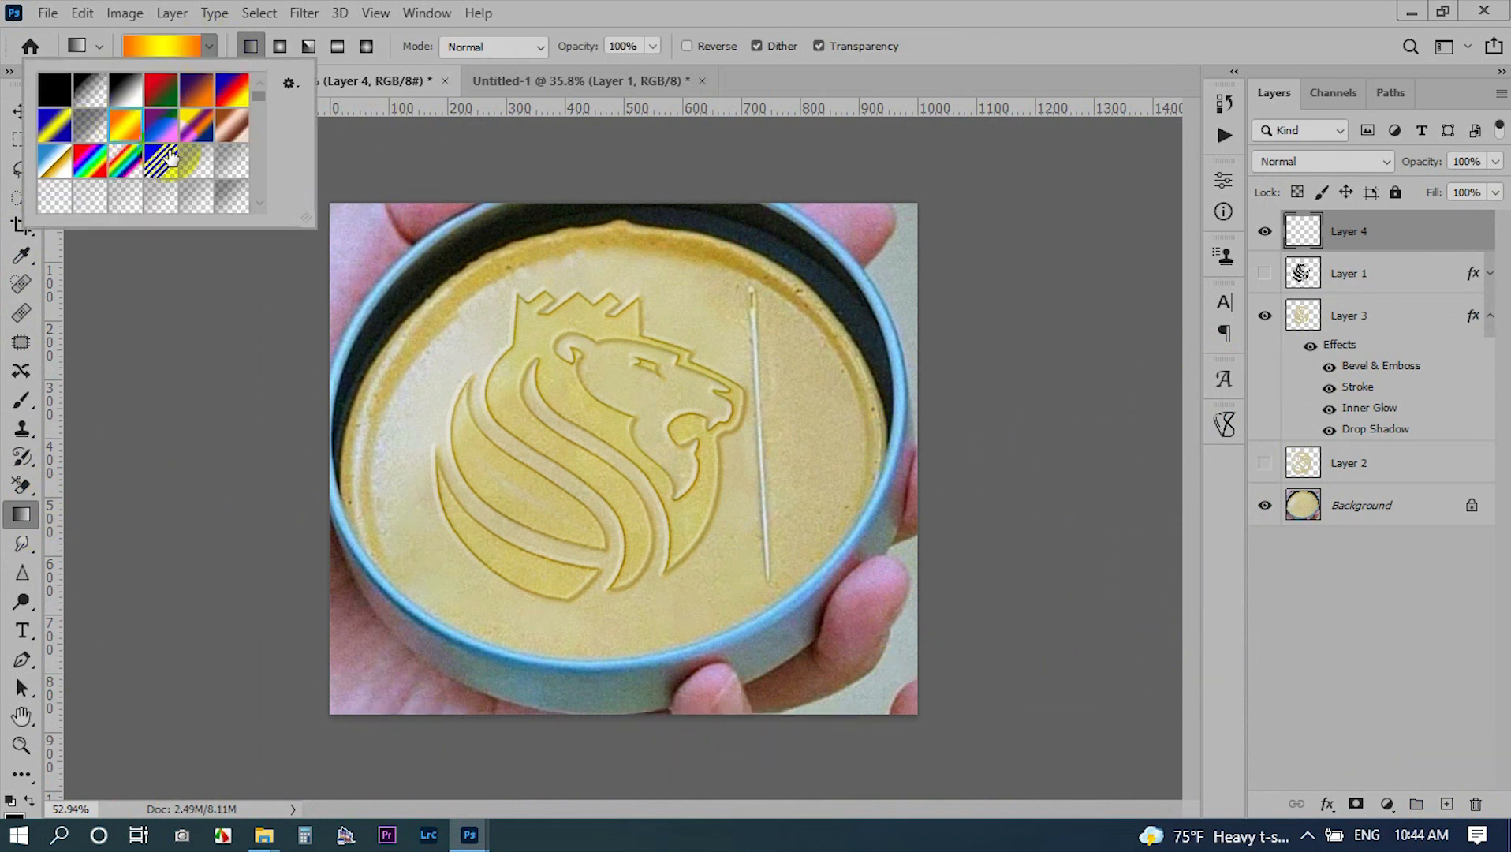
left_click_drag(758, 228, 418, 541)
left_click(851, 388)
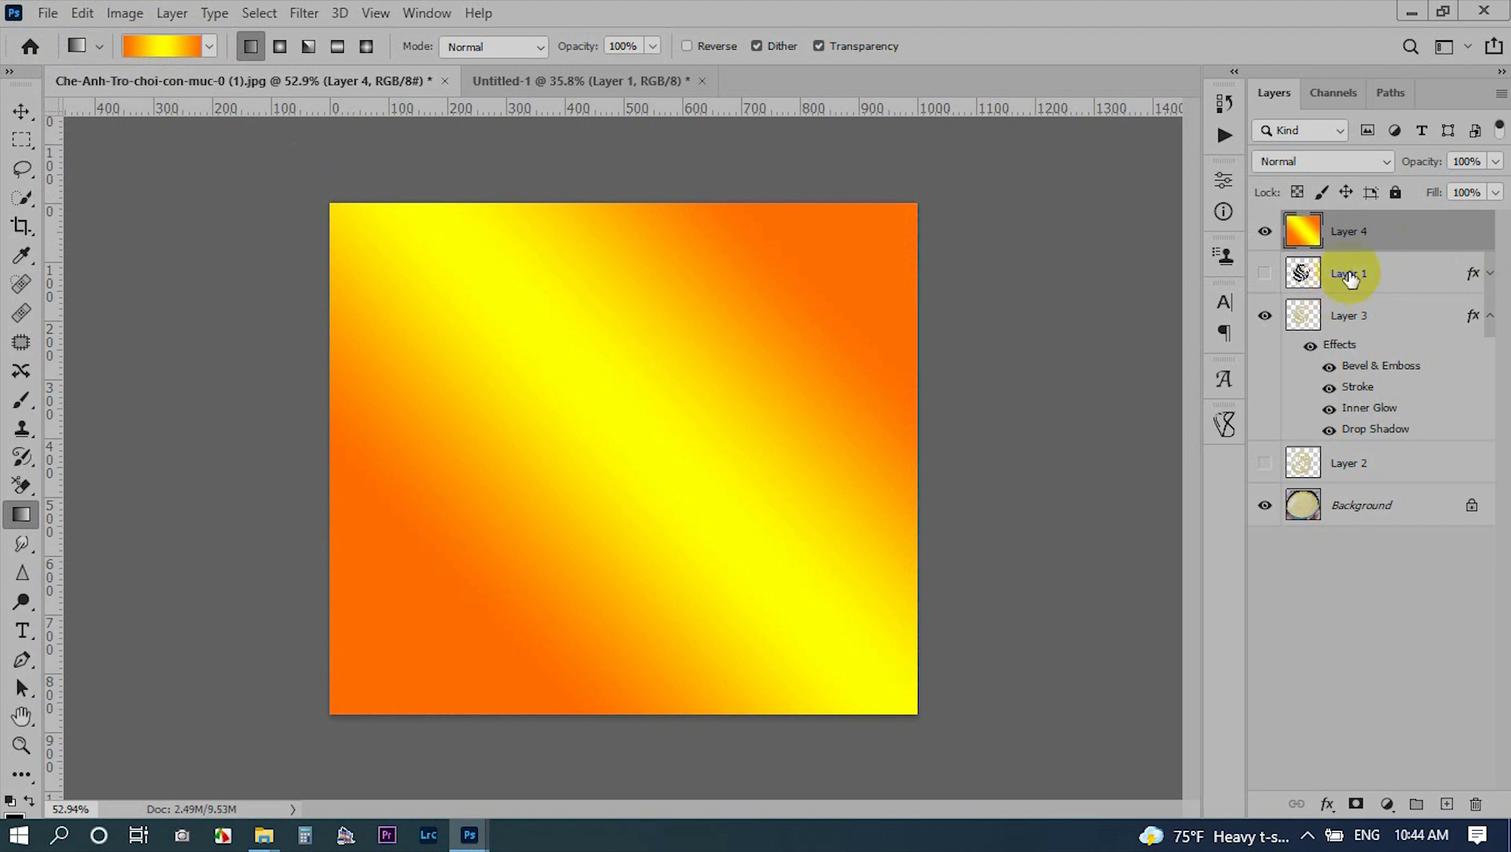
- Mask the gradient layer with the lion outline loaded from Layer 1 and set its blend mode to Color Burn
left_click(1304, 273, "ctrl")
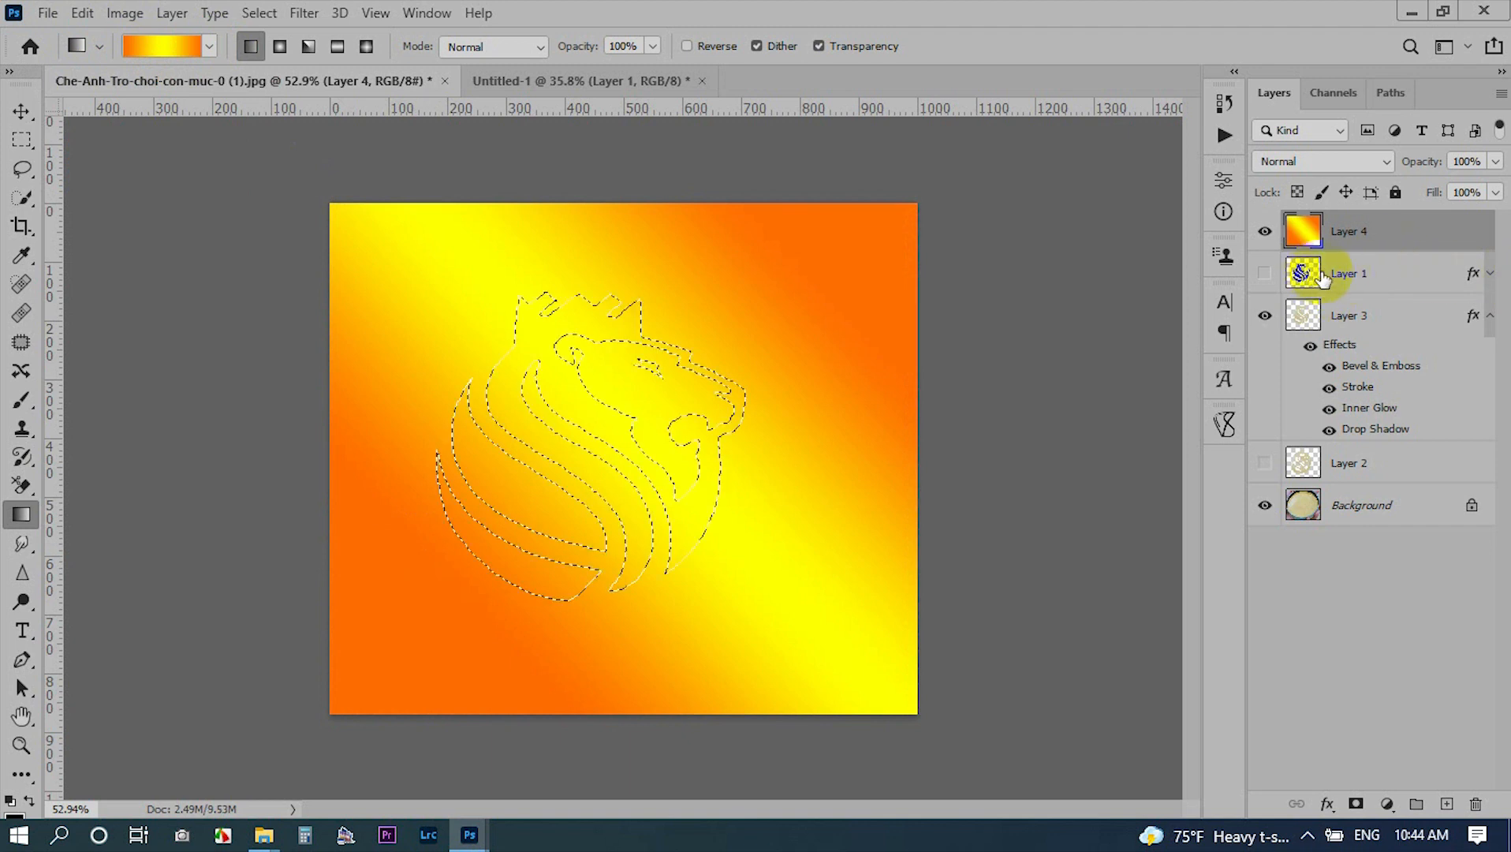
left_click(1359, 802)
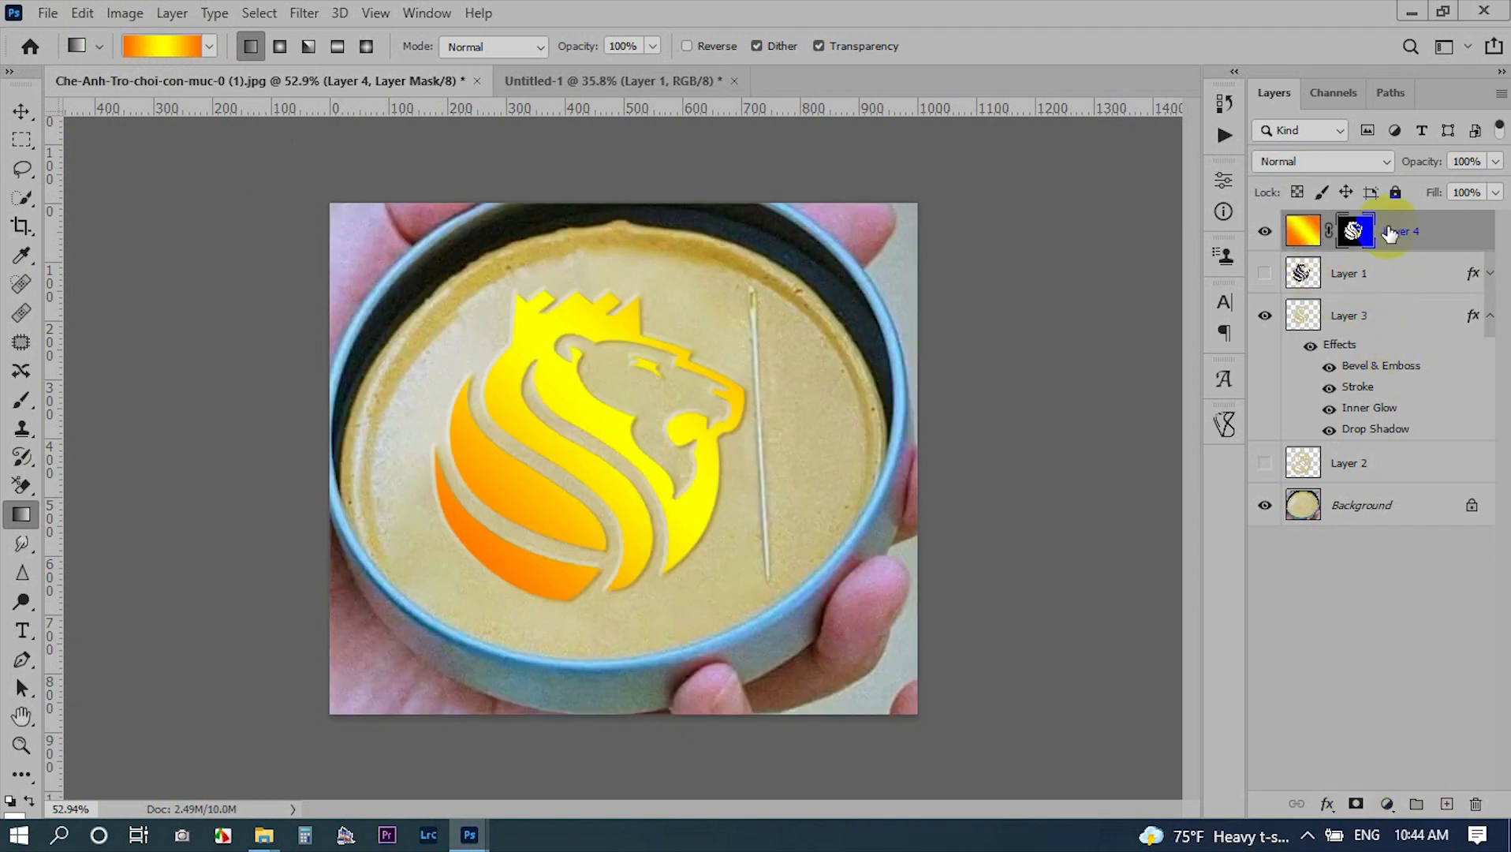
left_click(1348, 166)
left_click(1314, 263)
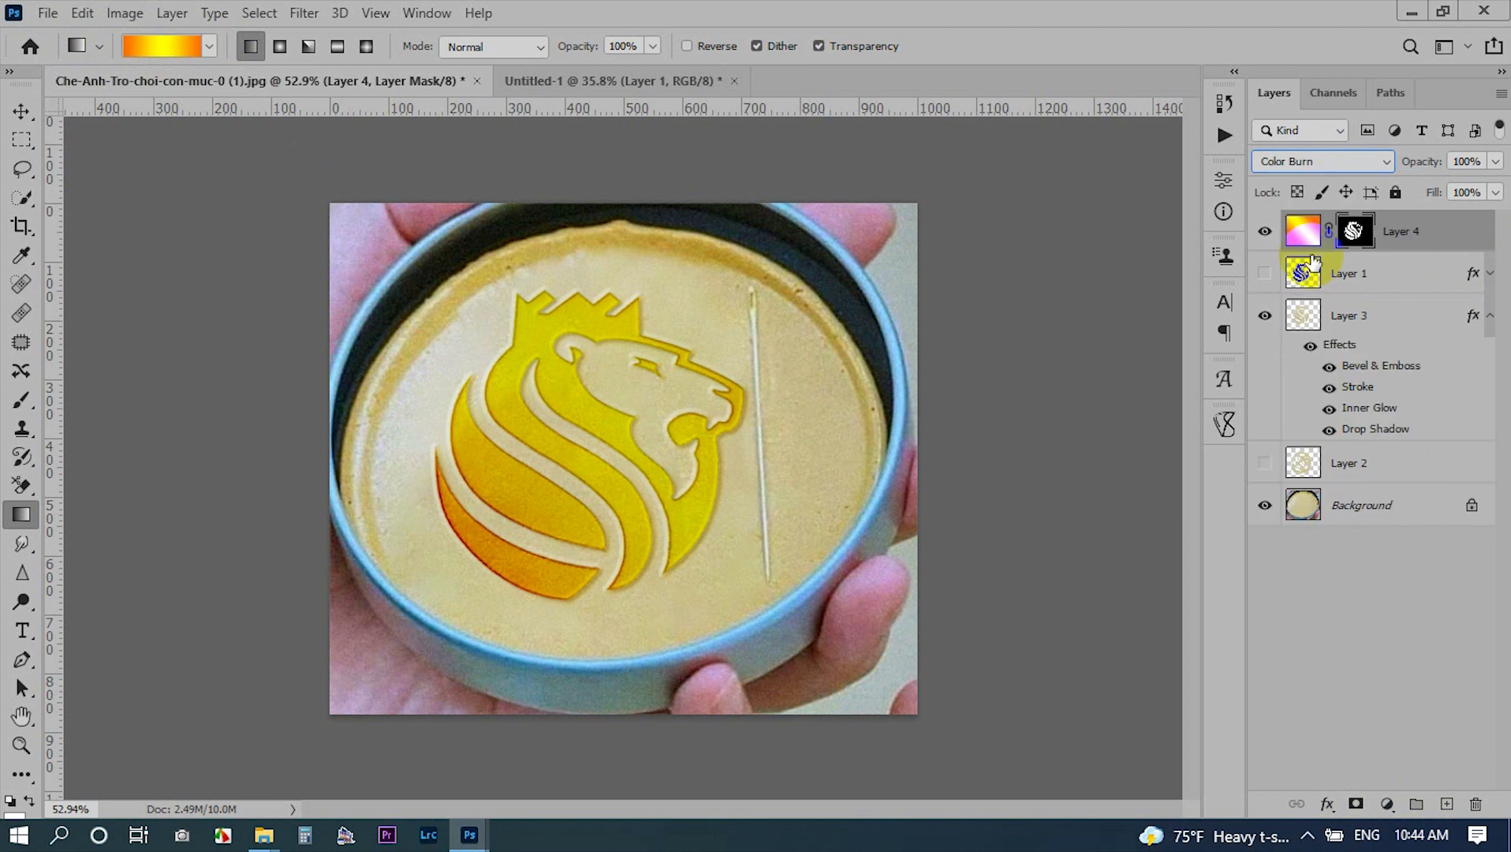
- Set the gradient layer's opacity and fill both to 25% and inspect the tinted lion up close
left_click(1467, 161)
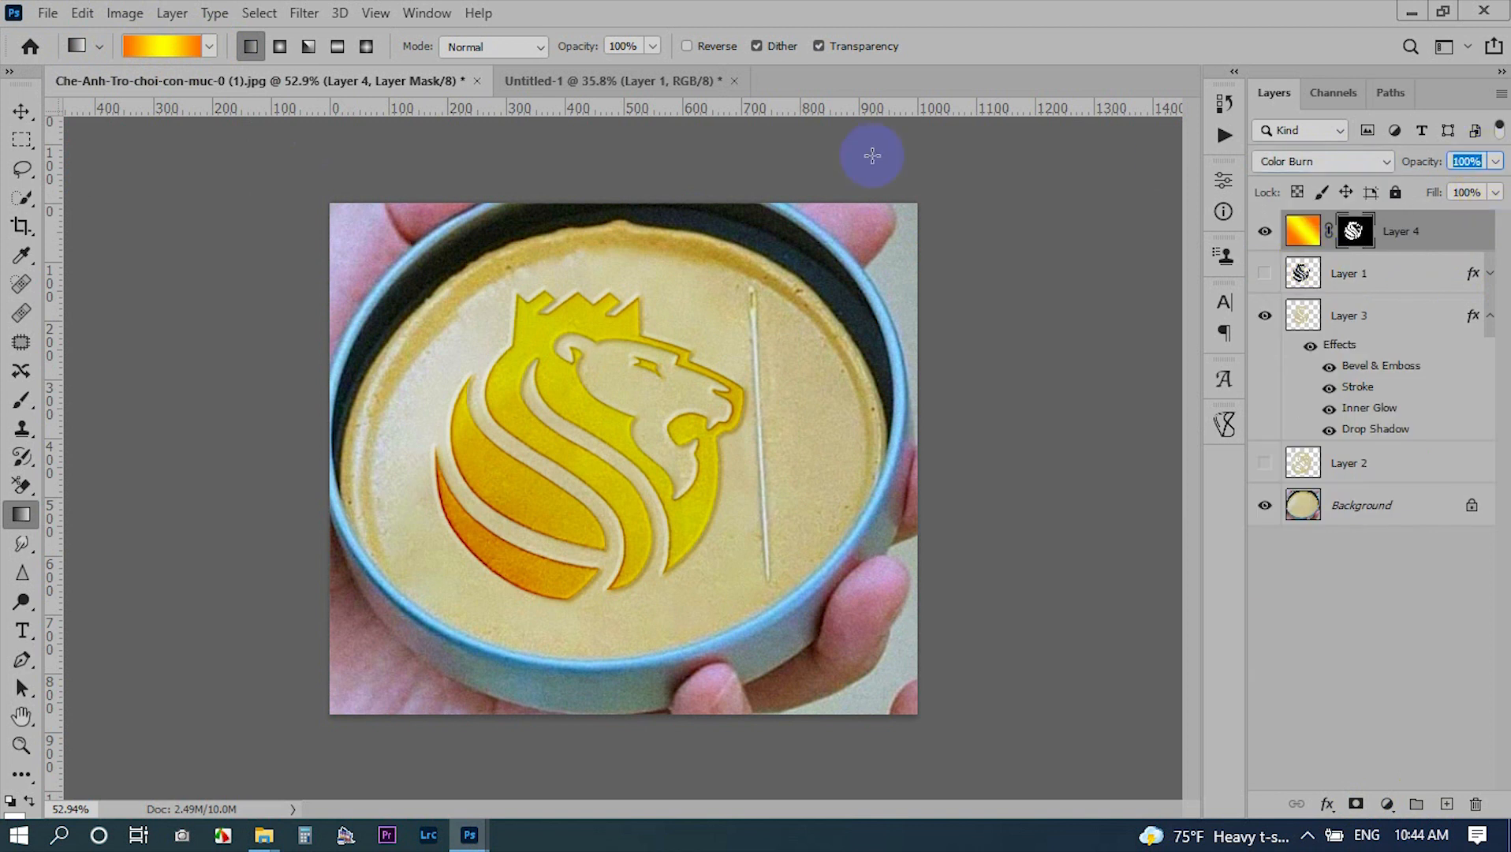
type("25")
key("Tab")
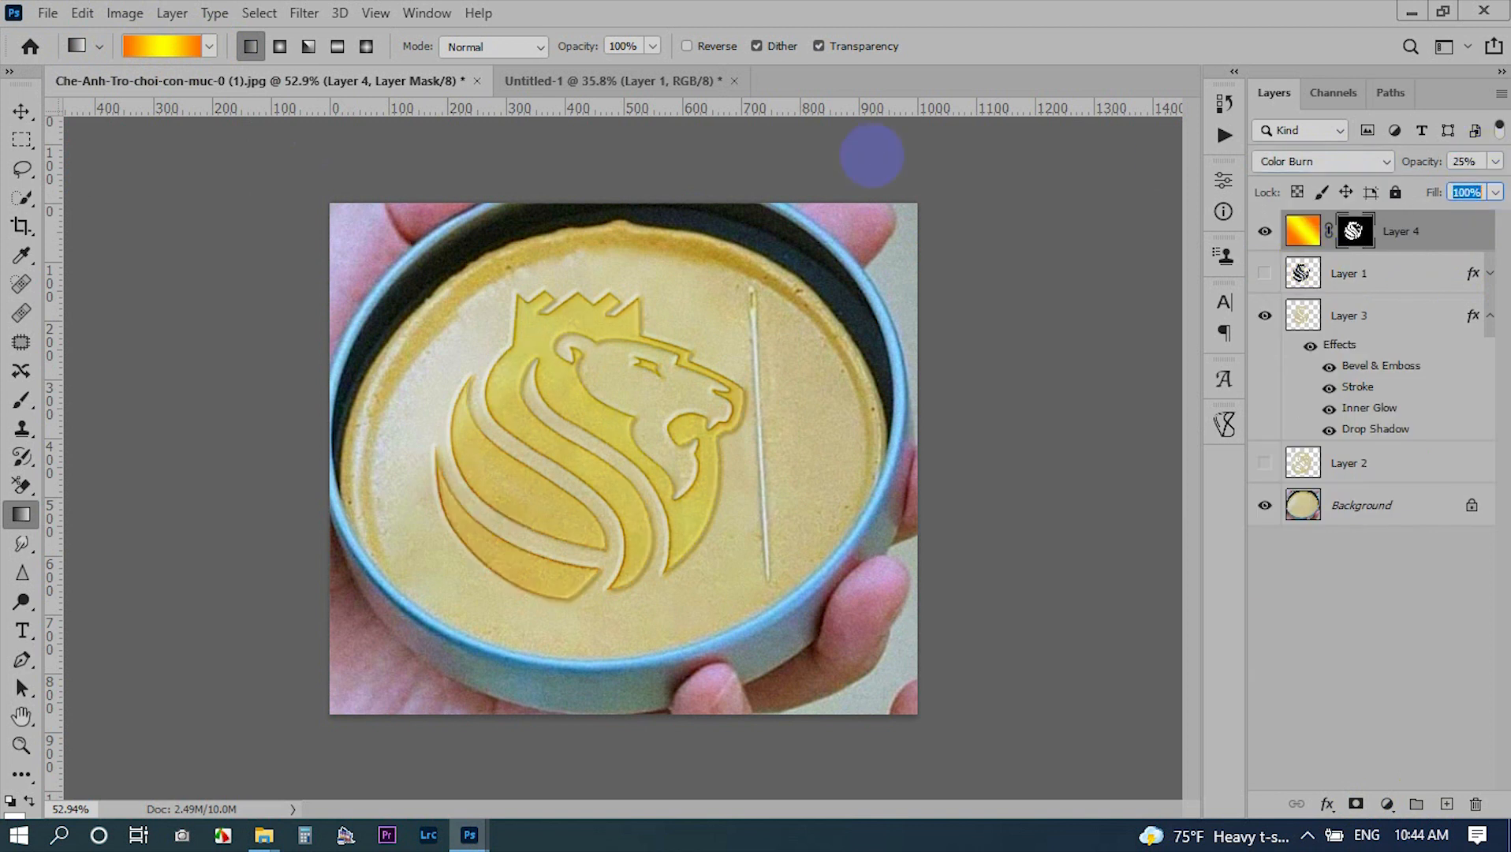
type("25")
key("Return")
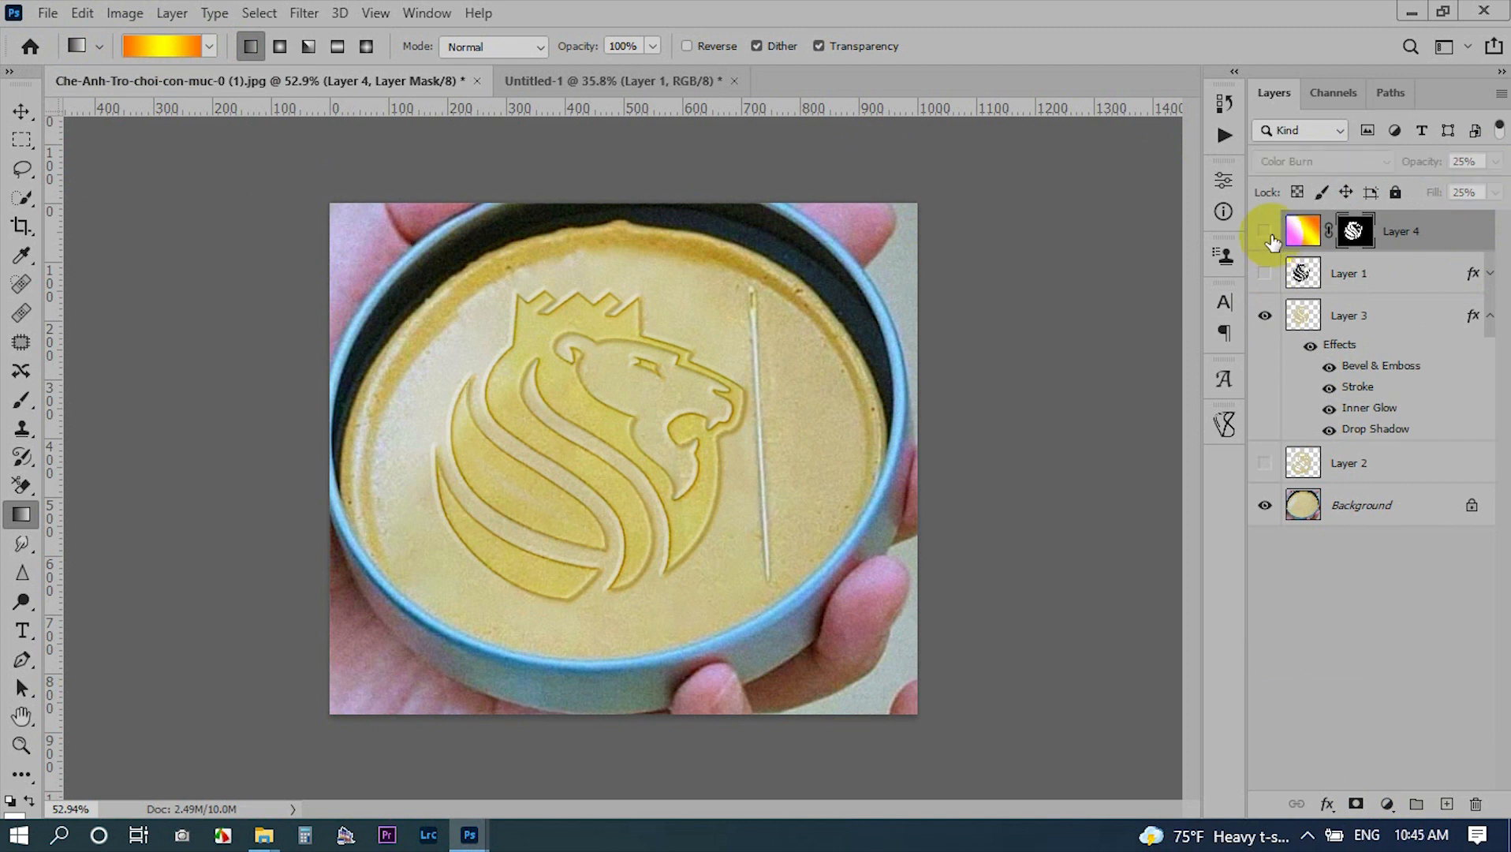
scroll(449, 513, "up", 3)
scroll(447, 517, "down", 4)
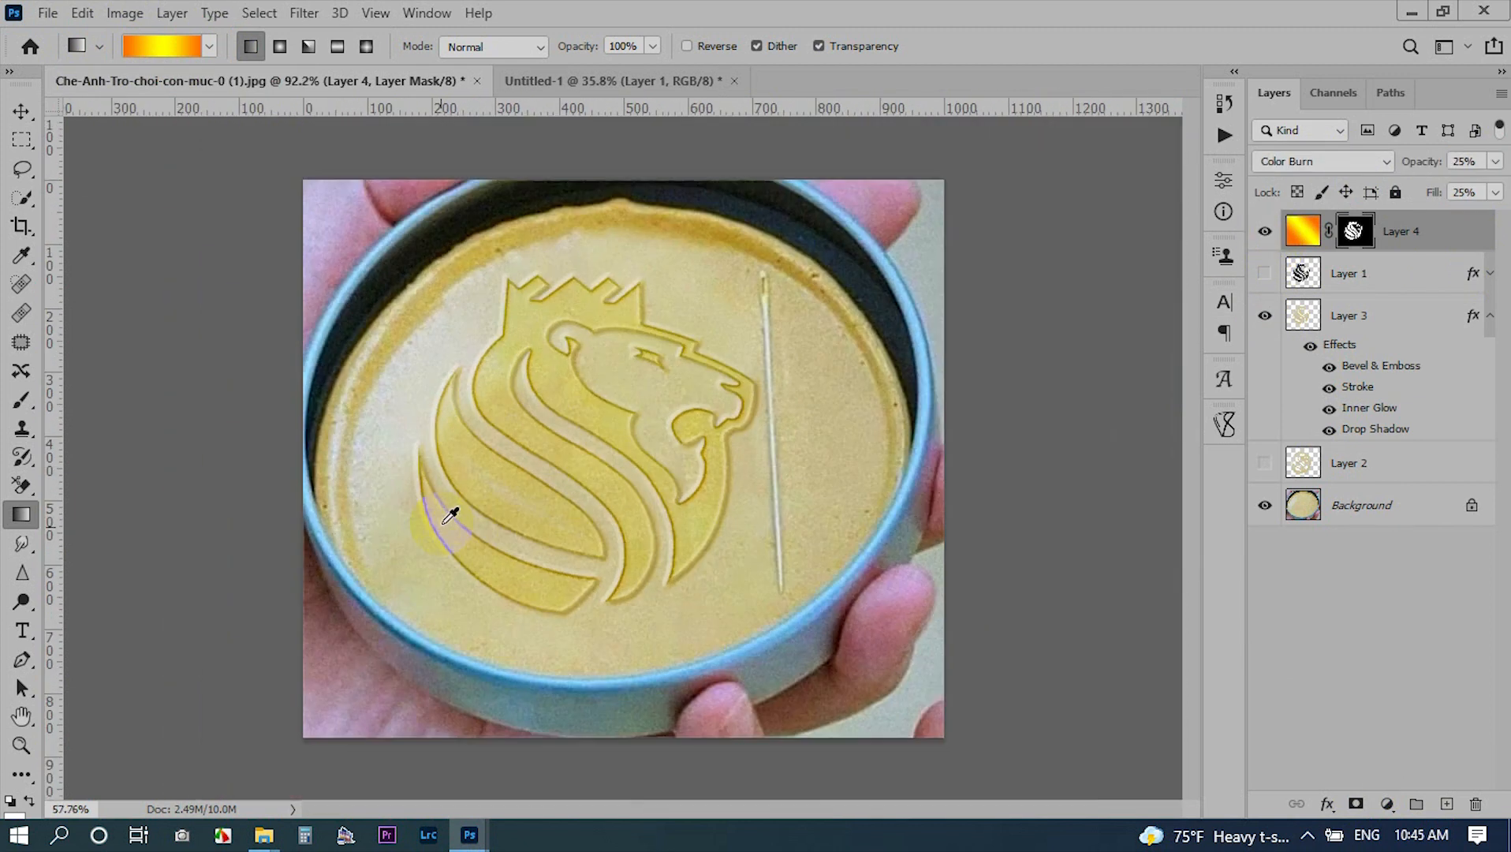